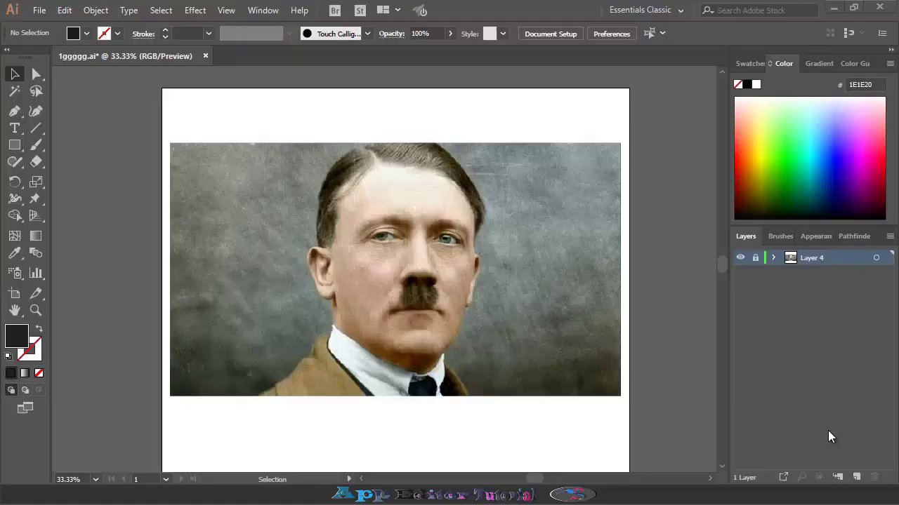
- Add Layer 2 above the portrait photo as the tracing layer
{"action": "left_click", "coordinate": [856, 477]}
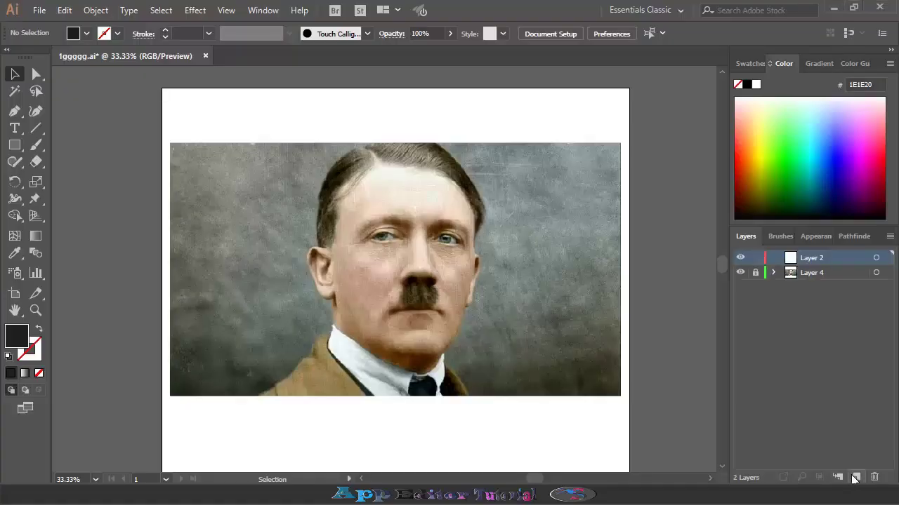
- Pen-trace the face outline from the left earlobe over the head to the right ear
{"action": "left_click", "coordinate": [25, 114]}
{"action": "key", "text": "ctrl+plus"}
{"action": "key", "text": "ctrl+plus"}
{"action": "scroll", "coordinate": [316, 260], "scroll_direction": "up", "scroll_amount": 1}
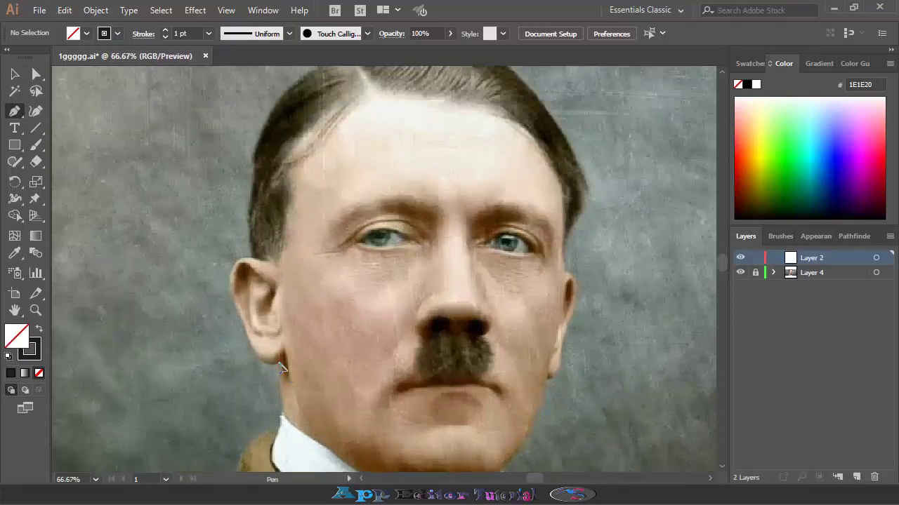
{"action": "left_click", "coordinate": [279, 363]}
{"action": "left_click", "coordinate": [250, 345]}
{"action": "left_click_drag", "start_coordinate": [229, 289], "coordinate": [244, 271]}
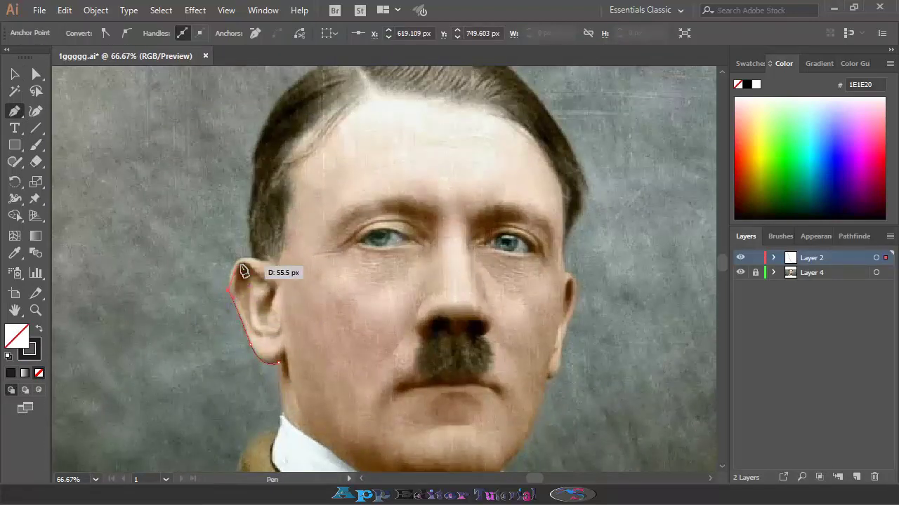
{"action": "left_click", "coordinate": [254, 259]}
{"action": "scroll", "coordinate": [260, 257], "scroll_direction": "up", "scroll_amount": 2}
{"action": "left_click_drag", "start_coordinate": [300, 190], "coordinate": [317, 182]}
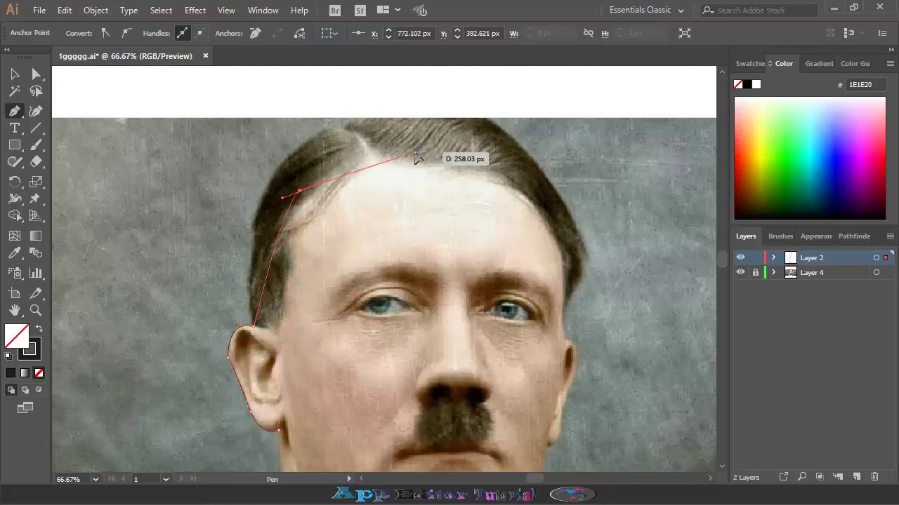
{"action": "left_click", "coordinate": [414, 152]}
{"action": "left_click", "coordinate": [523, 179]}
{"action": "left_click", "coordinate": [569, 258]}
{"action": "left_click", "coordinate": [564, 330]}
{"action": "left_click", "coordinate": [570, 384]}
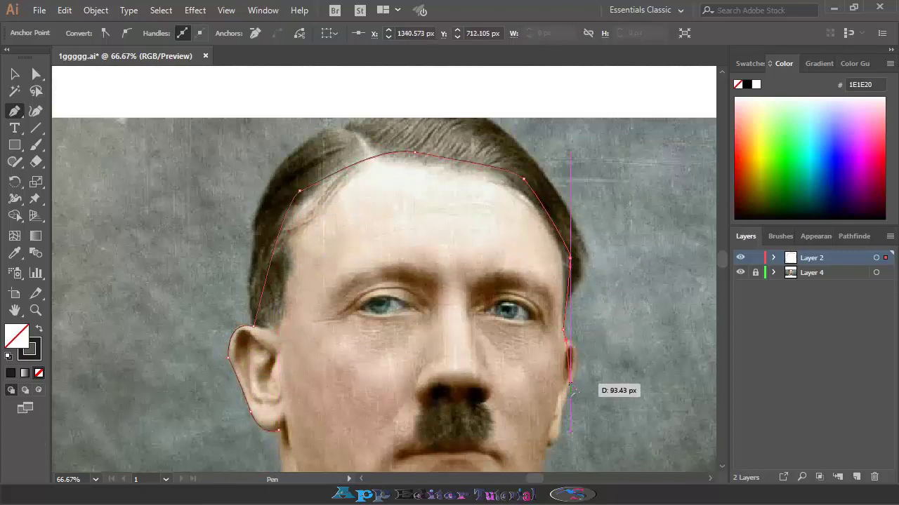
{"action": "left_click", "coordinate": [561, 407]}
{"action": "left_click_drag", "start_coordinate": [555, 440], "coordinate": [553, 444]}
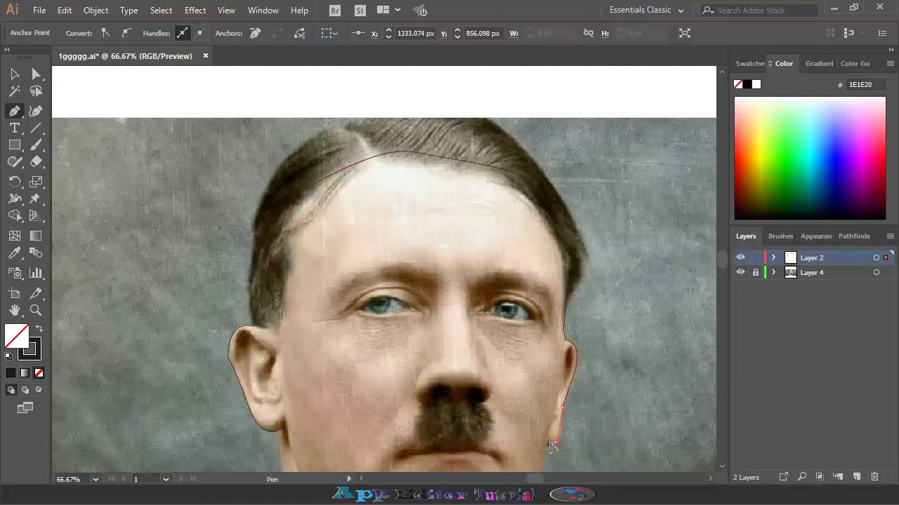
- Continue the outline down the jaw and chin, closing it at the left ear
{"action": "scroll", "coordinate": [553, 442], "scroll_direction": "down", "scroll_amount": 2}
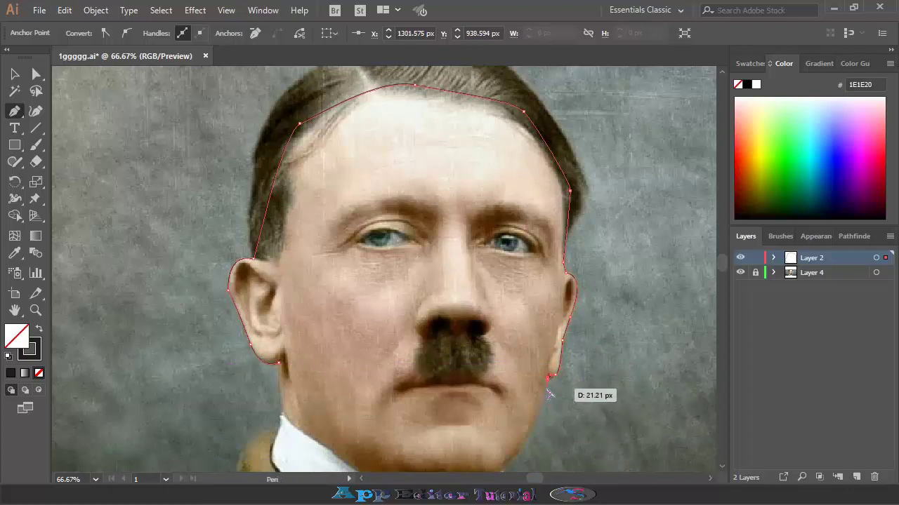
{"action": "left_click", "coordinate": [529, 432]}
{"action": "scroll", "coordinate": [527, 449], "scroll_direction": "down", "scroll_amount": 3}
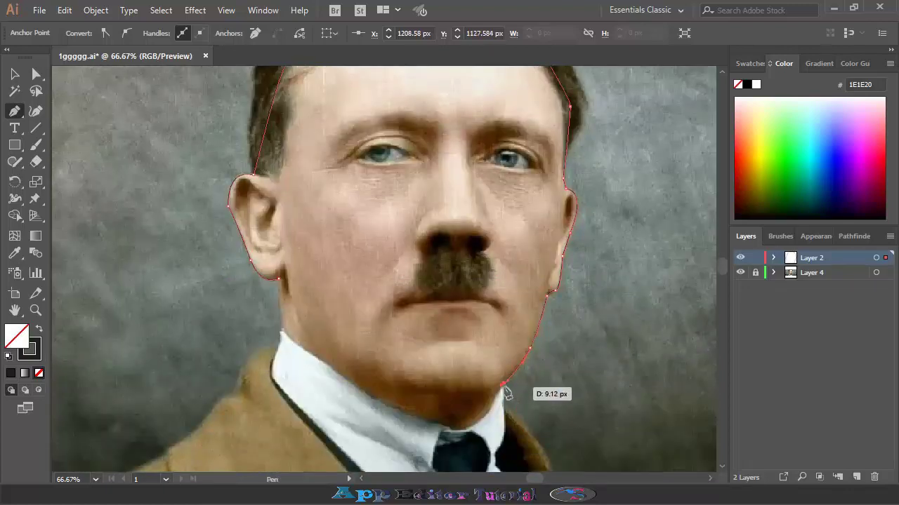
{"action": "left_click", "coordinate": [503, 383]}
{"action": "left_click", "coordinate": [454, 426]}
{"action": "left_click", "coordinate": [402, 410]}
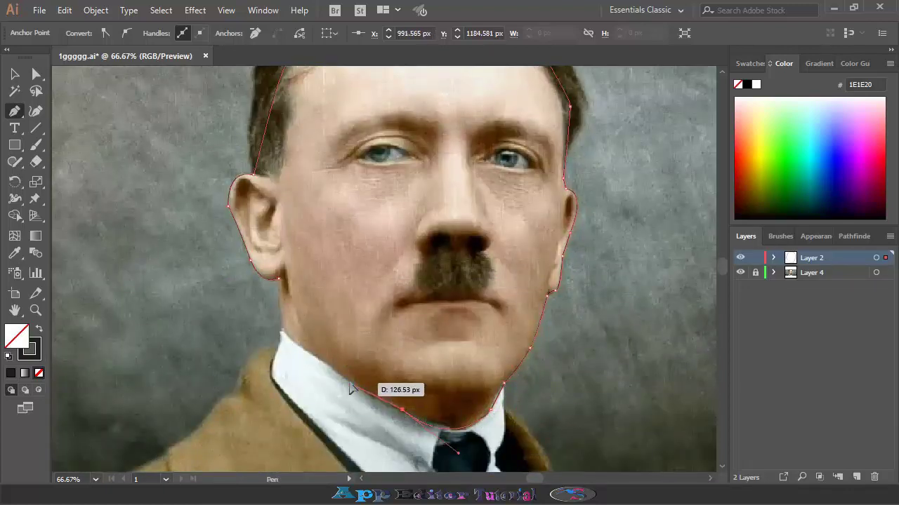
{"action": "left_click", "coordinate": [357, 388]}
{"action": "left_click", "coordinate": [281, 331]}
{"action": "left_click", "coordinate": [280, 295]}
{"action": "left_click", "coordinate": [278, 280]}
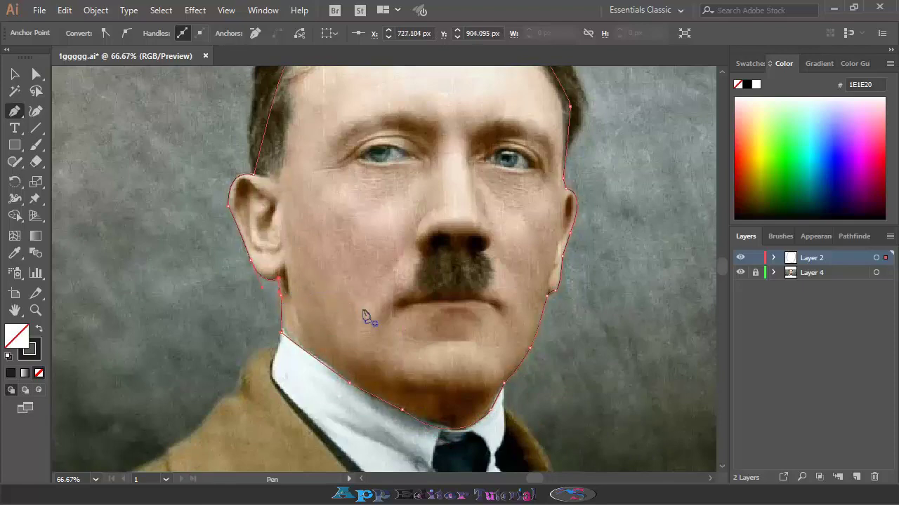
- Fill the face shape with skin colour D2B29B sampled from the photo
{"action": "key", "text": "i"}
{"action": "scroll", "coordinate": [351, 326], "scroll_direction": "up", "scroll_amount": 2}
{"action": "left_click", "coordinate": [531, 304]}
{"action": "key", "text": "ctrl+z"}
{"action": "scroll", "coordinate": [527, 357], "scroll_direction": "up", "scroll_amount": 1}
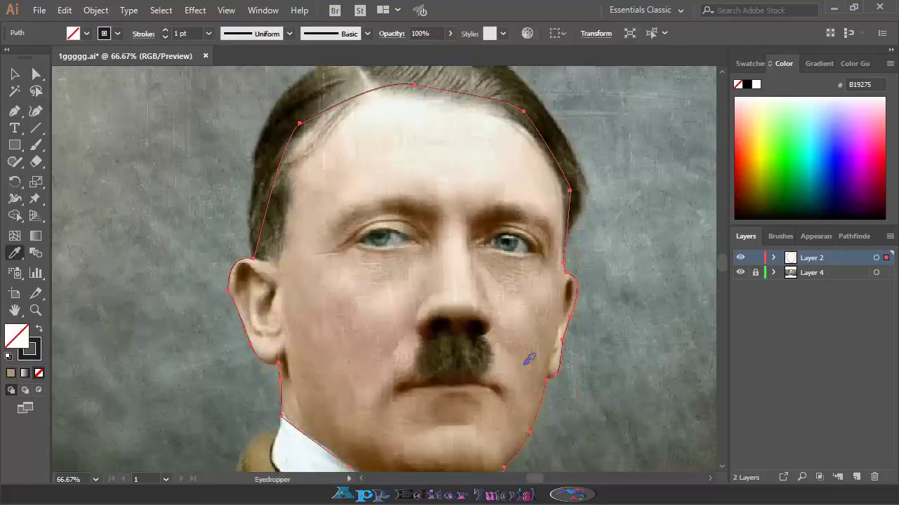
{"action": "scroll", "coordinate": [380, 336], "scroll_direction": "up", "scroll_amount": 1}
{"action": "left_click", "coordinate": [380, 337]}
{"action": "key", "text": "ctrl+z"}
{"action": "left_click", "coordinate": [511, 378]}
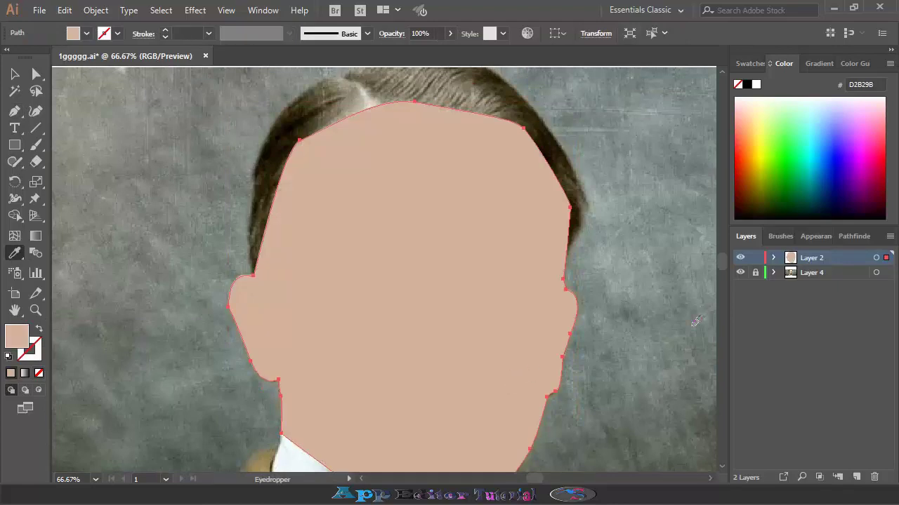
- Lock Layer 2 and add Layer 3 for the hair
{"action": "left_click", "coordinate": [754, 271]}
{"action": "scroll", "coordinate": [602, 288], "scroll_direction": "down", "scroll_amount": 2}
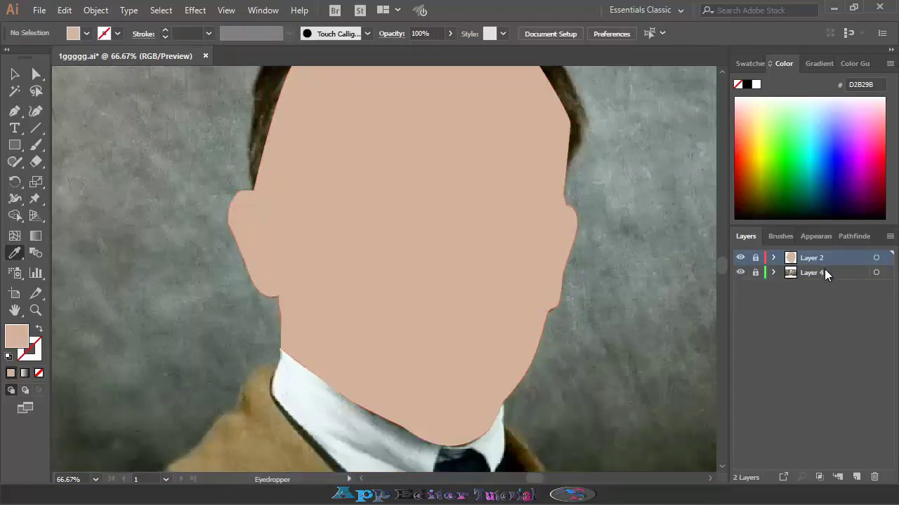
{"action": "left_click", "coordinate": [856, 476]}
- Hide the face layer and trace the outer hair outline over the crown to the right jaw
{"action": "left_click", "coordinate": [740, 272]}
{"action": "key", "text": "shift+x"}
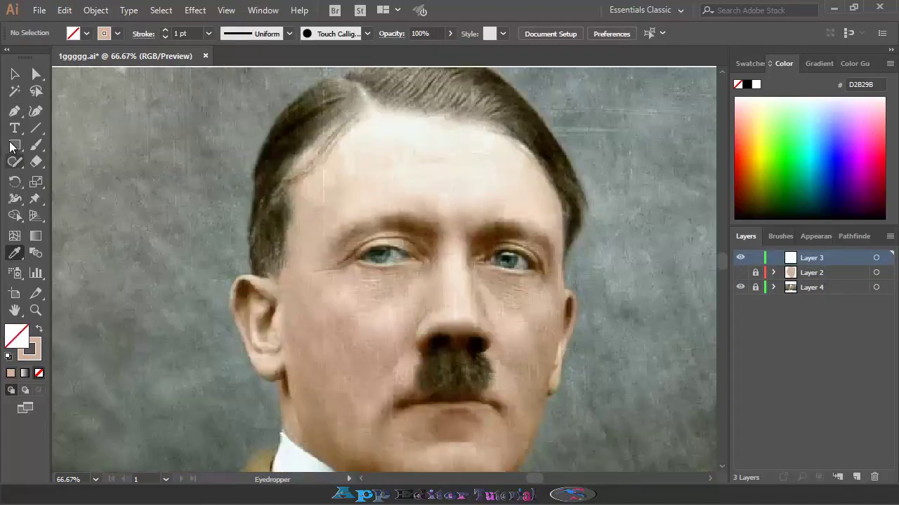
{"action": "key", "text": "p"}
{"action": "left_click", "coordinate": [251, 273]}
{"action": "left_click_drag", "start_coordinate": [265, 135], "coordinate": [288, 107]}
{"action": "scroll", "coordinate": [326, 161], "scroll_direction": "up", "scroll_amount": 2}
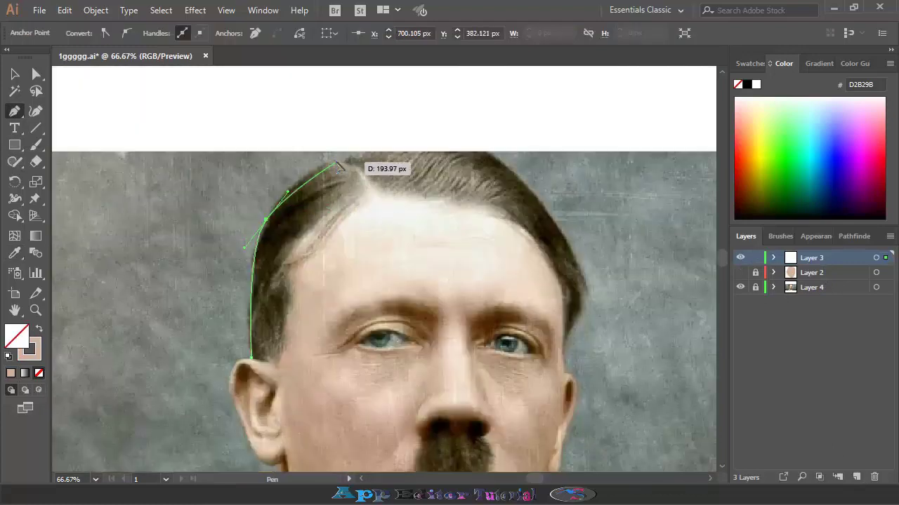
{"action": "left_click", "coordinate": [339, 162]}
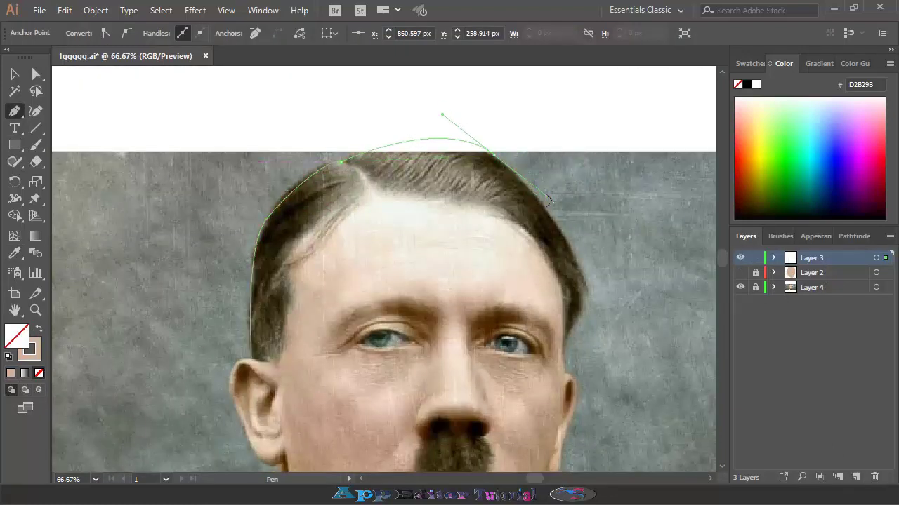
{"action": "left_click_drag", "start_coordinate": [494, 156], "coordinate": [523, 183]}
{"action": "left_click_drag", "start_coordinate": [571, 255], "coordinate": [584, 292]}
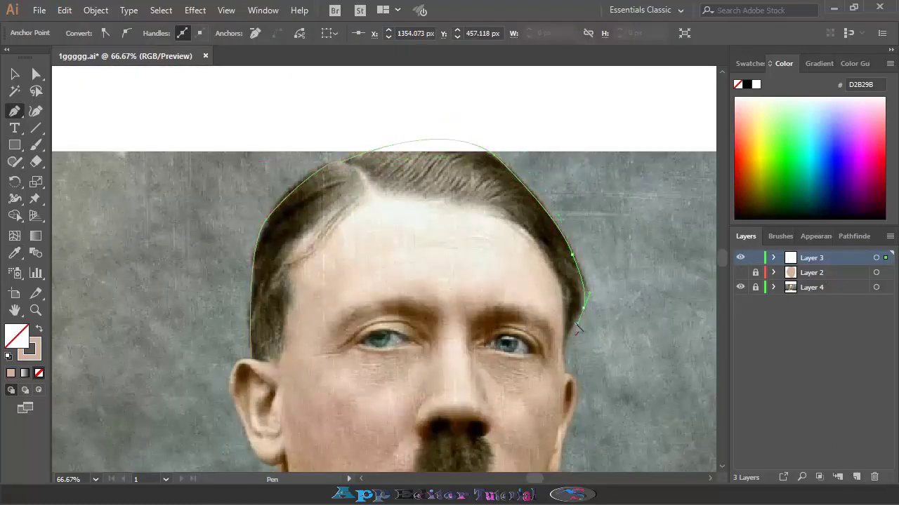
{"action": "left_click_drag", "start_coordinate": [566, 371], "coordinate": [572, 406]}
{"action": "left_click", "coordinate": [562, 443]}
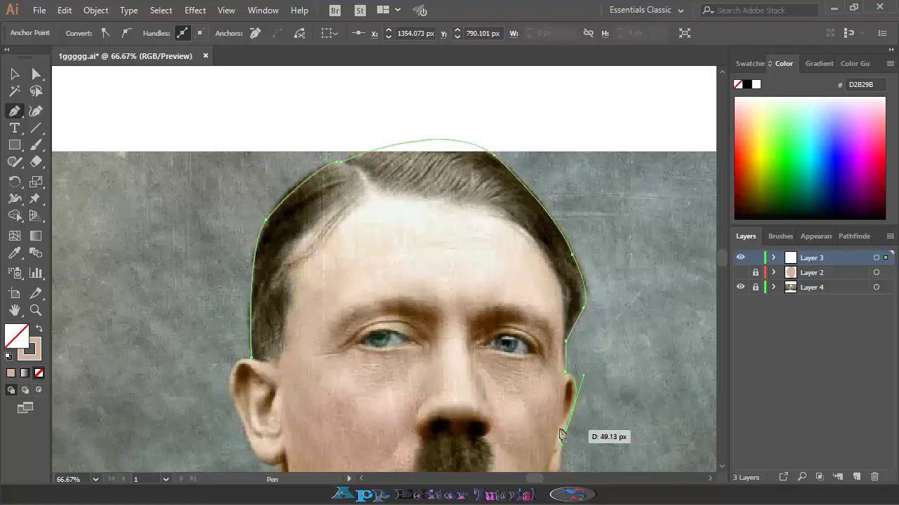
- Fix misplaced anchors and close the hair shape along the inner hairline
{"action": "scroll", "coordinate": [569, 421], "scroll_direction": "down", "scroll_amount": 3}
{"action": "left_click", "coordinate": [549, 379]}
{"action": "left_click_drag", "start_coordinate": [551, 384], "coordinate": [556, 390]}
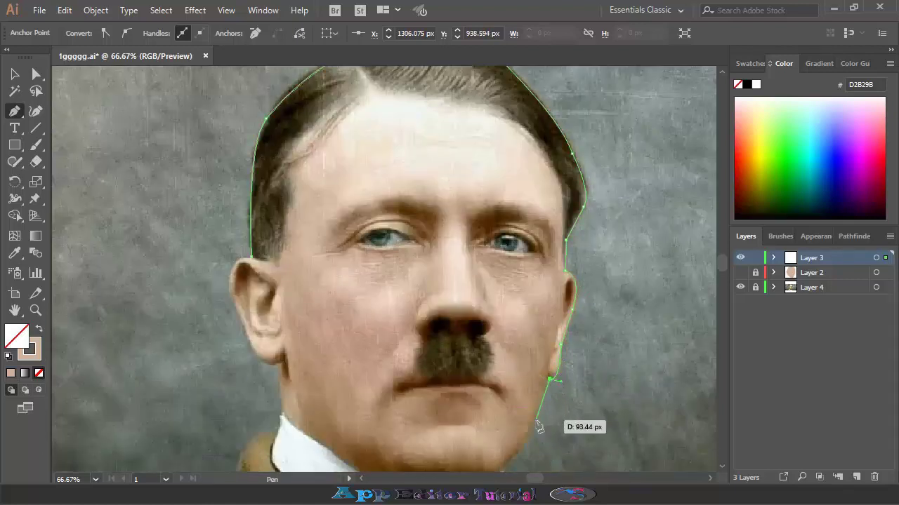
{"action": "key", "text": "ctrl+z"}
{"action": "key", "text": "ctrl+z"}
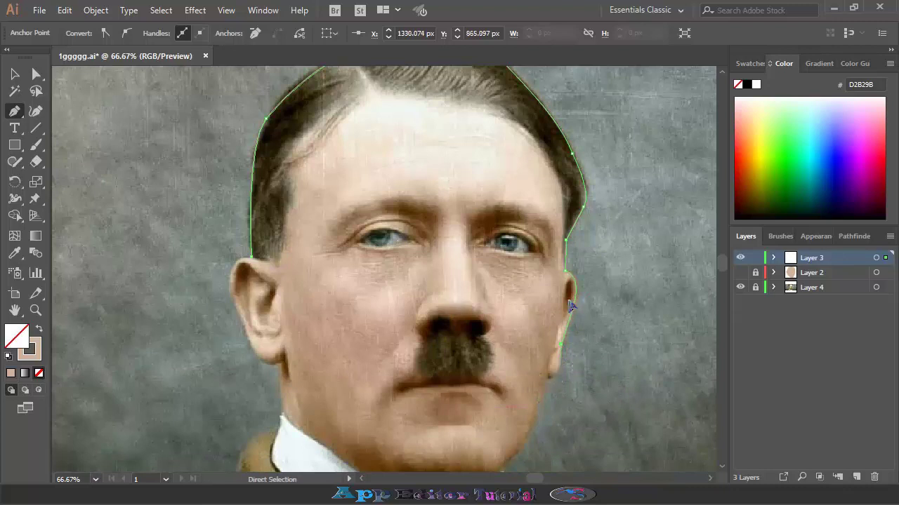
{"action": "key", "text": "ctrl+z"}
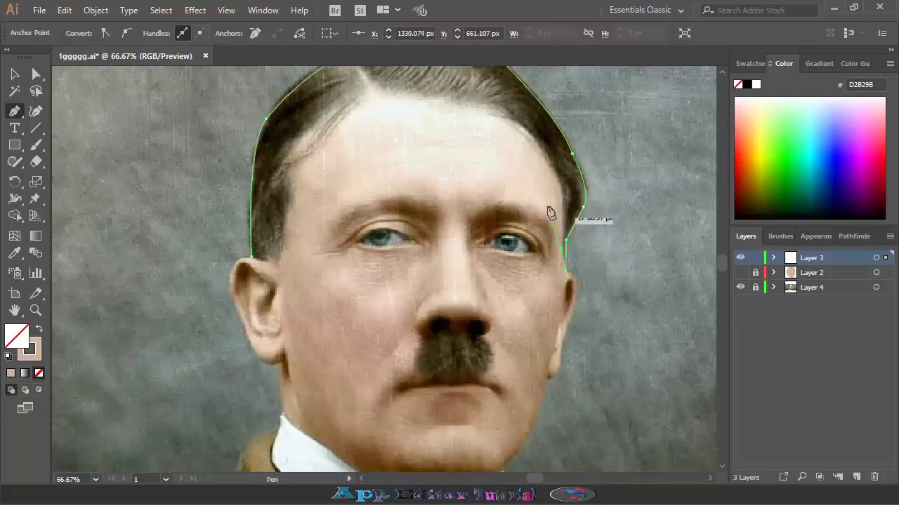
{"action": "scroll", "coordinate": [488, 179], "scroll_direction": "up", "scroll_amount": 2}
{"action": "left_click_drag", "start_coordinate": [365, 161], "coordinate": [360, 168]}
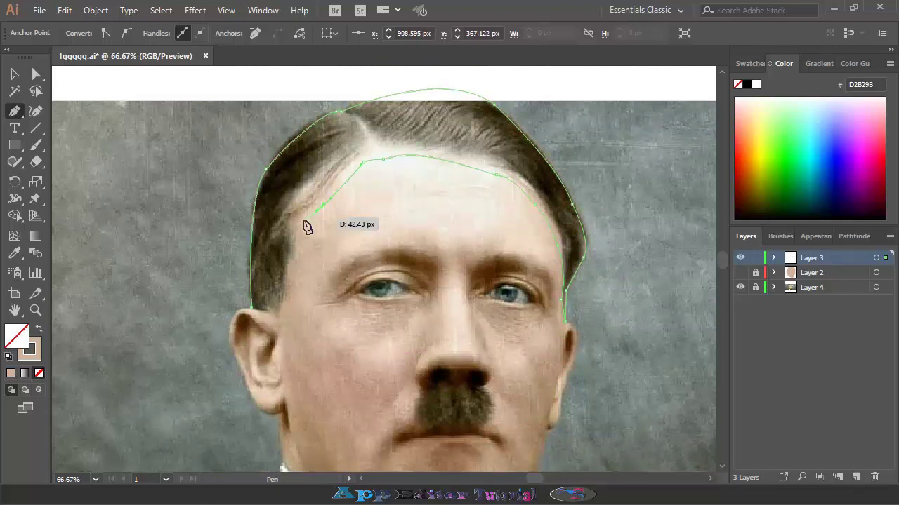
{"action": "left_click_drag", "start_coordinate": [292, 257], "coordinate": [286, 303]}
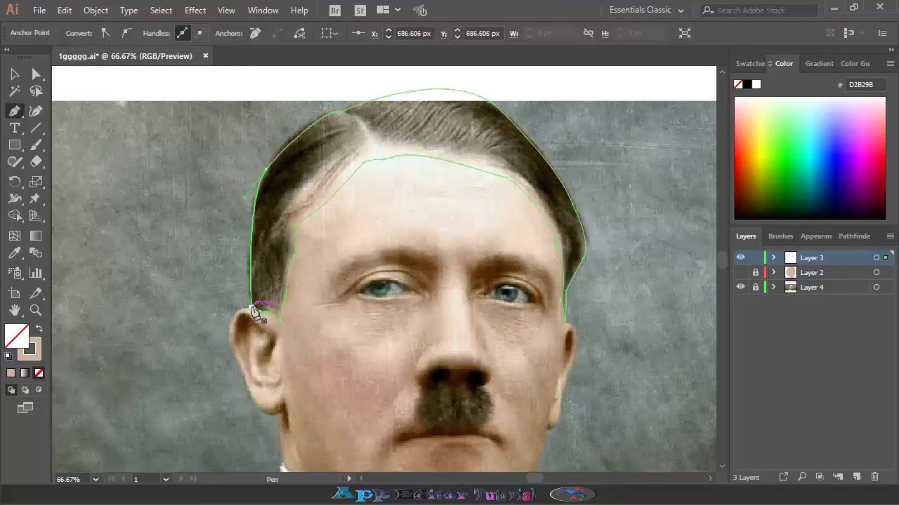
{"action": "left_click", "coordinate": [14, 253]}
- Fill the hair shape with black 0E0200 sampled from the photo
{"action": "left_click", "coordinate": [554, 177]}
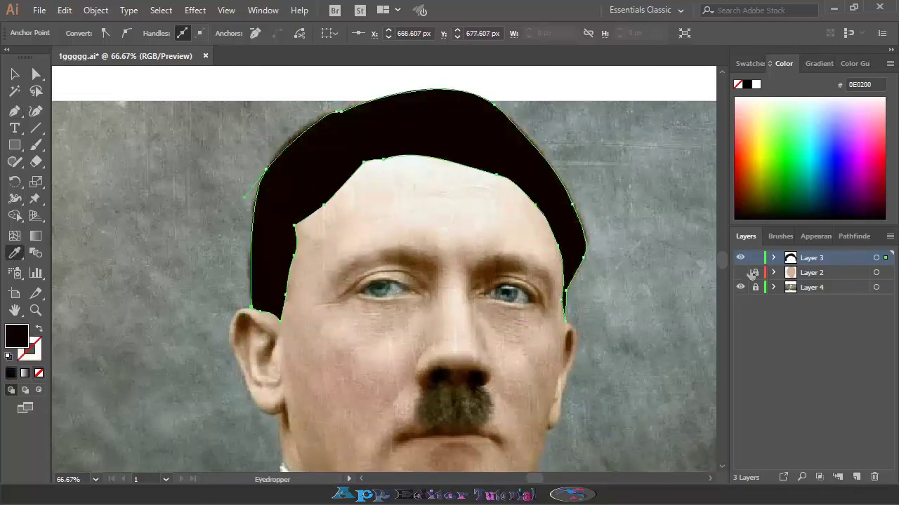
{"action": "key", "text": "ctrl+shift+a"}
{"action": "scroll", "coordinate": [562, 315], "scroll_direction": "down", "scroll_amount": 2}
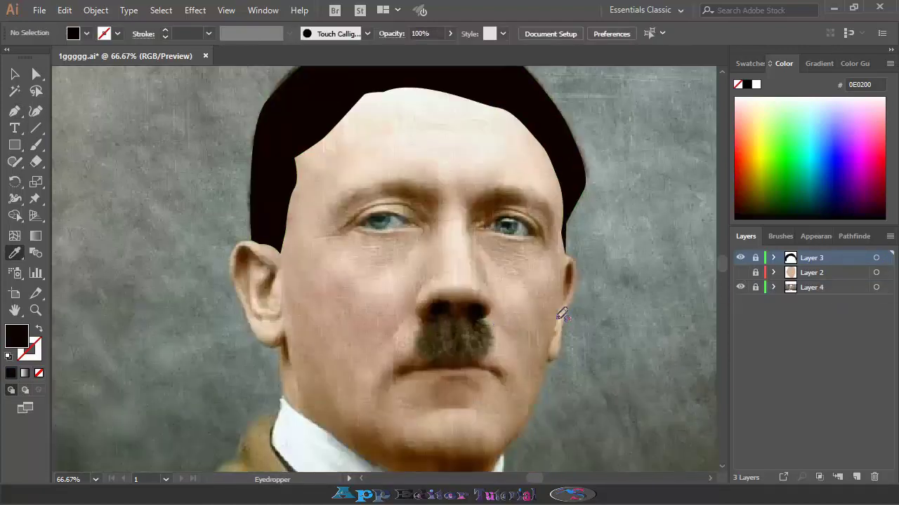
{"action": "scroll", "coordinate": [674, 302], "scroll_direction": "up", "scroll_amount": 2}
- Show the face layer and recolour the face to a lighter E6B897
{"action": "left_click", "coordinate": [740, 272]}
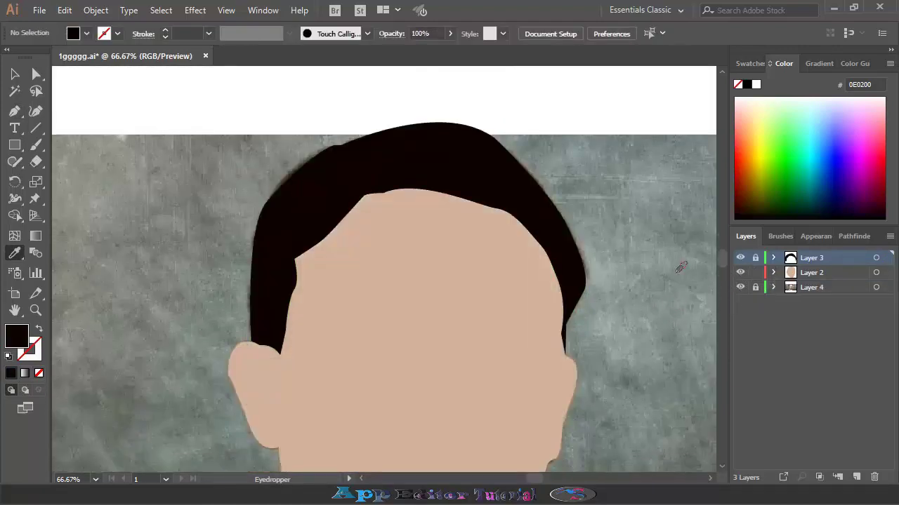
{"action": "key", "text": "v"}
{"action": "left_click", "coordinate": [373, 270]}
{"action": "left_click", "coordinate": [526, 33]}
{"action": "left_click_drag", "start_coordinate": [568, 360], "coordinate": [616, 381]}
{"action": "left_click", "coordinate": [841, 419]}
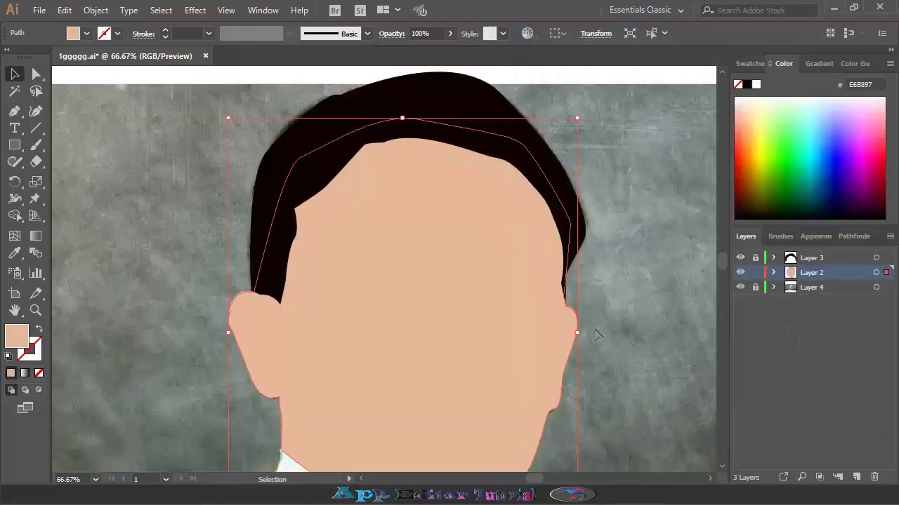
{"action": "key", "text": "ctrl+shift+a"}
- Add empty Layer 5 above the hair layer
{"action": "scroll", "coordinate": [384, 269], "scroll_direction": "down", "scroll_amount": 1}
{"action": "left_click", "coordinate": [829, 258]}
{"action": "left_click", "coordinate": [855, 477]}
{"action": "scroll", "coordinate": [464, 335], "scroll_direction": "up", "scroll_amount": 3}
- Hide the face and black hair layers to reveal the photo's hair
{"action": "scroll", "coordinate": [463, 337], "scroll_direction": "down", "scroll_amount": 4}
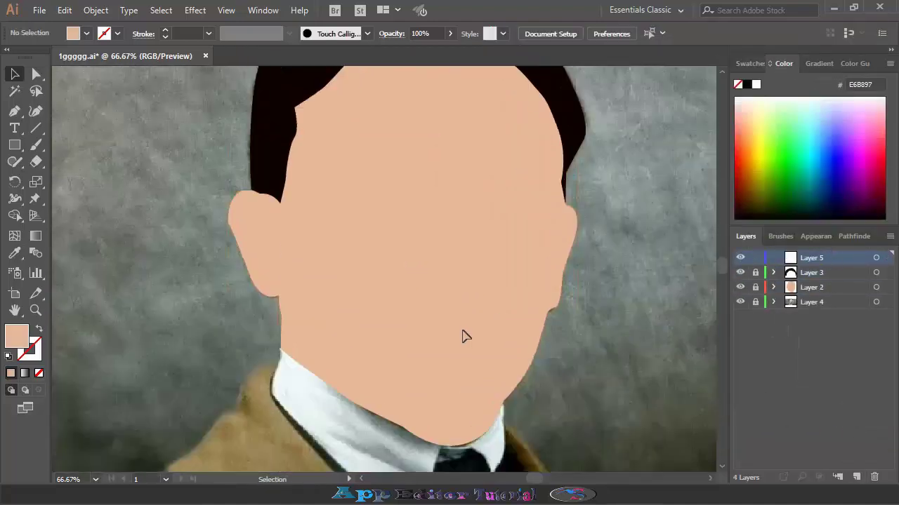
{"action": "scroll", "coordinate": [463, 337], "scroll_direction": "up", "scroll_amount": 5}
{"action": "scroll", "coordinate": [599, 321], "scroll_direction": "down", "scroll_amount": 2}
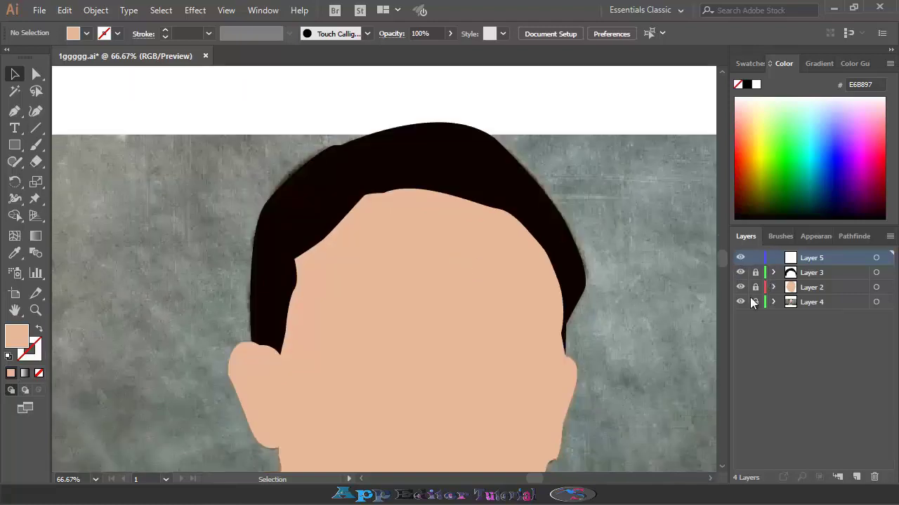
{"action": "left_click", "coordinate": [740, 287]}
{"action": "scroll", "coordinate": [527, 332], "scroll_direction": "up", "scroll_amount": 1}
{"action": "scroll", "coordinate": [497, 364], "scroll_direction": "down", "scroll_amount": 3}
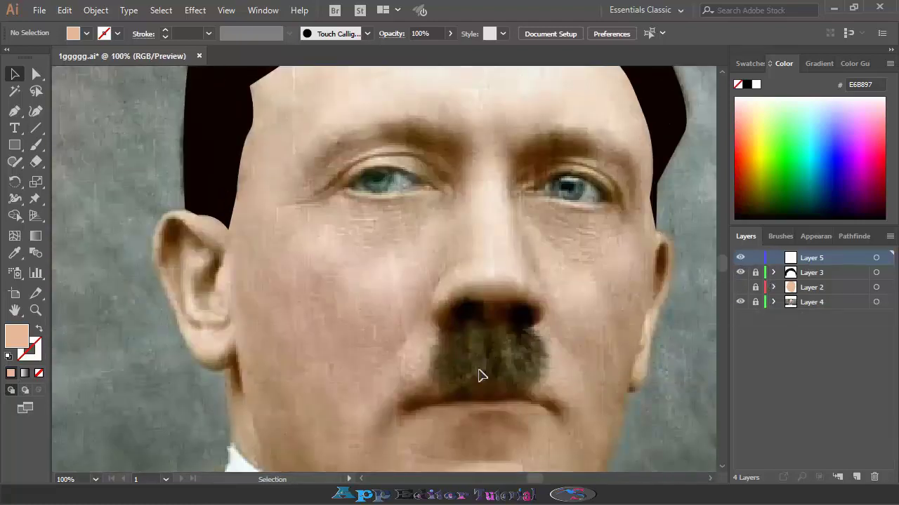
{"action": "scroll", "coordinate": [480, 376], "scroll_direction": "down", "scroll_amount": 1}
{"action": "scroll", "coordinate": [245, 342], "scroll_direction": "up", "scroll_amount": 3}
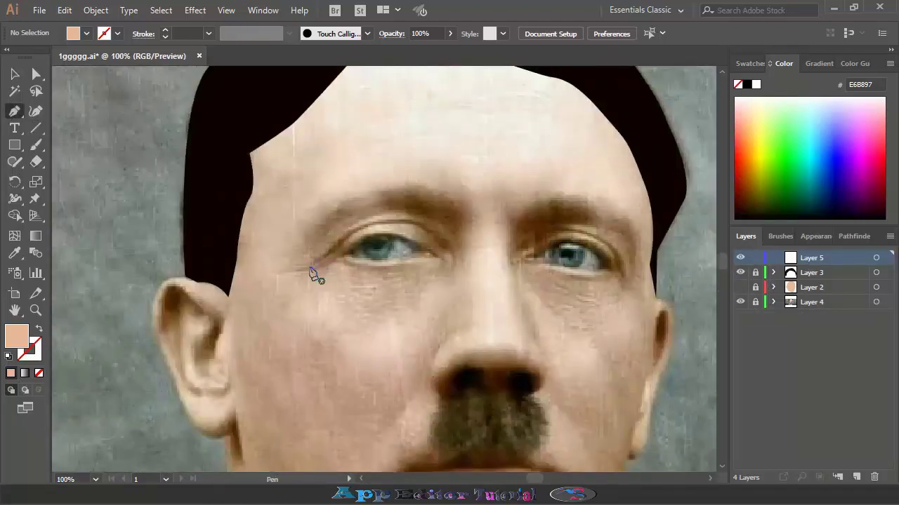
{"action": "left_click", "coordinate": [740, 273]}
{"action": "scroll", "coordinate": [421, 281], "scroll_direction": "up", "scroll_amount": 2}
{"action": "scroll", "coordinate": [421, 281], "scroll_direction": "up", "scroll_amount": 2}
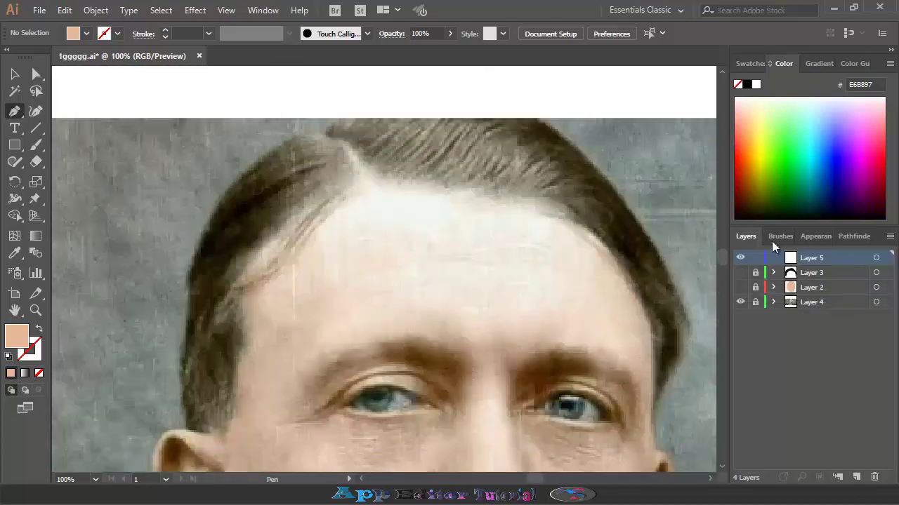
- Set up a tapered Paintbrush with grey A19987 stroke and no fill
{"action": "left_click", "coordinate": [775, 237]}
{"action": "left_click", "coordinate": [745, 239]}
{"action": "left_click", "coordinate": [14, 253]}
{"action": "left_click", "coordinate": [502, 165]}
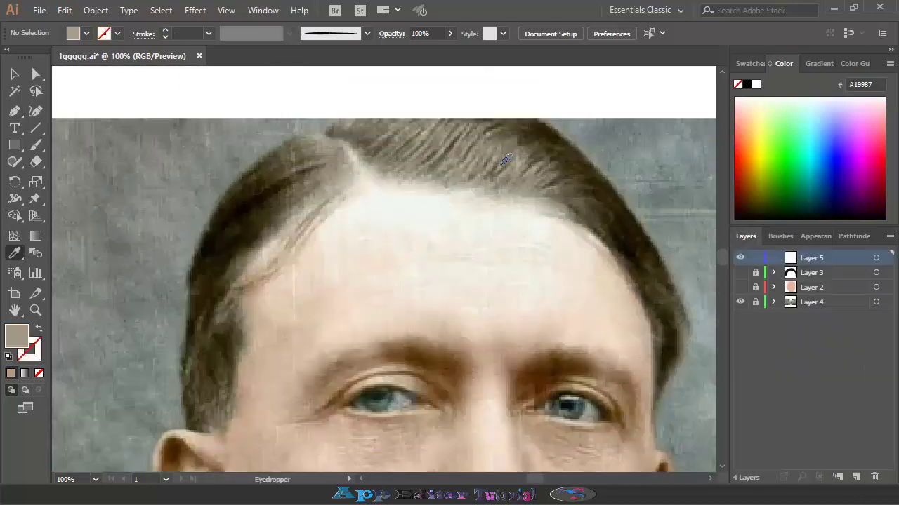
{"action": "left_click", "coordinate": [40, 330]}
{"action": "left_click", "coordinate": [36, 145]}
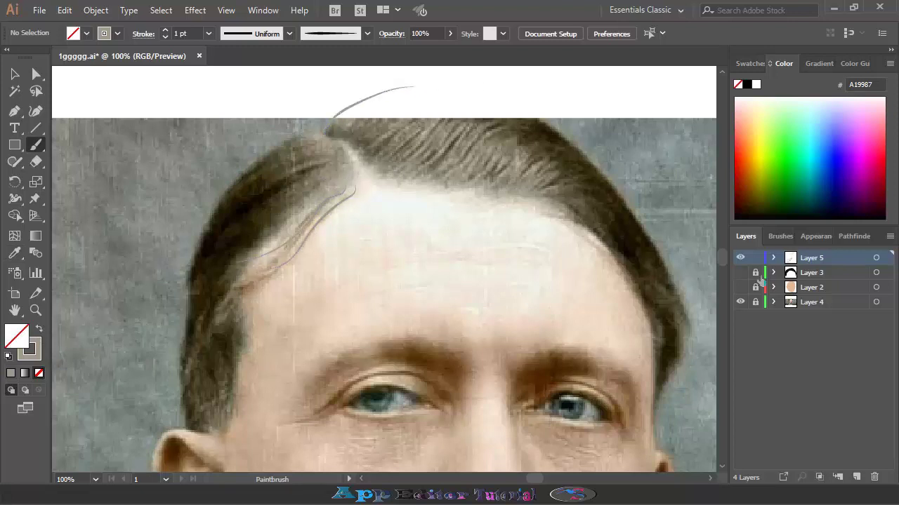
- Paint grey strands across the hair on Layer 5
{"action": "left_click", "coordinate": [740, 273]}
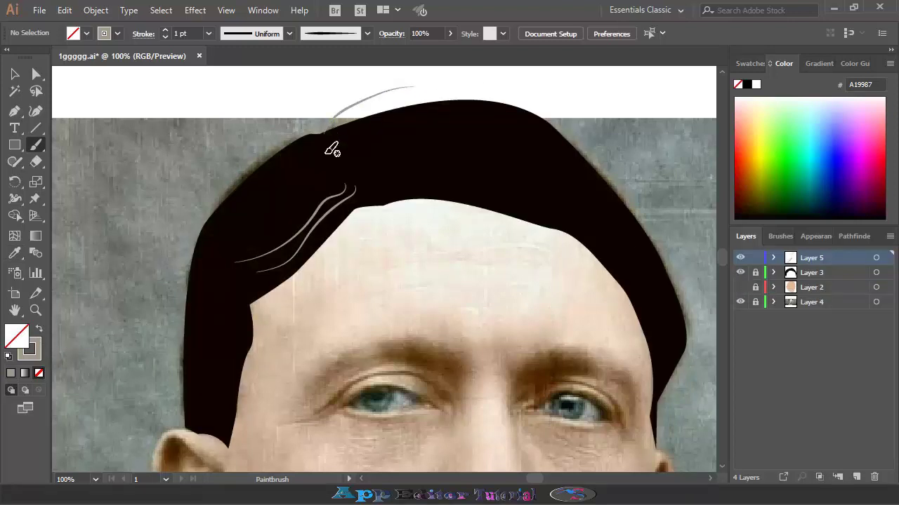
{"action": "left_click", "coordinate": [740, 273]}
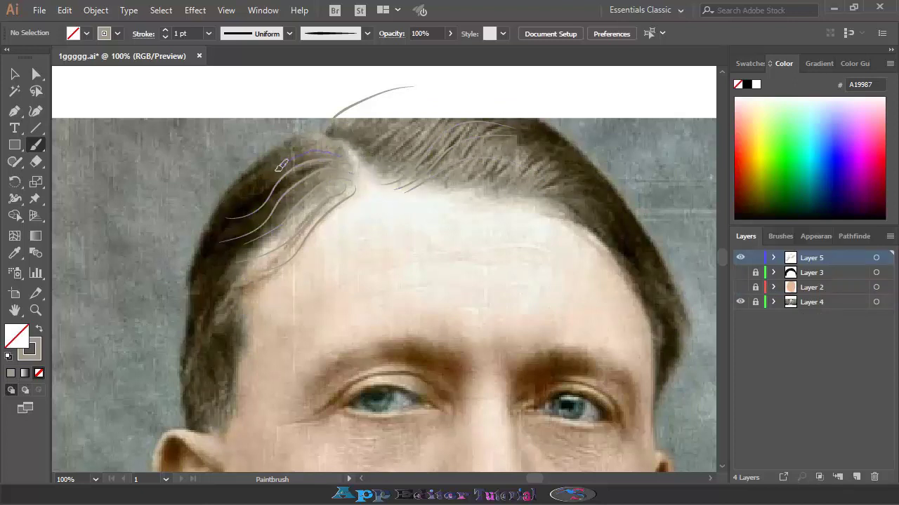
{"action": "scroll", "coordinate": [259, 266], "scroll_direction": "down", "scroll_amount": 2}
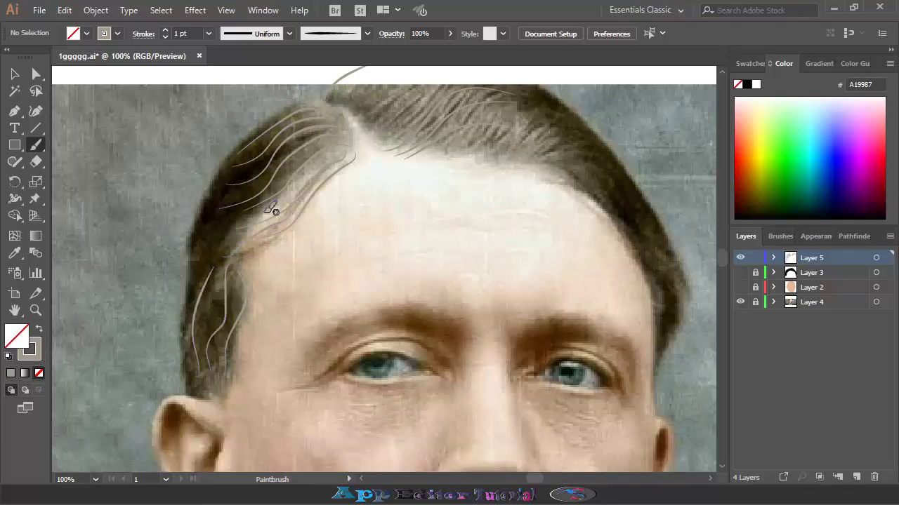
{"action": "scroll", "coordinate": [399, 176], "scroll_direction": "up", "scroll_amount": 2}
{"action": "left_click_drag", "start_coordinate": [383, 177], "coordinate": [426, 121]}
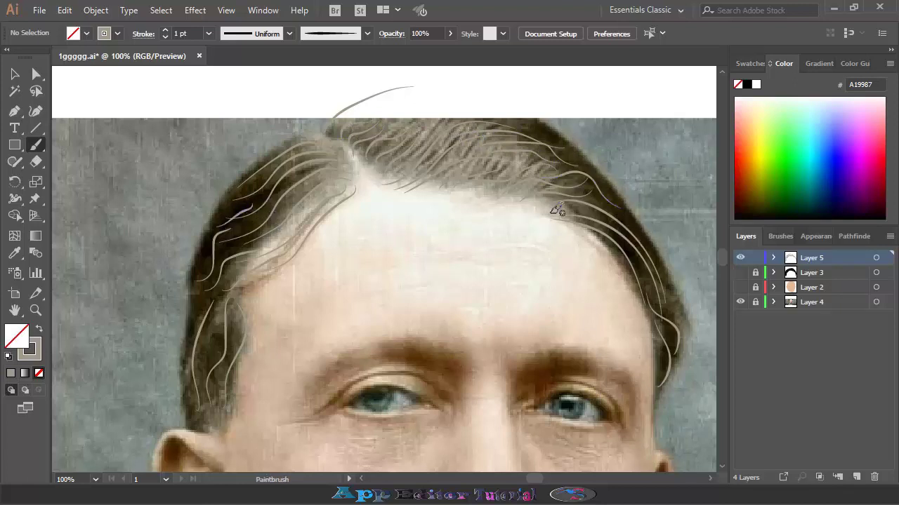
- Remove the stray stroke above the head
{"action": "key", "text": "v"}
{"action": "left_click", "coordinate": [342, 134]}
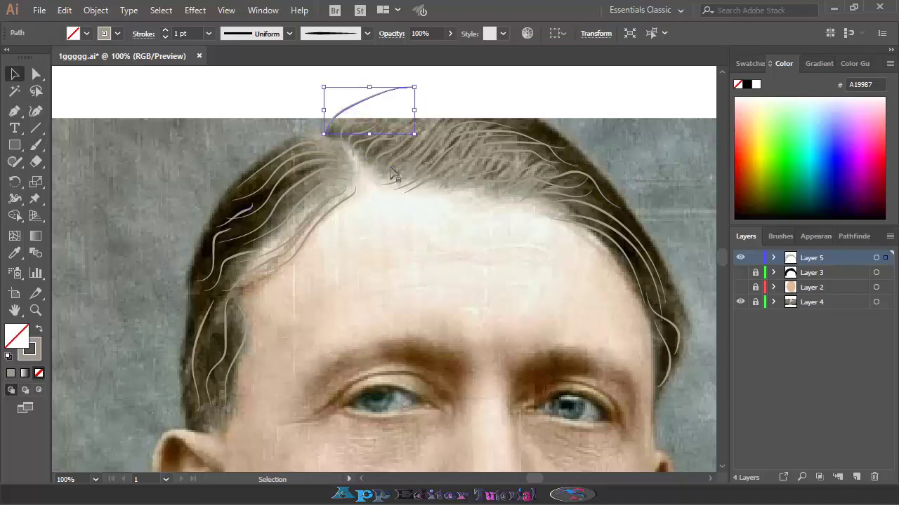
{"action": "left_click", "coordinate": [417, 227]}
{"action": "left_click", "coordinate": [36, 143]}
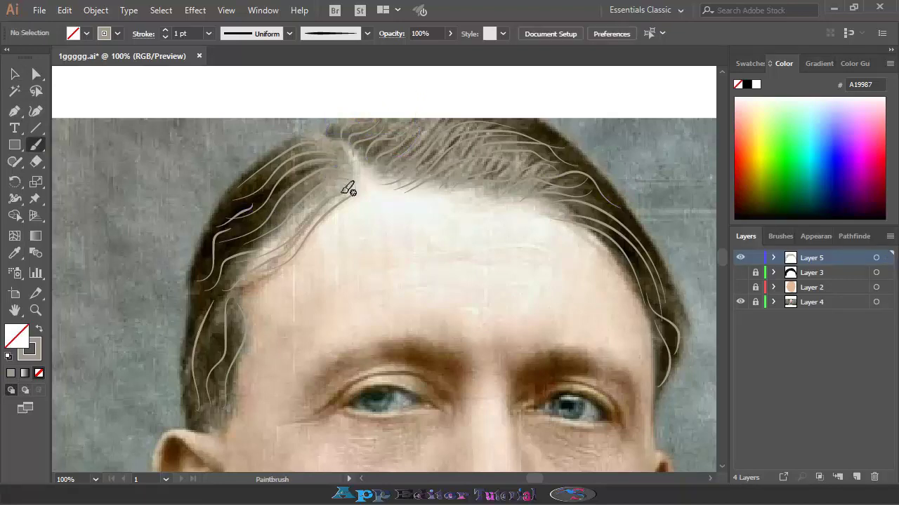
- Toggle the hair and skin layers to compare the strands with the photo
{"action": "scroll", "coordinate": [295, 307], "scroll_direction": "down", "scroll_amount": 2}
{"action": "left_click", "coordinate": [740, 272]}
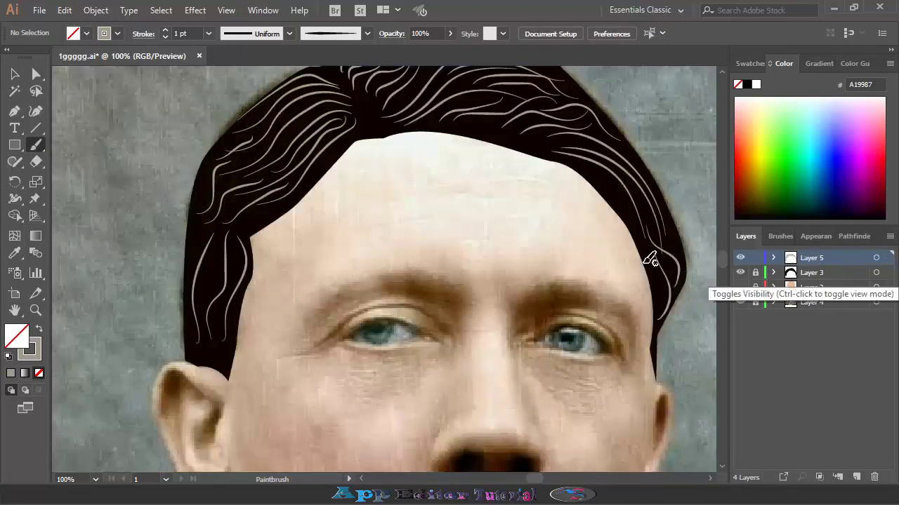
{"action": "scroll", "coordinate": [518, 245], "scroll_direction": "up", "scroll_amount": 3}
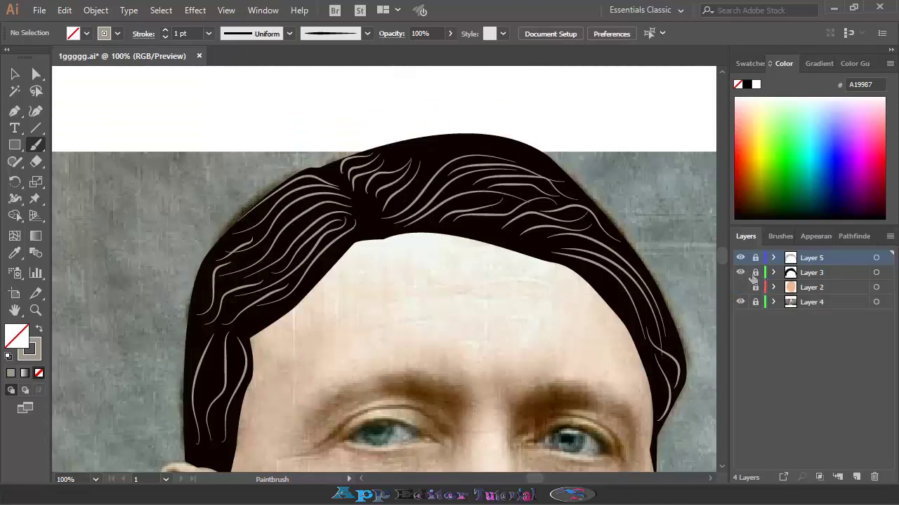
{"action": "left_click", "coordinate": [739, 273]}
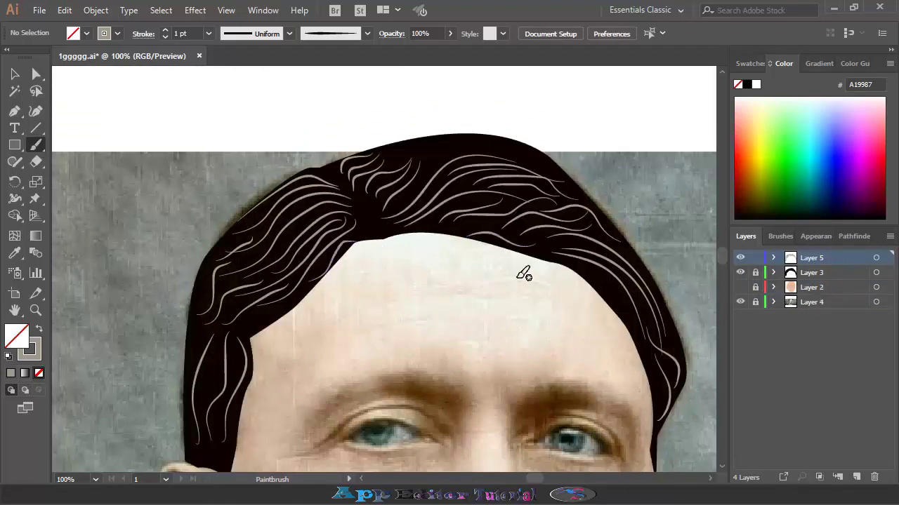
{"action": "left_click", "coordinate": [739, 287]}
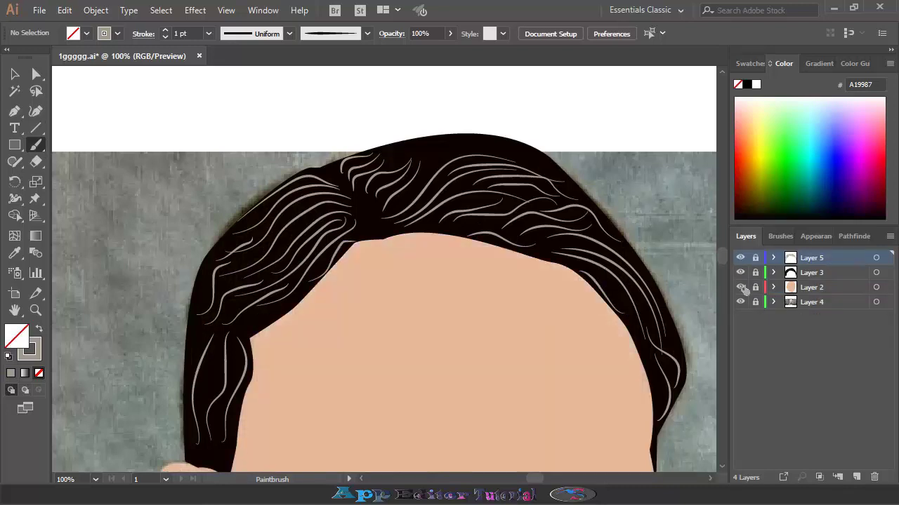
{"action": "scroll", "coordinate": [537, 295], "scroll_direction": "down", "scroll_amount": 3}
{"action": "left_click", "coordinate": [740, 287]}
{"action": "scroll", "coordinate": [512, 302], "scroll_direction": "up", "scroll_amount": 1, "text": "alt"}
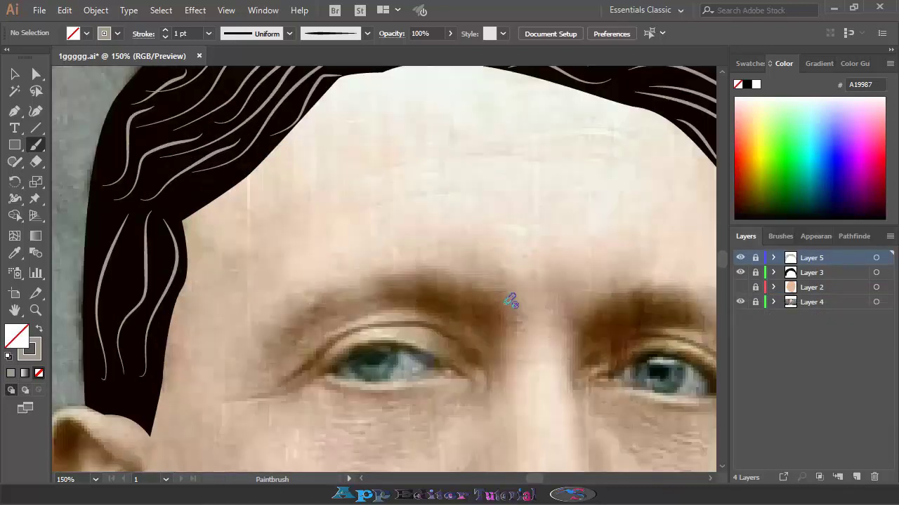
{"action": "scroll", "coordinate": [512, 302], "scroll_direction": "down", "scroll_amount": 1, "text": "alt"}
{"action": "scroll", "coordinate": [509, 281], "scroll_direction": "down", "scroll_amount": 3}
{"action": "scroll", "coordinate": [562, 267], "scroll_direction": "down", "scroll_amount": 3}
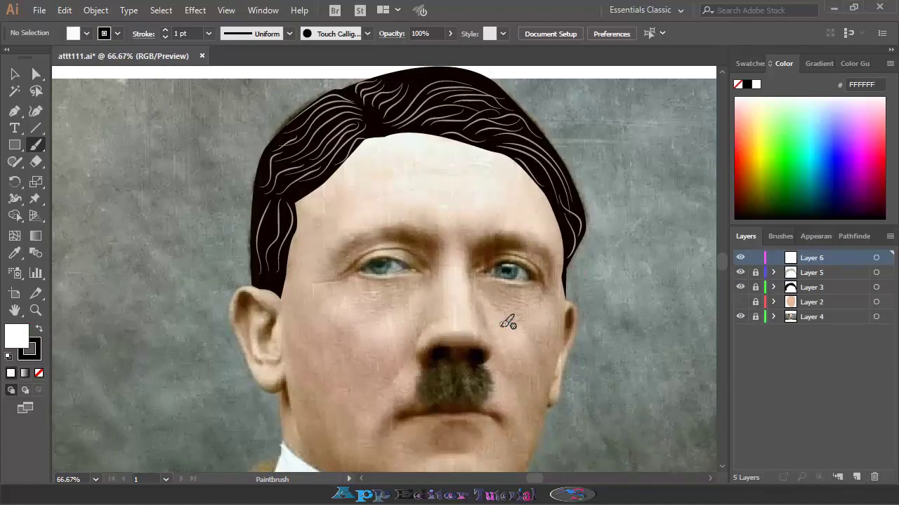
- Draw the left eyebrow shape and fill it with the dark hair colour
{"action": "scroll", "coordinate": [405, 295], "scroll_direction": "up", "scroll_amount": 1, "text": "alt"}
{"action": "key", "text": "p"}
{"action": "left_click", "coordinate": [309, 253]}
{"action": "left_click_drag", "start_coordinate": [467, 230], "coordinate": [530, 321]}
{"action": "left_click", "coordinate": [39, 329]}
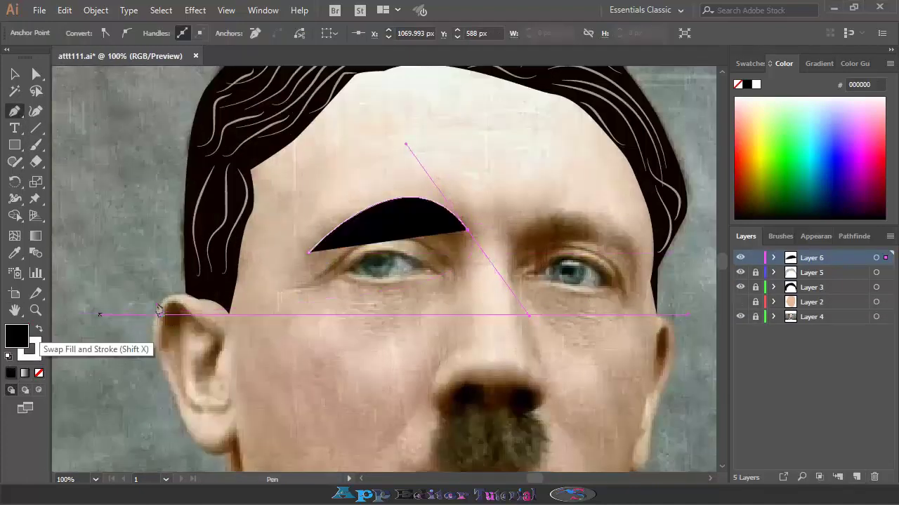
{"action": "left_click", "coordinate": [39, 372]}
{"action": "left_click", "coordinate": [467, 230]}
{"action": "left_click_drag", "start_coordinate": [309, 253], "coordinate": [314, 254]}
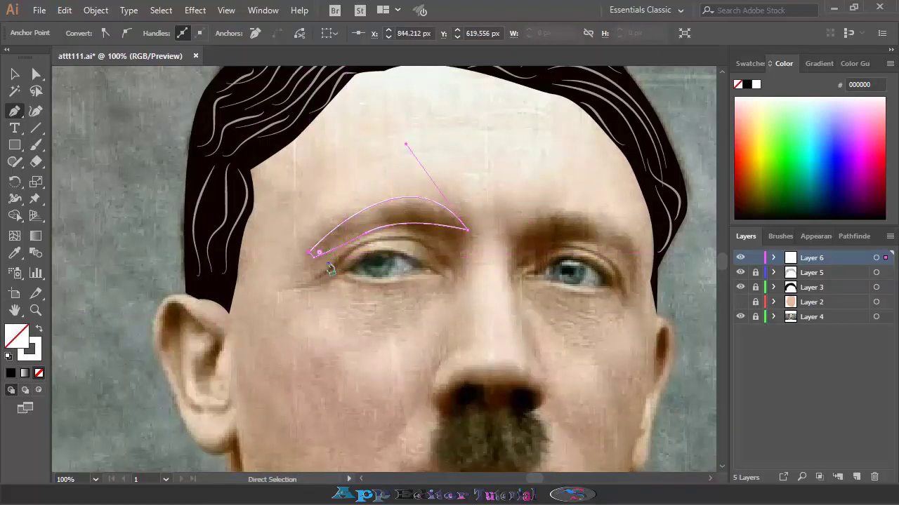
{"action": "key", "text": "i"}
{"action": "left_click", "coordinate": [230, 285]}
- Draw and fill the matching right eyebrow shape
{"action": "key", "text": "p"}
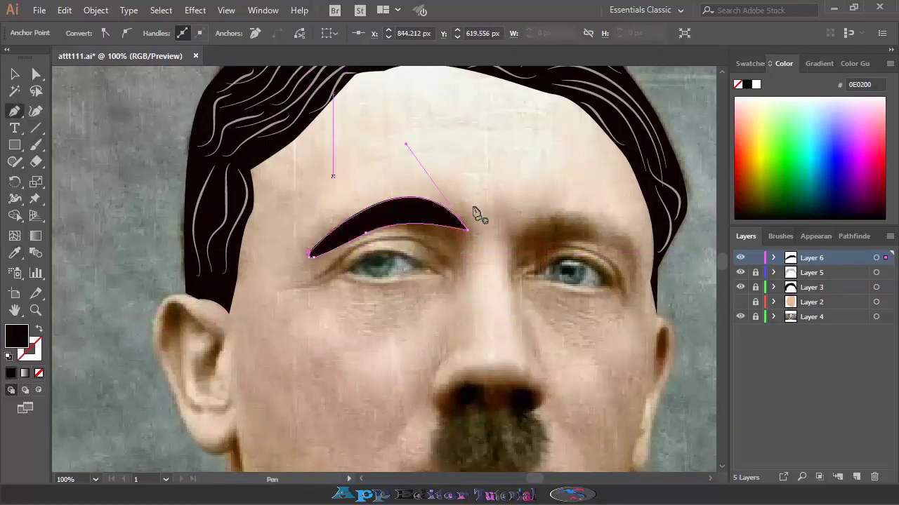
{"action": "left_click", "coordinate": [530, 227]}
{"action": "key", "text": "shift+x"}
{"action": "left_click_drag", "start_coordinate": [630, 237], "coordinate": [588, 248]}
{"action": "left_click", "coordinate": [520, 242]}
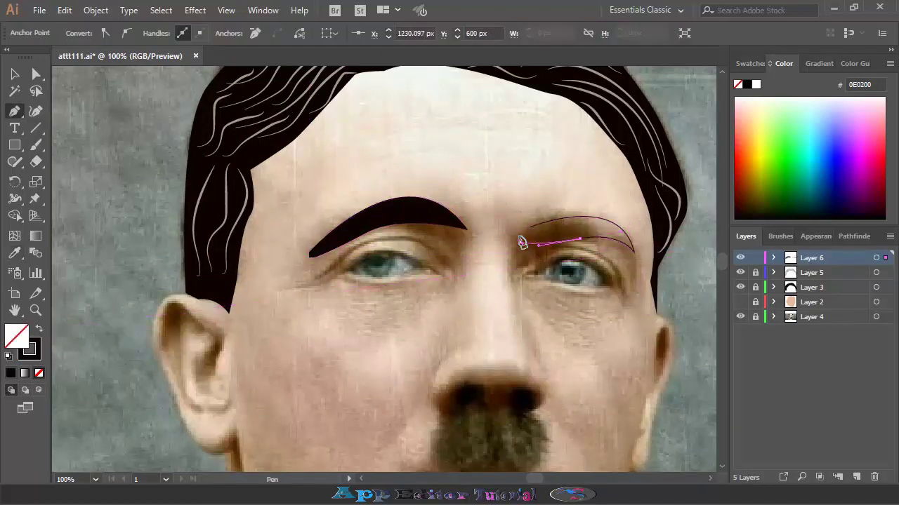
{"action": "left_click", "coordinate": [530, 226]}
{"action": "key", "text": "i"}
{"action": "key", "text": "shift+x"}
{"action": "left_click", "coordinate": [755, 258]}
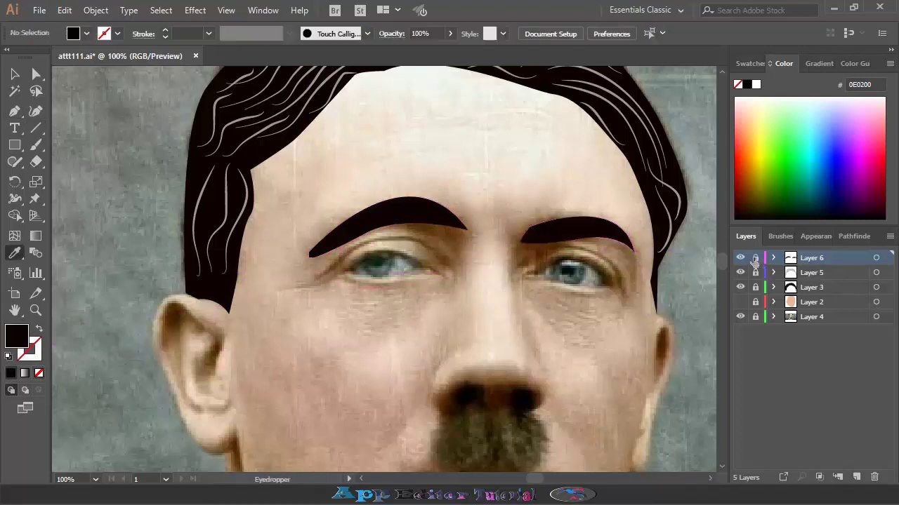
- Set both eyebrows to 62% opacity, lock Layer 6 and add Layer 7
{"action": "key", "text": "ctrl+a"}
{"action": "left_click", "coordinate": [450, 33]}
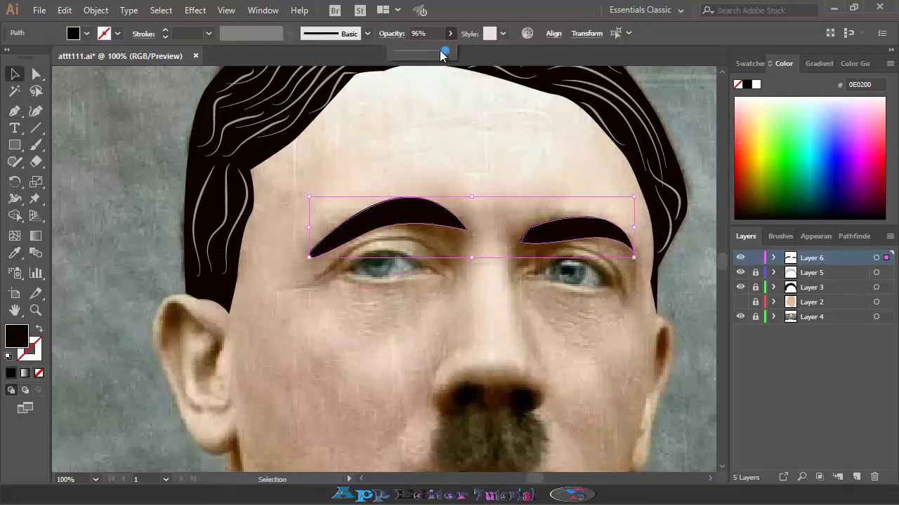
{"action": "left_click_drag", "start_coordinate": [455, 55], "coordinate": [430, 55]}
{"action": "left_click", "coordinate": [754, 258]}
{"action": "left_click", "coordinate": [740, 302]}
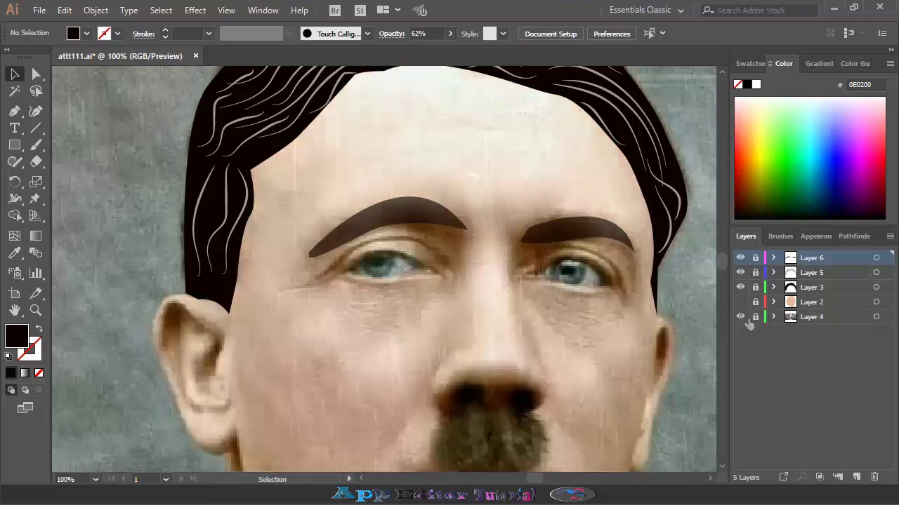
{"action": "left_click", "coordinate": [855, 477]}
- Outline both eyes as stroke-only, no-fill lens shapes with the Pen tool
{"action": "key", "text": "p"}
{"action": "left_click", "coordinate": [224, 274]}
{"action": "left_click", "coordinate": [577, 237]}
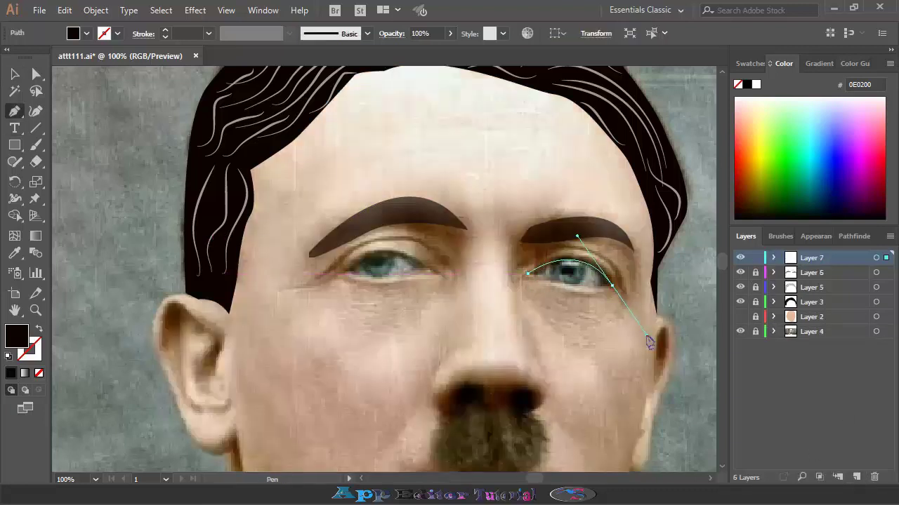
{"action": "left_click_drag", "start_coordinate": [580, 284], "coordinate": [611, 284]}
{"action": "key", "text": "shift+x"}
{"action": "left_click", "coordinate": [554, 290]}
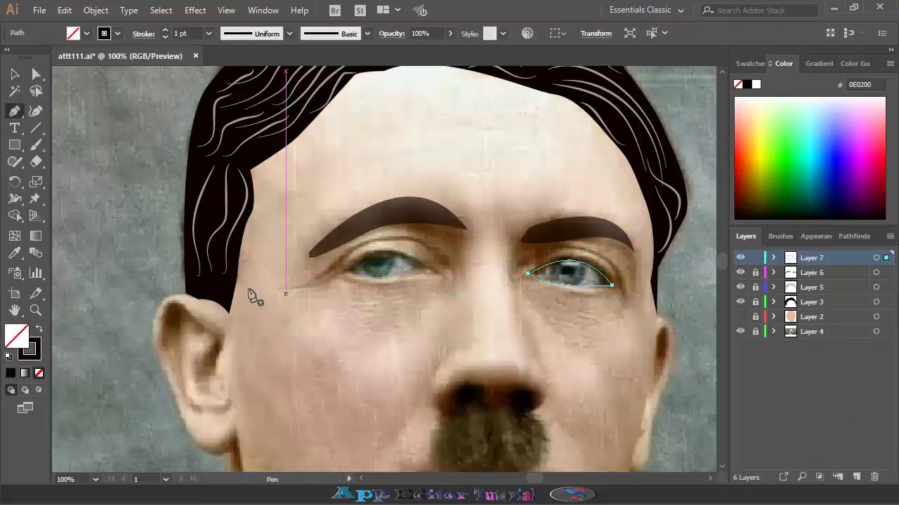
{"action": "left_click", "coordinate": [350, 272]}
{"action": "left_click_drag", "start_coordinate": [424, 268], "coordinate": [430, 275]}
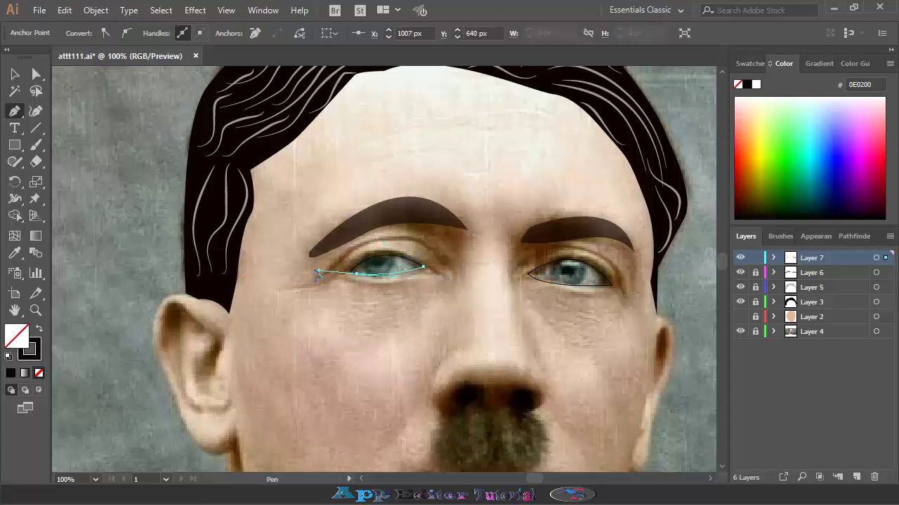
{"action": "left_click", "coordinate": [349, 272]}
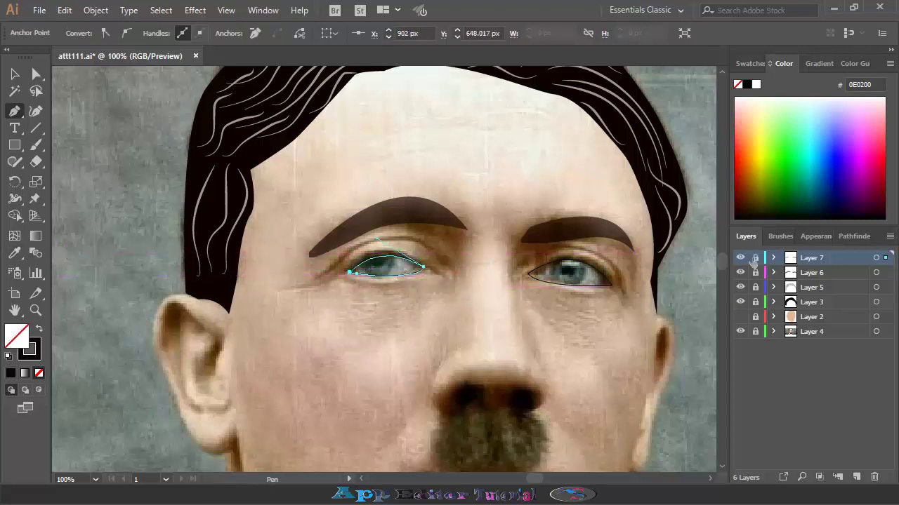
{"action": "left_click", "coordinate": [69, 254], "text": "ctrl"}
- On a new layer, brush the eyelid creases above both eyes
{"action": "left_click", "coordinate": [35, 145]}
{"action": "key", "text": "ctrl+l"}
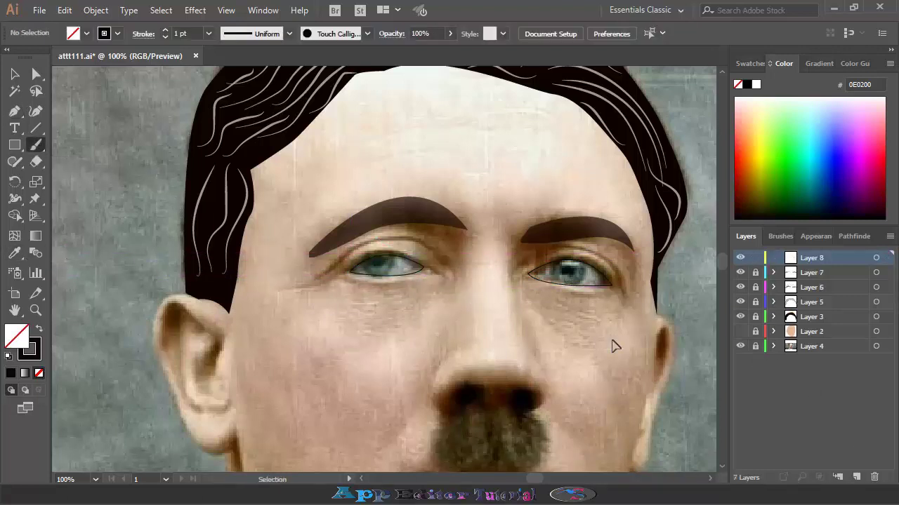
{"action": "key", "text": "ctrl+plus"}
{"action": "left_click_drag", "start_coordinate": [273, 287], "coordinate": [256, 289]}
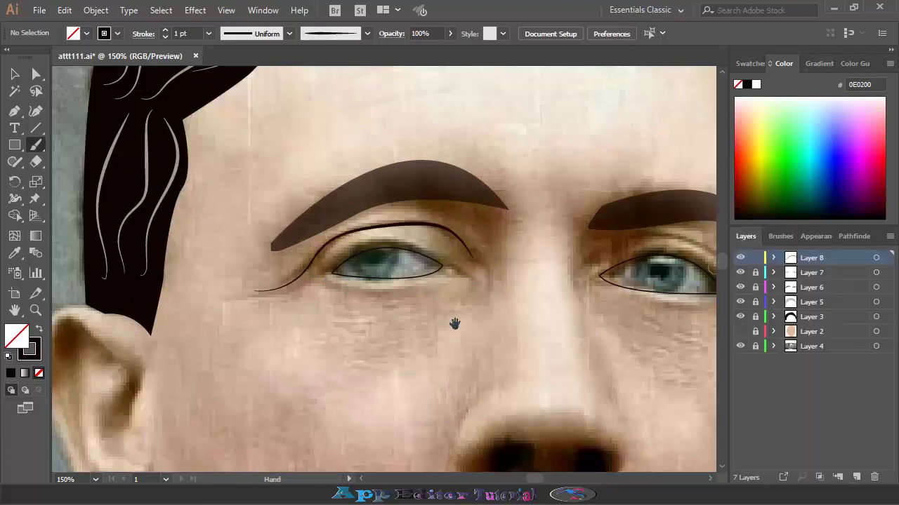
{"action": "left_click_drag", "start_coordinate": [457, 321], "coordinate": [277, 321]}
{"action": "left_click_drag", "start_coordinate": [382, 232], "coordinate": [541, 281]}
{"action": "mouse_move", "coordinate": [306, 297]}
{"action": "left_mouse_down"}
{"action": "mouse_move", "coordinate": [406, 280]}
{"action": "mouse_move", "coordinate": [373, 255]}
{"action": "left_mouse_up"}
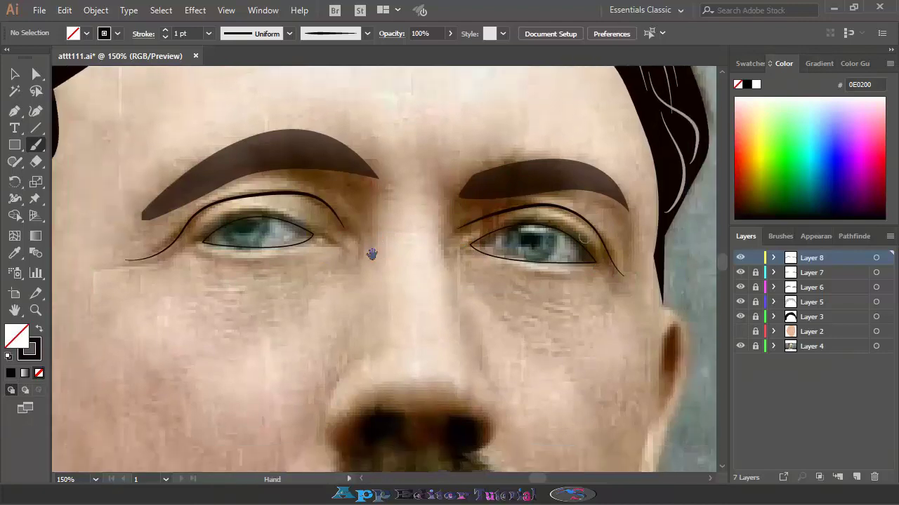
- Show, then hide, the flat skin layer to compare the eyes with the photo
{"action": "scroll", "coordinate": [422, 281], "scroll_direction": "down", "scroll_amount": 5}
{"action": "key", "text": "ctrl+minus"}
{"action": "key", "text": "ctrl+minus"}
{"action": "scroll", "coordinate": [461, 287], "scroll_direction": "up", "scroll_amount": 1}
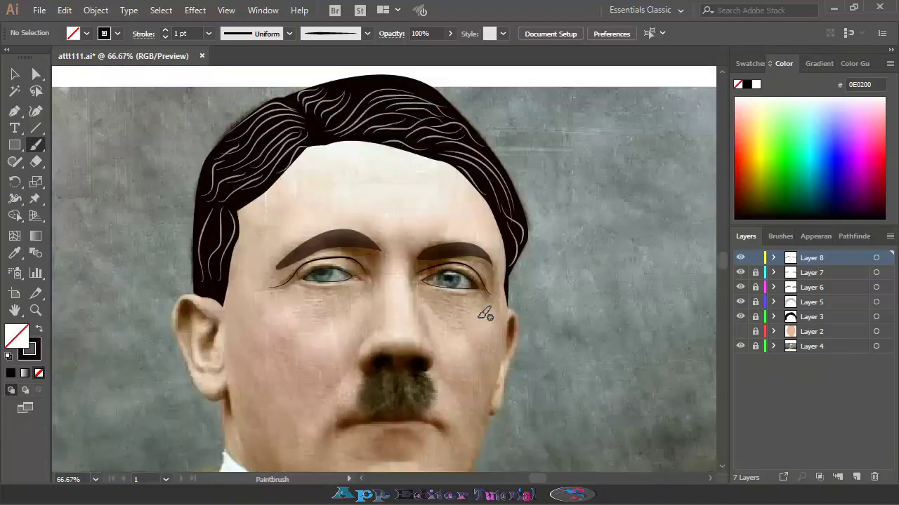
{"action": "left_click", "coordinate": [740, 331]}
{"action": "key", "text": "ctrl+plus"}
{"action": "key", "text": "ctrl+plus"}
{"action": "key", "text": "ctrl+plus"}
{"action": "left_click", "coordinate": [811, 273]}
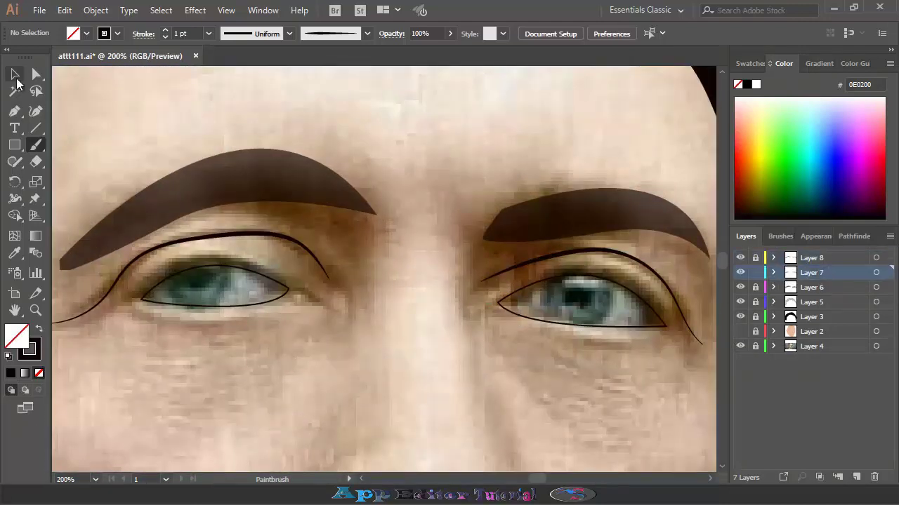
- Fill both eye shapes with white from the swatches
{"action": "key", "text": "v"}
{"action": "left_click", "coordinate": [214, 267]}
{"action": "left_click", "coordinate": [73, 33]}
{"action": "left_click", "coordinate": [30, 60]}
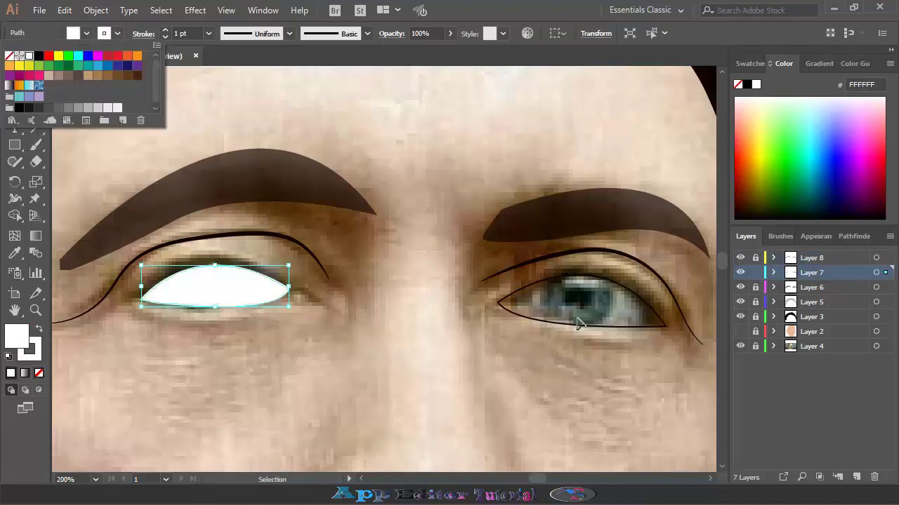
{"action": "left_click", "coordinate": [583, 328]}
{"action": "left_click", "coordinate": [73, 33]}
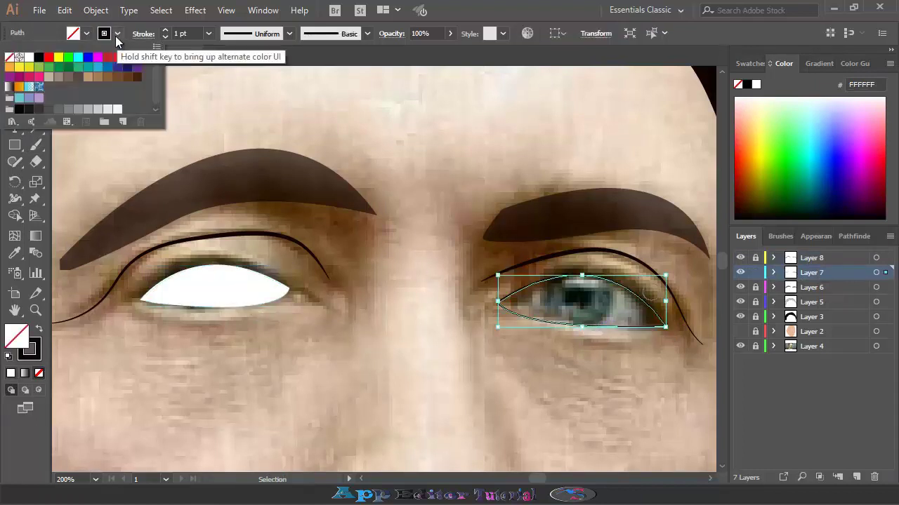
- Check the left eye's white fill, then hide the eye-whites layer
{"action": "left_click", "coordinate": [755, 272]}
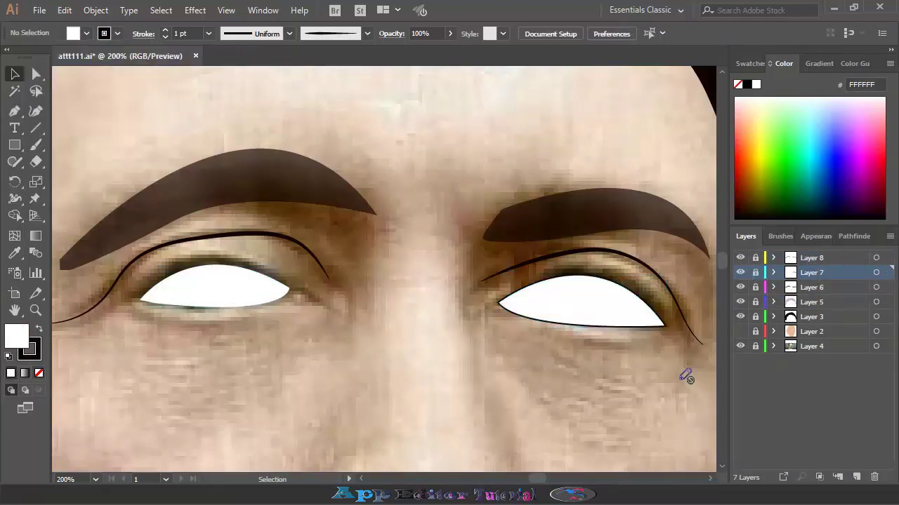
{"action": "left_click", "coordinate": [754, 272]}
{"action": "left_click", "coordinate": [214, 299]}
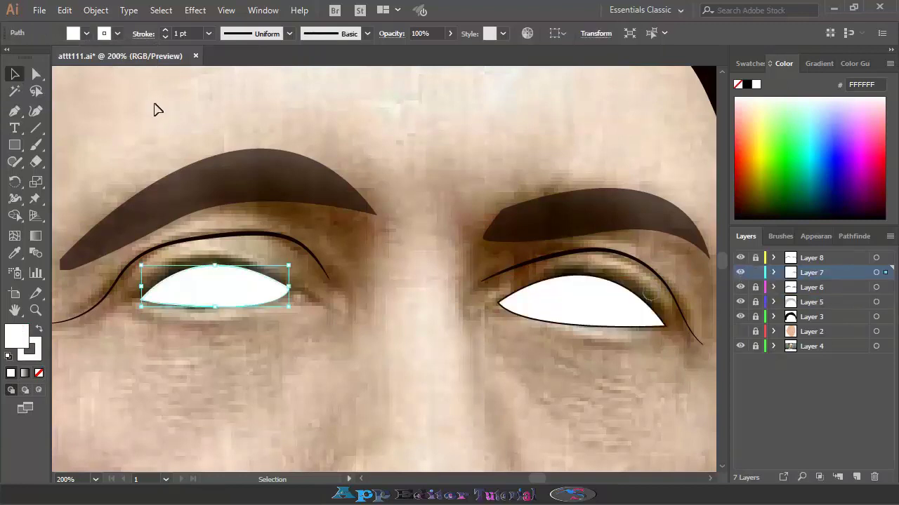
{"action": "left_click", "coordinate": [104, 33]}
{"action": "left_click", "coordinate": [39, 57]}
{"action": "left_click", "coordinate": [740, 272]}
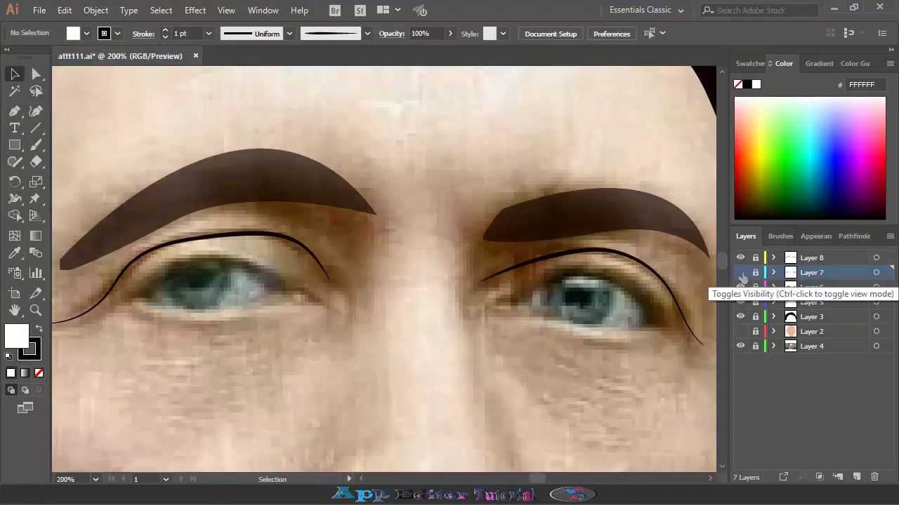
- Add a new layer at the top and draw an ellipse over the left iris
{"action": "left_click", "coordinate": [857, 477]}
{"action": "left_click_drag", "start_coordinate": [846, 354], "coordinate": [807, 253]}
{"action": "left_click_drag", "start_coordinate": [14, 144], "coordinate": [67, 179]}
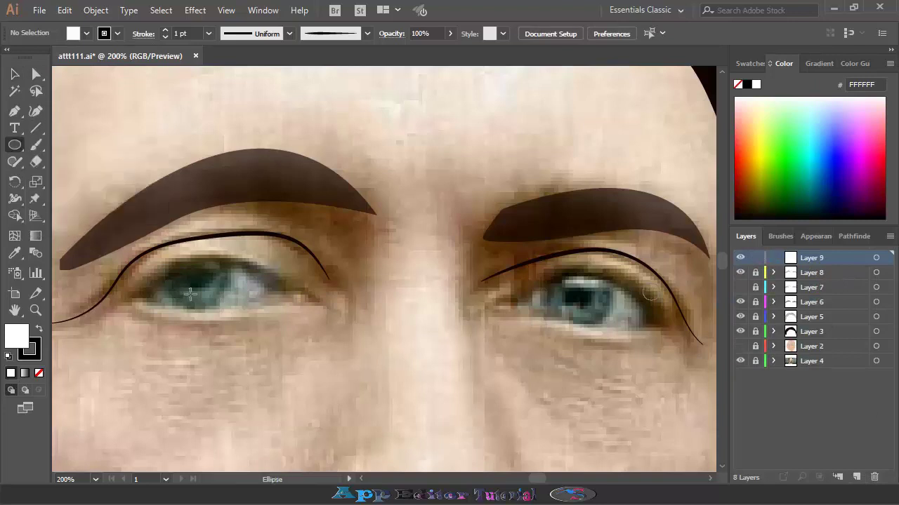
{"action": "left_click_drag", "start_coordinate": [168, 279], "coordinate": [225, 311]}
{"action": "key", "text": "v"}
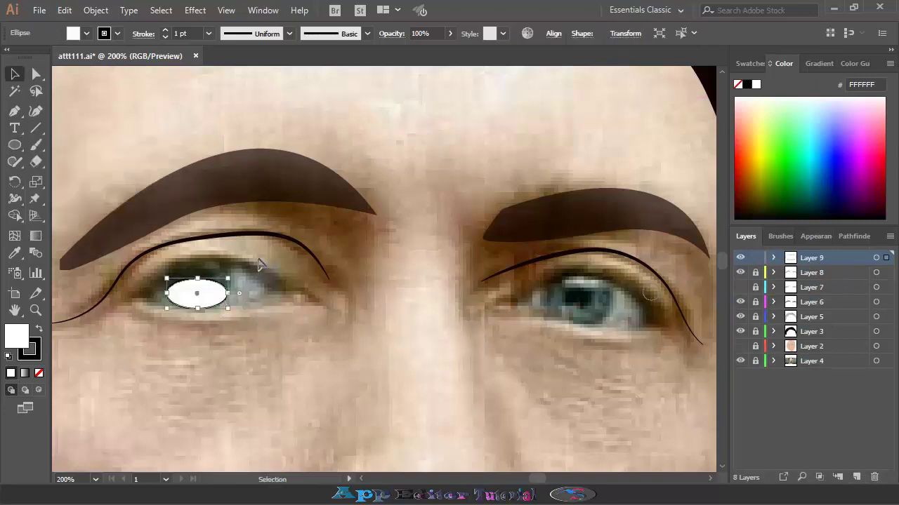
- Make the left ellipse a black pupil with a 5 pt blue-grey iris ring from the photo
{"action": "left_click", "coordinate": [14, 252]}
{"action": "left_click", "coordinate": [603, 305]}
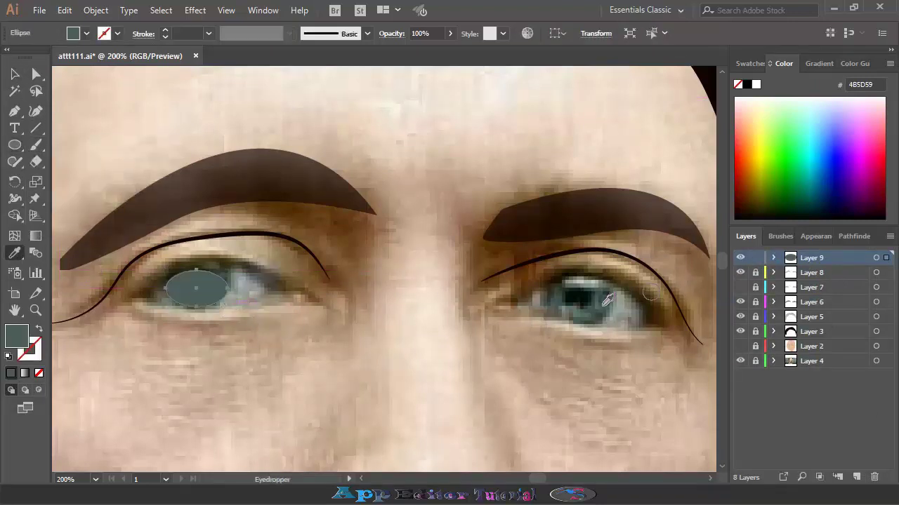
{"action": "left_click", "coordinate": [87, 33]}
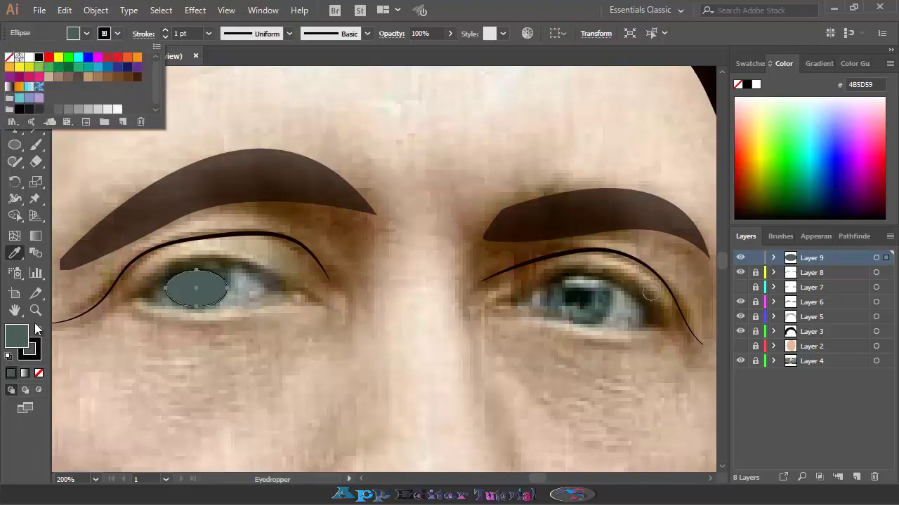
{"action": "left_click", "coordinate": [41, 65]}
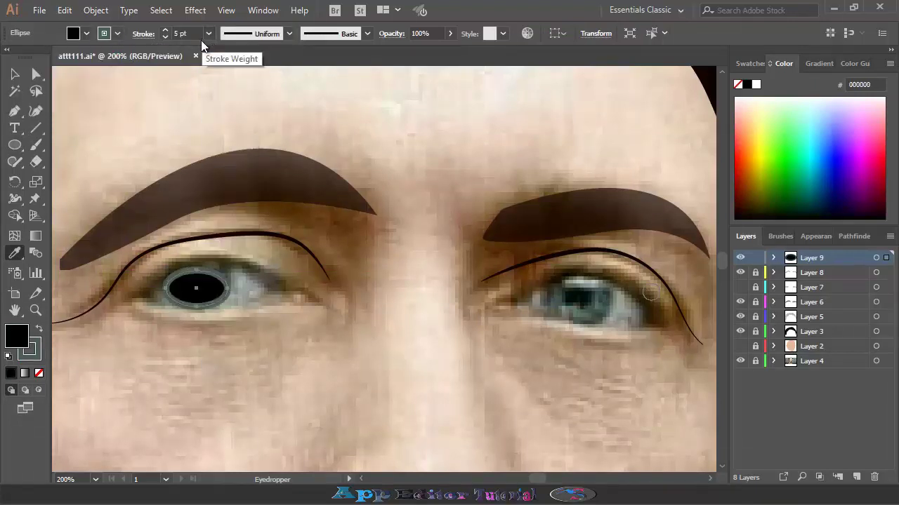
{"action": "left_click", "coordinate": [15, 74]}
{"action": "left_click_drag", "start_coordinate": [158, 261], "coordinate": [228, 311]}
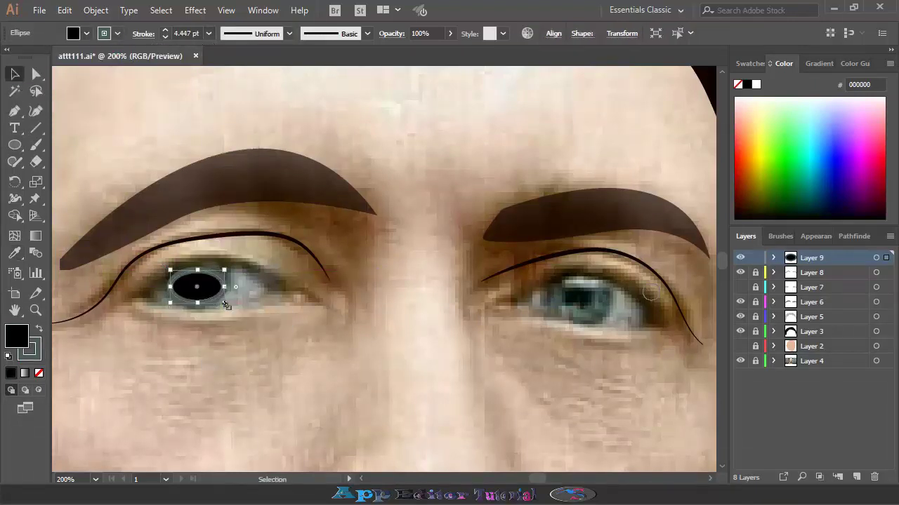
- Draw and size a matching pupil ellipse over the right iris
{"action": "left_click", "coordinate": [15, 145]}
{"action": "left_click_drag", "start_coordinate": [556, 281], "coordinate": [615, 319]}
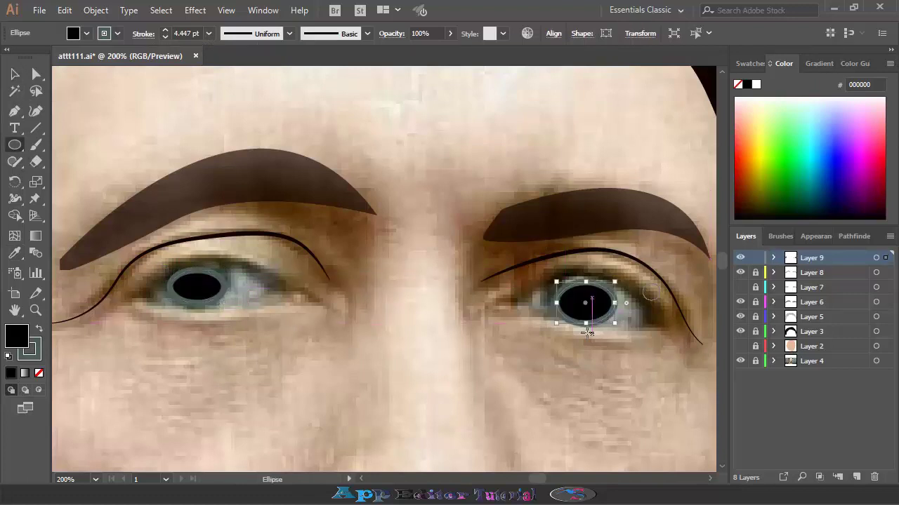
{"action": "mouse_move", "coordinate": [556, 280]}
{"action": "left_mouse_down"}
{"action": "mouse_move", "coordinate": [614, 282]}
{"action": "mouse_move", "coordinate": [611, 317]}
{"action": "left_mouse_up"}
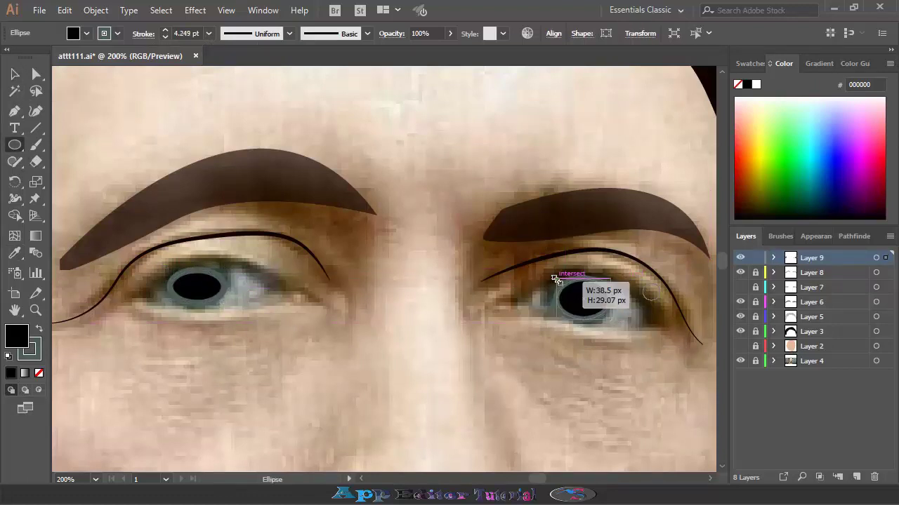
{"action": "left_click", "coordinate": [755, 257]}
{"action": "left_click_drag", "start_coordinate": [740, 346], "coordinate": [740, 287]}
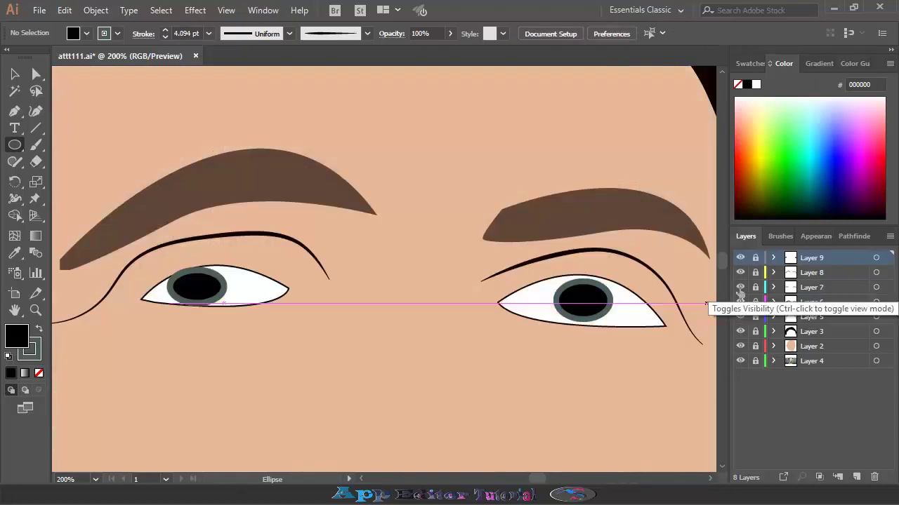
{"action": "left_click", "coordinate": [755, 257]}
- Erase the top of the left pupil and lock the pupils layer
{"action": "key", "text": "shift+e"}
{"action": "left_click_drag", "start_coordinate": [169, 270], "coordinate": [207, 258]}
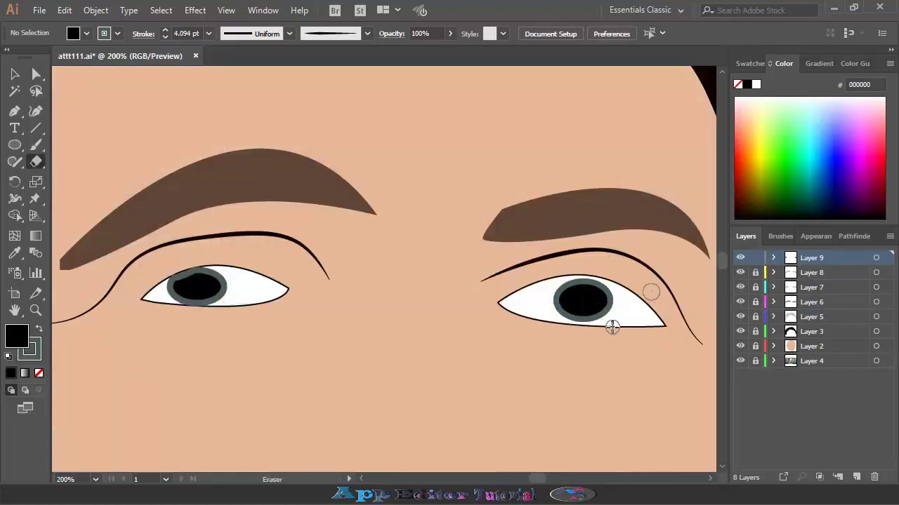
{"action": "left_click", "coordinate": [740, 346]}
{"action": "key", "text": "v"}
{"action": "left_click", "coordinate": [582, 302]}
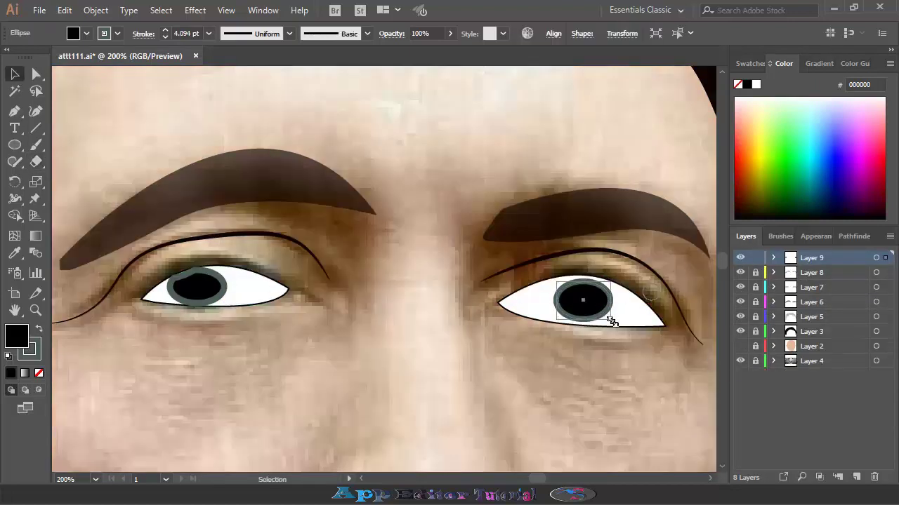
{"action": "left_click", "coordinate": [754, 257]}
- Zoom out and pick a thin tapered Paintbrush brush
{"action": "key", "text": "ctrl+minus"}
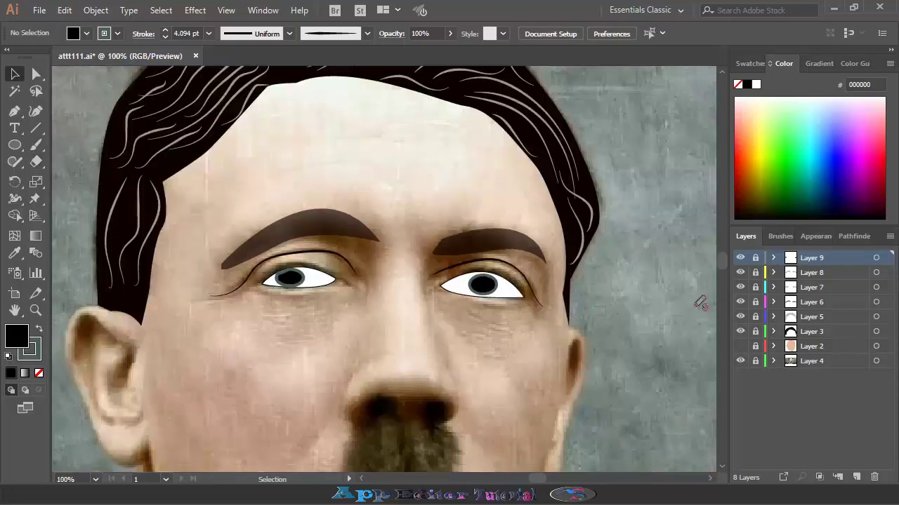
{"action": "key", "text": "b"}
{"action": "key", "text": "F5"}
{"action": "left_click", "coordinate": [787, 312]}
- Set a black stroke for the nose lines, undoing the left-side stroke and deleting a stray nostril stroke
{"action": "left_click", "coordinate": [746, 237]}
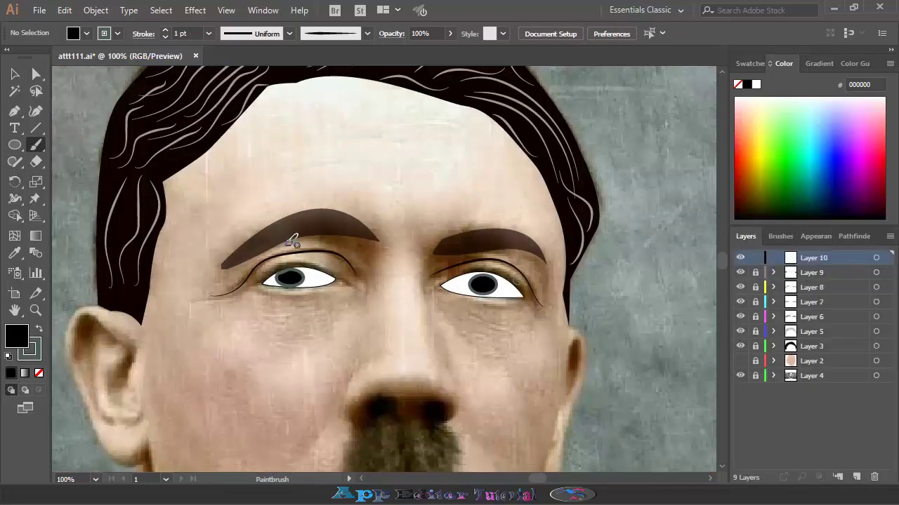
{"action": "key", "text": "ctrl+plus"}
{"action": "left_click", "coordinate": [39, 328]}
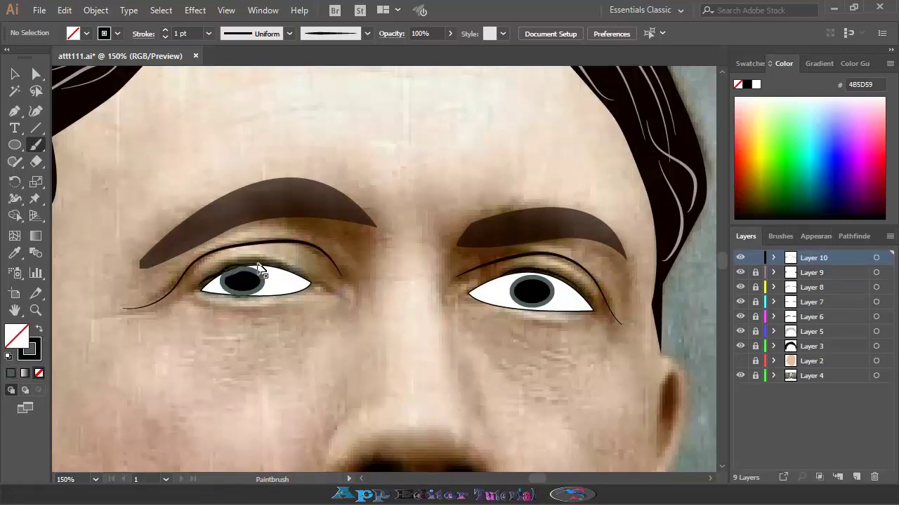
{"action": "scroll", "coordinate": [347, 311], "scroll_direction": "down", "scroll_amount": 5}
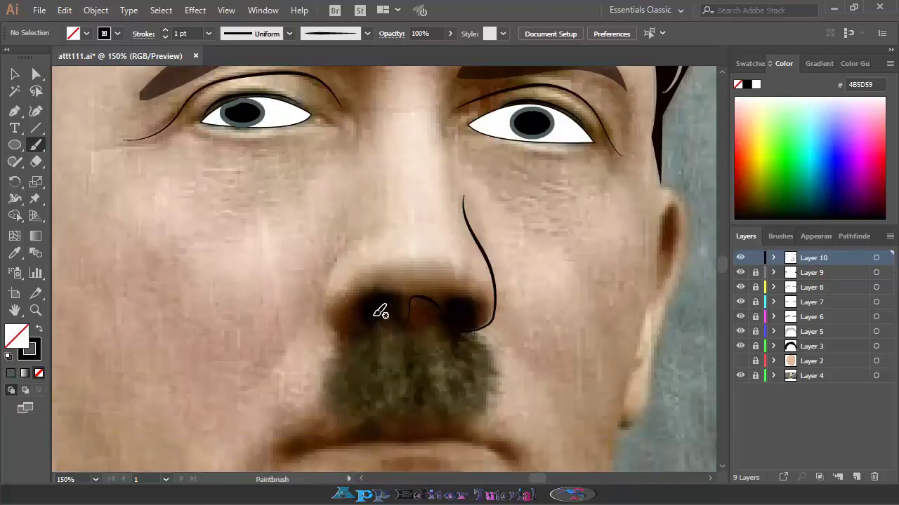
{"action": "key", "text": "ctrl+z"}
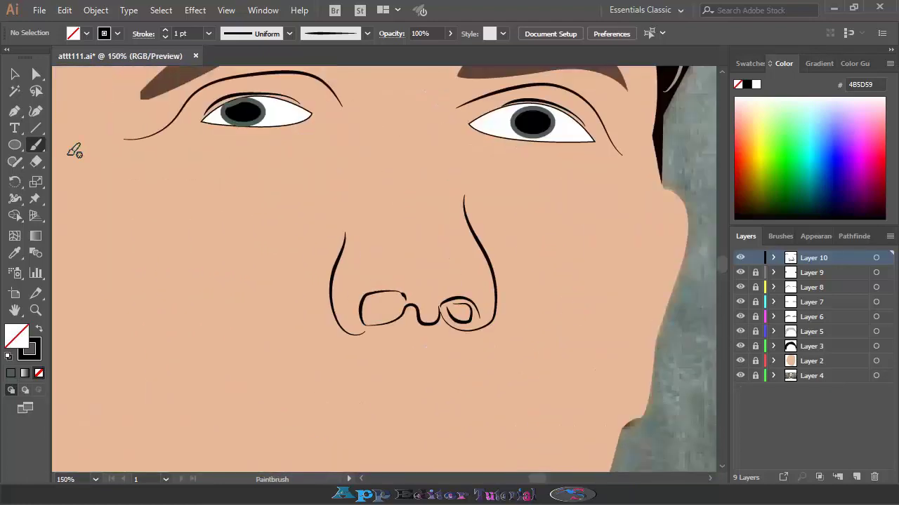
{"action": "left_click", "coordinate": [461, 320]}
{"action": "key", "text": "Delete"}
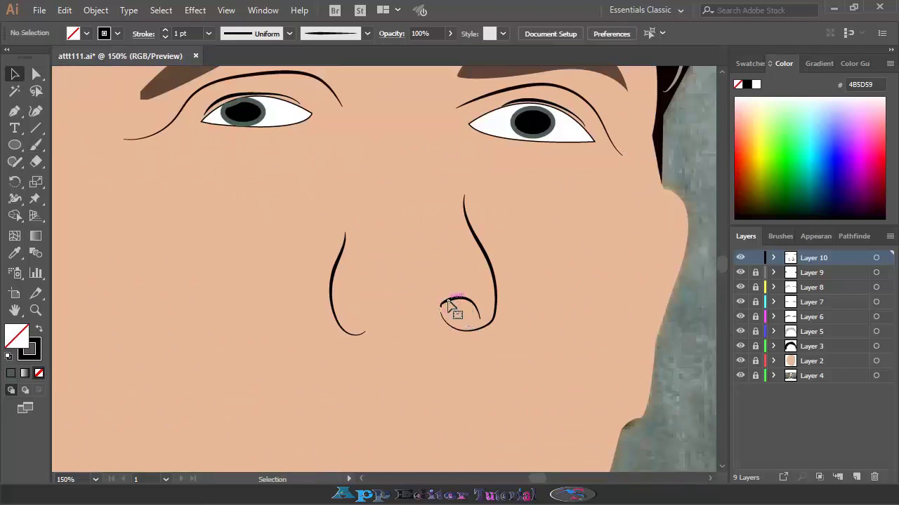
- Brush the line along the bottom of the nose and check it against the skin layer
{"action": "left_click", "coordinate": [740, 361]}
{"action": "key", "text": "b"}
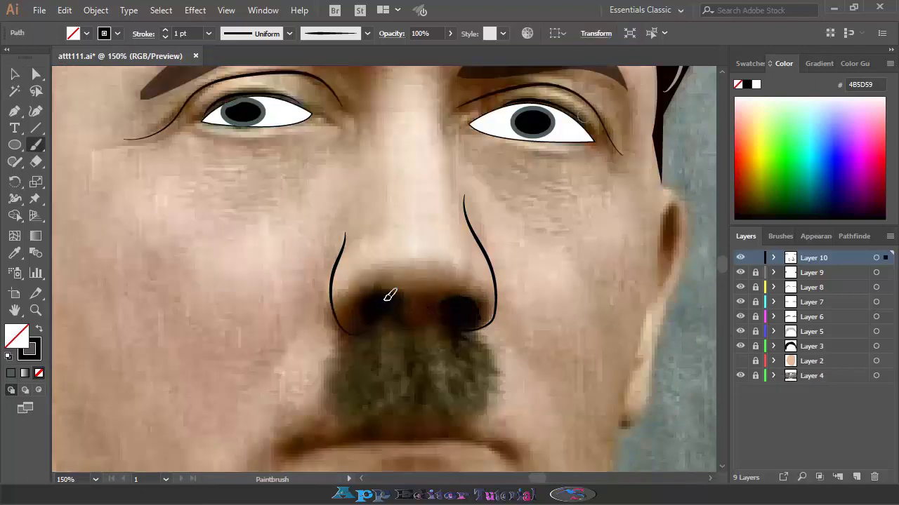
{"action": "left_click_drag", "start_coordinate": [386, 300], "coordinate": [475, 323]}
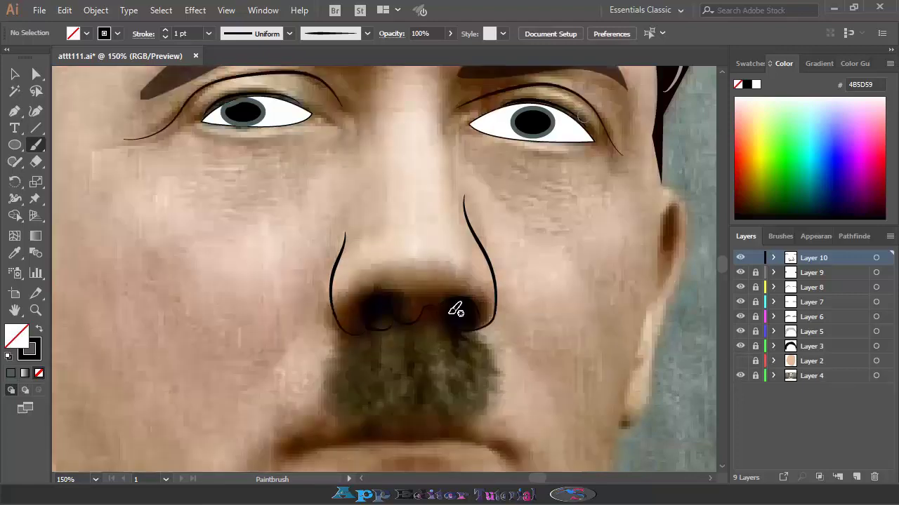
{"action": "key", "text": "v"}
{"action": "left_click", "coordinate": [740, 361]}
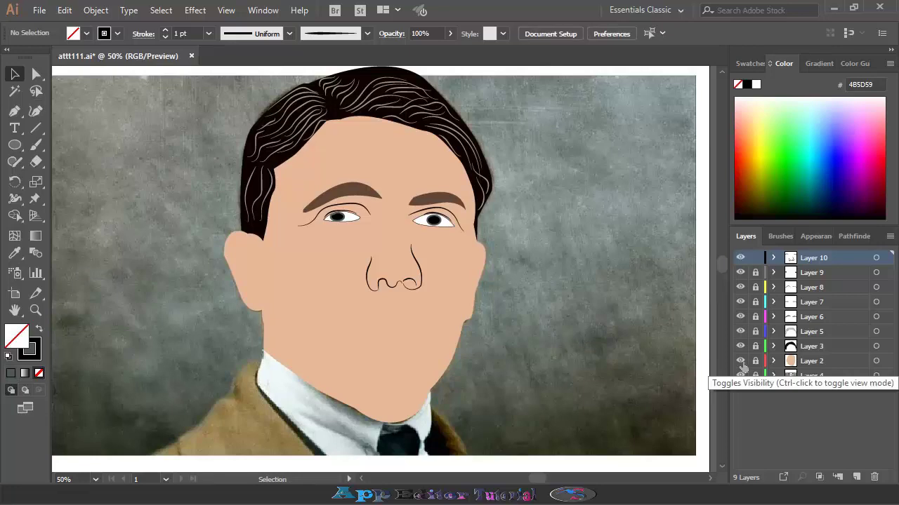
{"action": "left_click", "coordinate": [740, 361]}
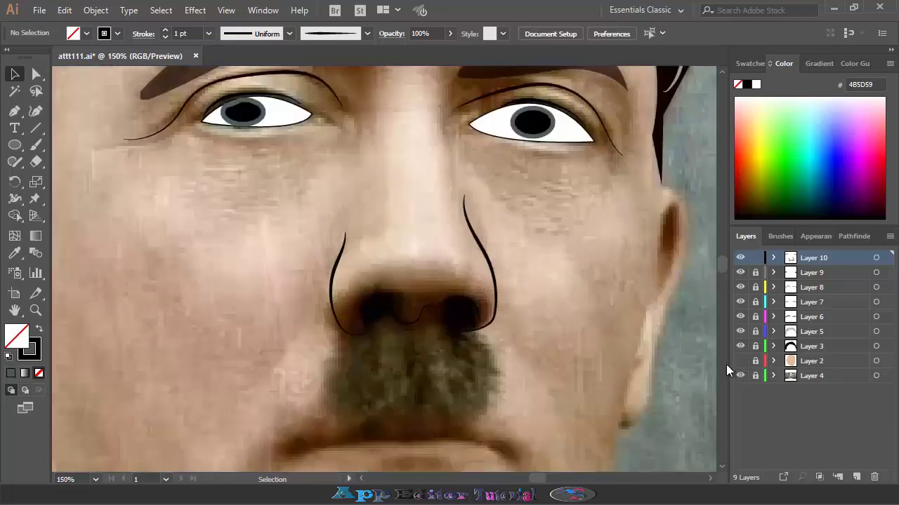
{"action": "left_click", "coordinate": [849, 476]}
- Pen-trace the moustache's jagged right edge and bristly bottom edge
{"action": "left_click", "coordinate": [468, 335]}
{"action": "left_click", "coordinate": [484, 344]}
{"action": "left_click", "coordinate": [479, 359]}
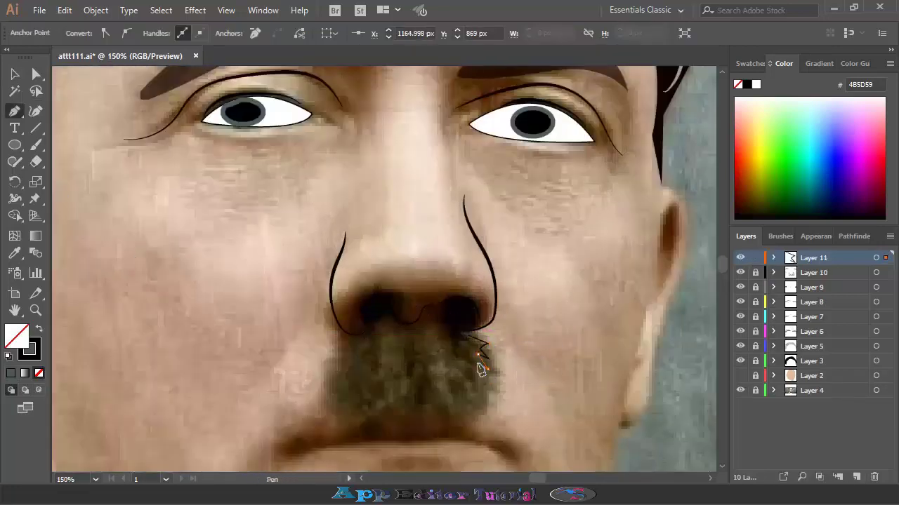
{"action": "left_click", "coordinate": [488, 376]}
{"action": "left_click", "coordinate": [487, 397]}
{"action": "left_click", "coordinate": [458, 410]}
{"action": "left_click", "coordinate": [445, 401]}
{"action": "left_click", "coordinate": [417, 413]}
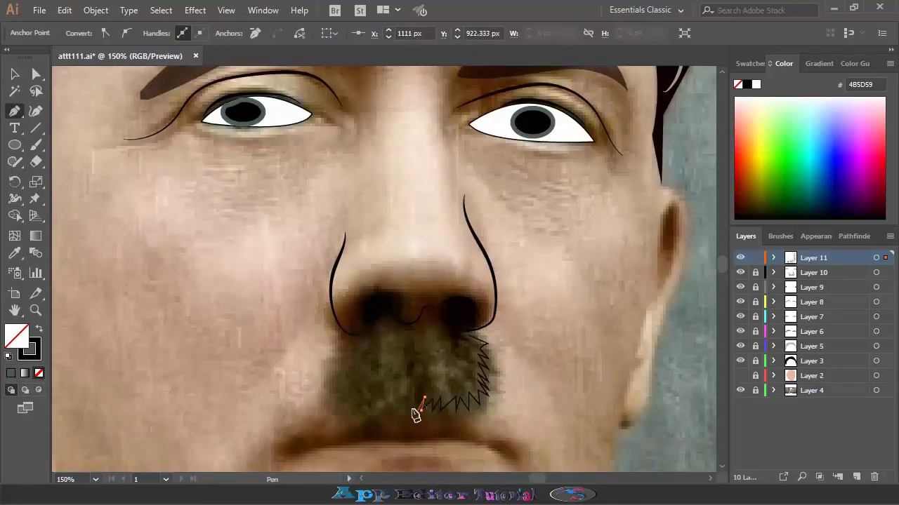
{"action": "left_click", "coordinate": [379, 411]}
- Finish the jagged left edge, close the moustache, and fill it dark brown 0E0200
{"action": "left_click", "coordinate": [365, 399]}
{"action": "left_click", "coordinate": [360, 379]}
{"action": "left_click", "coordinate": [347, 368]}
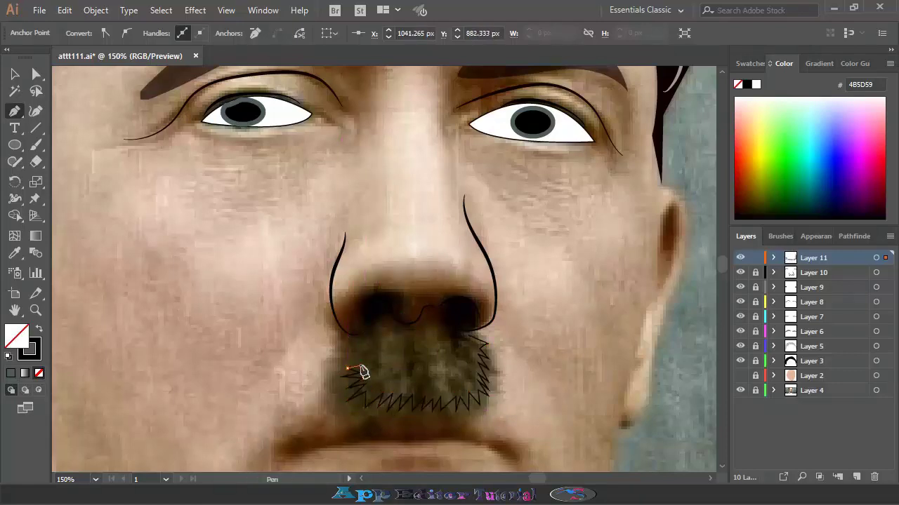
{"action": "left_click", "coordinate": [356, 342]}
{"action": "key", "text": "i"}
{"action": "left_click", "coordinate": [438, 377]}
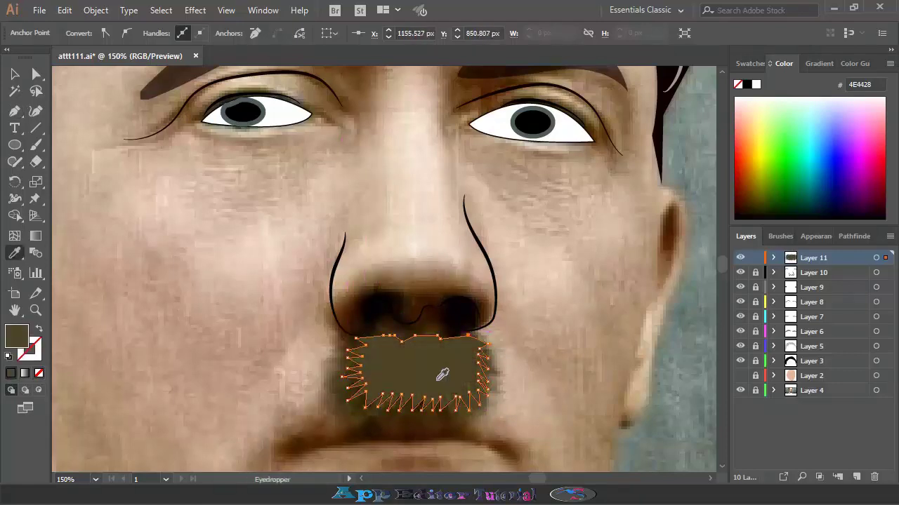
{"action": "left_click", "coordinate": [350, 393]}
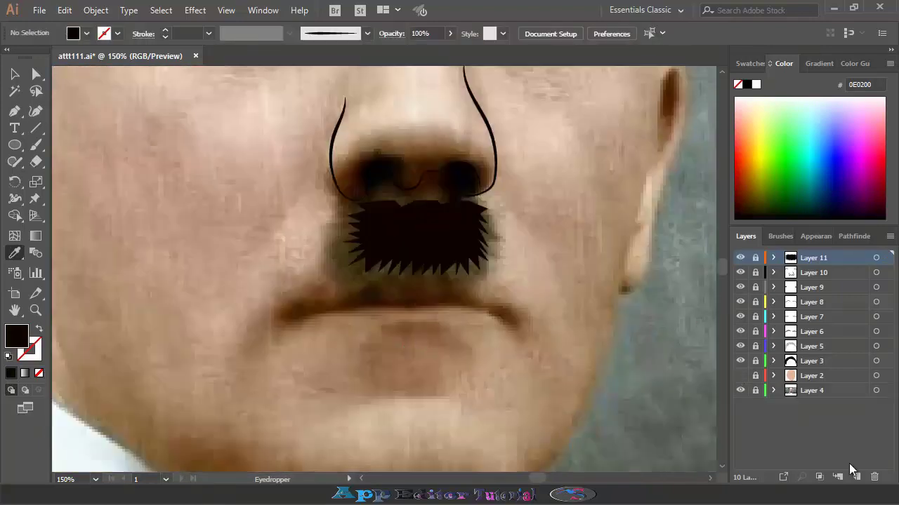
- Trace the upper lip on a new layer and fill it with brown sampled from the photo
{"action": "left_click", "coordinate": [857, 477]}
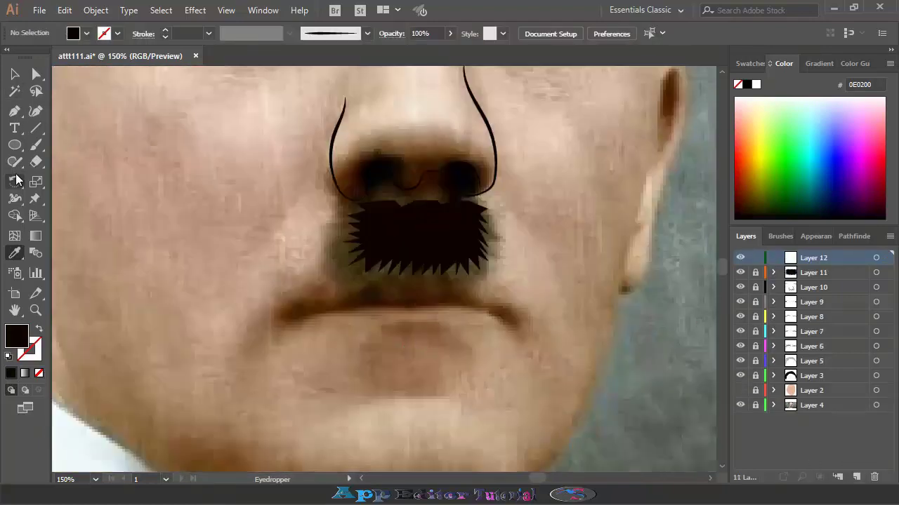
{"action": "key", "text": "p"}
{"action": "left_click", "coordinate": [280, 321]}
{"action": "left_click_drag", "start_coordinate": [523, 327], "coordinate": [551, 371]}
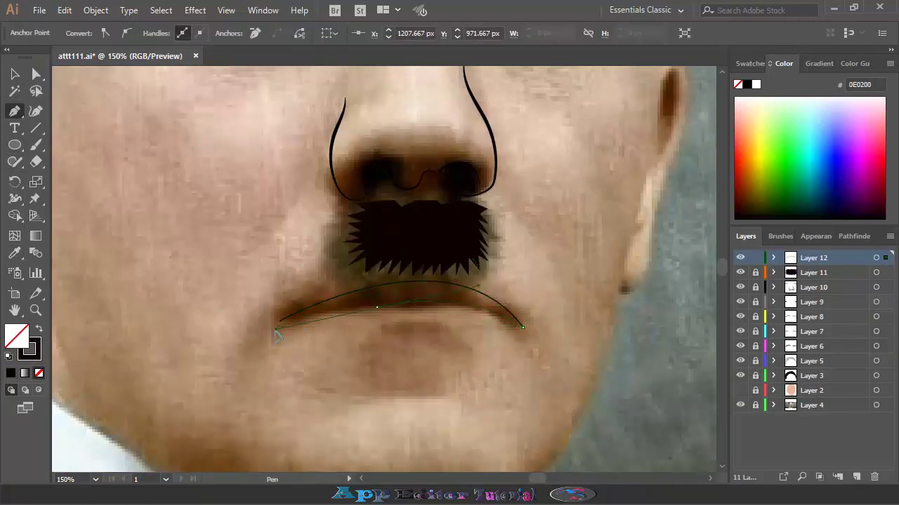
{"action": "left_click_drag", "start_coordinate": [279, 322], "coordinate": [284, 317]}
{"action": "key", "text": "i"}
{"action": "left_click", "coordinate": [496, 305]}
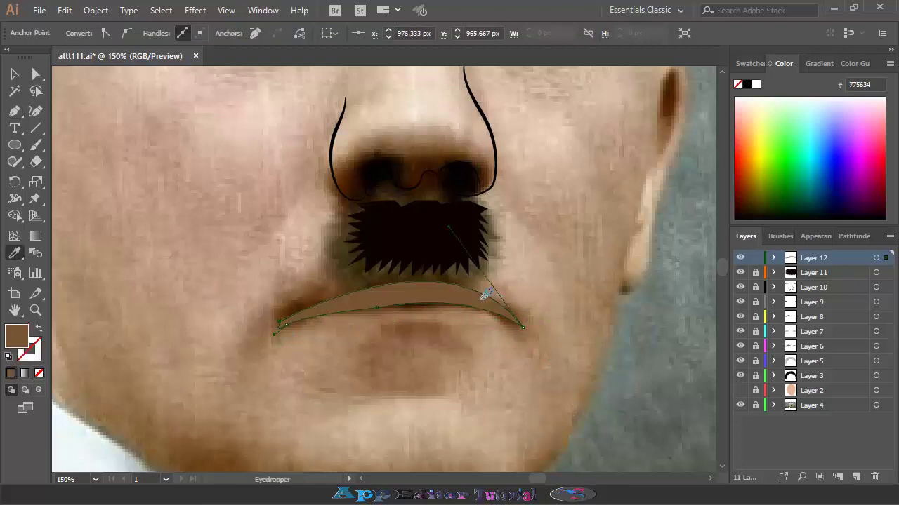
- Trace the lower lip on another new layer and fill it with lighter photo brown
{"action": "left_click", "coordinate": [857, 476]}
{"action": "left_click", "coordinate": [297, 328]}
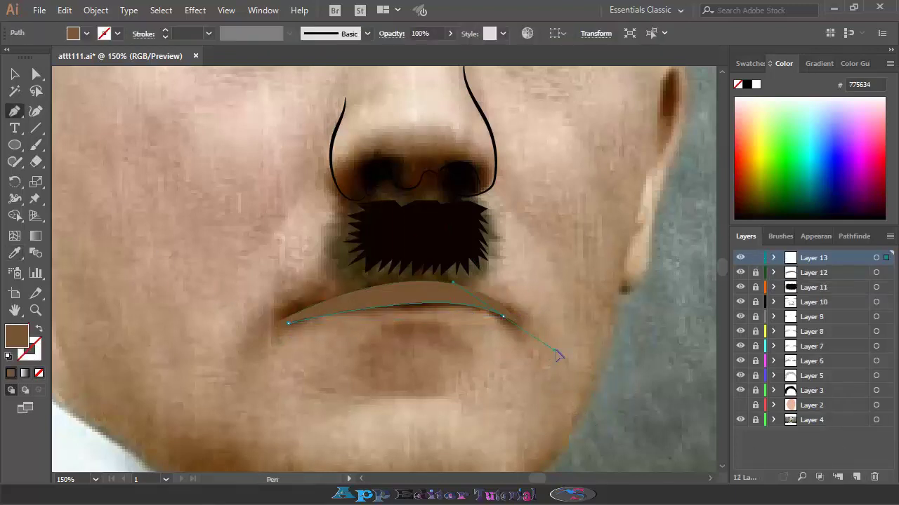
{"action": "left_click_drag", "start_coordinate": [511, 328], "coordinate": [541, 344]}
{"action": "left_click_drag", "start_coordinate": [296, 328], "coordinate": [276, 334]}
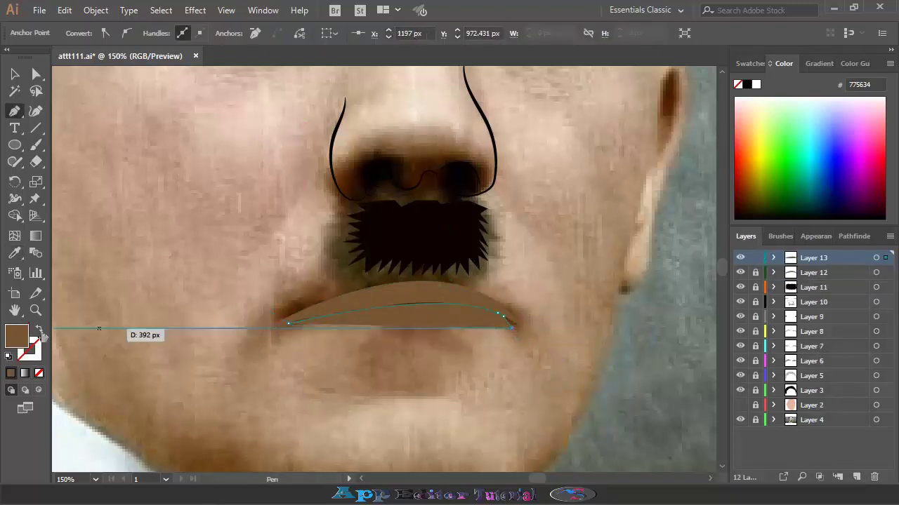
{"action": "key", "text": "shift+x"}
{"action": "left_click", "coordinate": [289, 323]}
{"action": "mouse_move", "coordinate": [503, 315]}
{"action": "left_mouse_down"}
{"action": "mouse_move", "coordinate": [515, 332]}
{"action": "mouse_move", "coordinate": [311, 333]}
{"action": "left_mouse_up"}
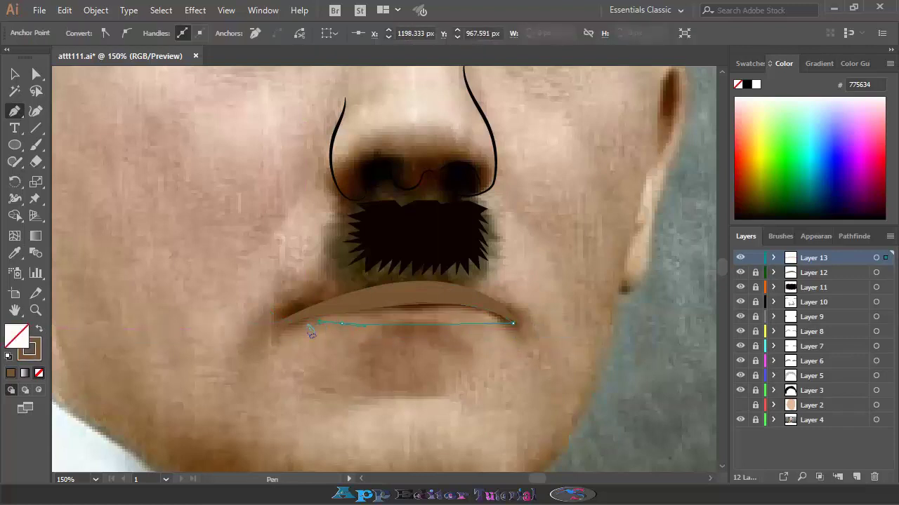
{"action": "key", "text": "i"}
{"action": "left_click", "coordinate": [393, 294]}
{"action": "key", "text": "ctrl+shift+a"}
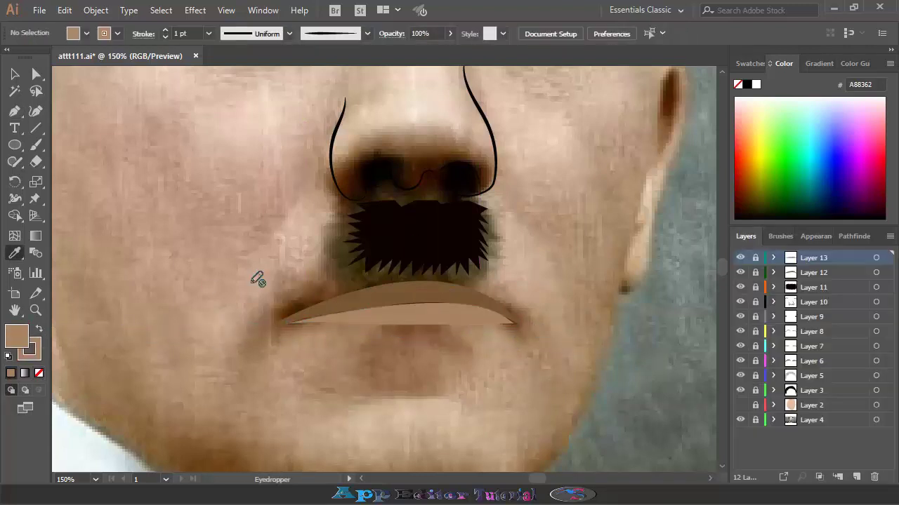
- Paint a thin black line between the lips on a new layer
{"action": "key", "text": "shift+x"}
{"action": "key", "text": "slash"}
{"action": "left_click", "coordinate": [36, 145]}
{"action": "left_click", "coordinate": [857, 476]}
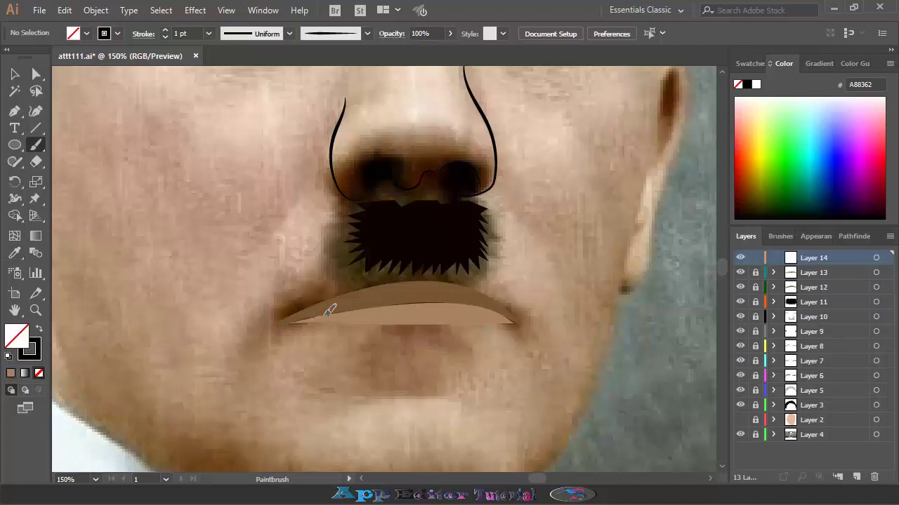
{"action": "left_click_drag", "start_coordinate": [517, 320], "coordinate": [521, 323]}
- Show the flat skin layer and zoom to view the whole portrait
{"action": "left_click", "coordinate": [740, 420]}
{"action": "key", "text": "ctrl+minus"}
{"action": "key", "text": "ctrl+minus"}
{"action": "key", "text": "ctrl+minus"}
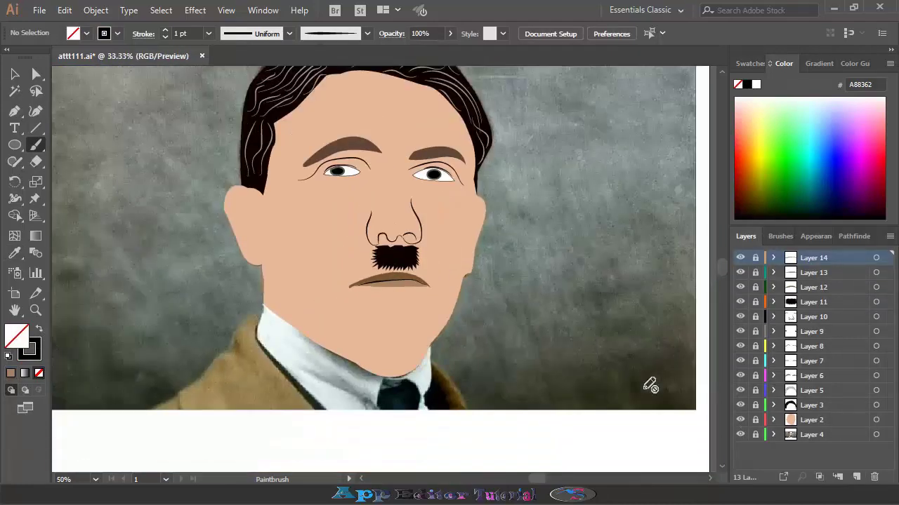
{"action": "key", "text": "ctrl+minus"}
{"action": "key", "text": "ctrl+minus"}
{"action": "key", "text": "ctrl+plus"}
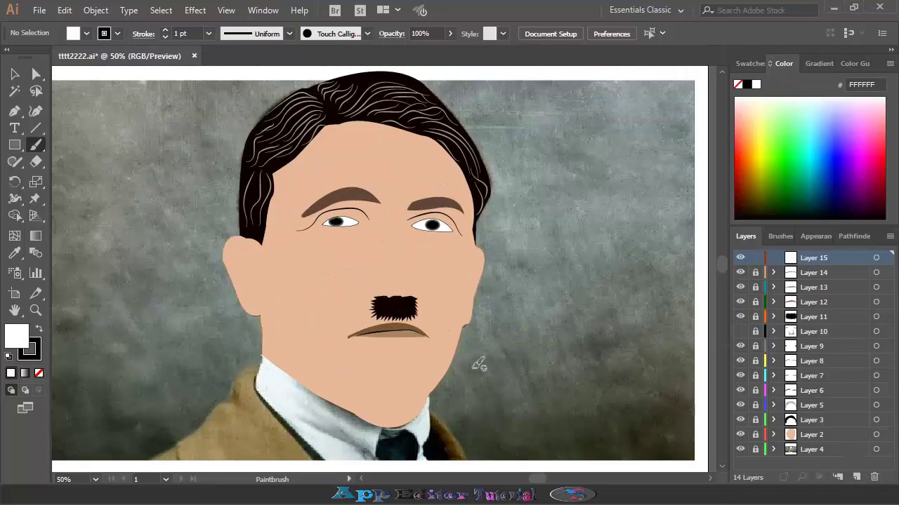
{"action": "left_click", "coordinate": [772, 237]}
- Paint a nostril stroke over the photo's nose, toggling the flat skin layer to compare
{"action": "key", "text": "ctrl+plus"}
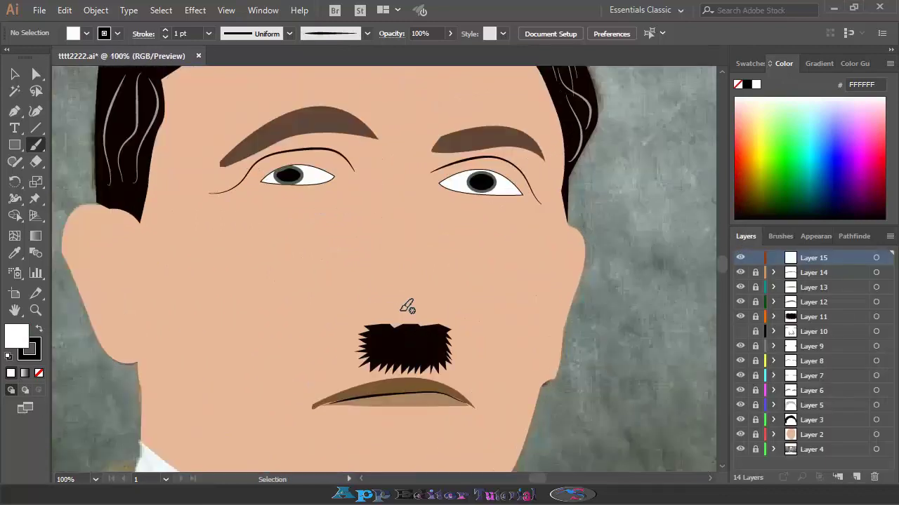
{"action": "left_click", "coordinate": [740, 435]}
{"action": "left_click_drag", "start_coordinate": [358, 257], "coordinate": [381, 314]}
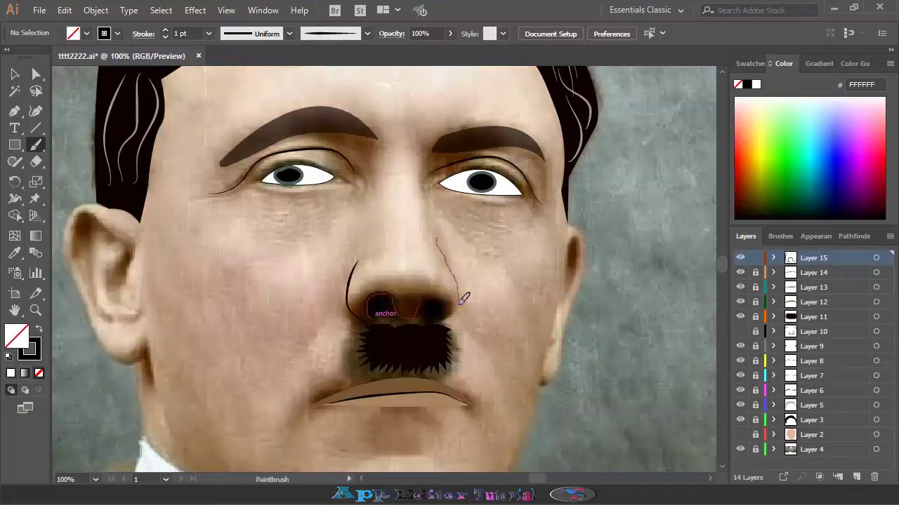
{"action": "key", "text": "ctrl+plus"}
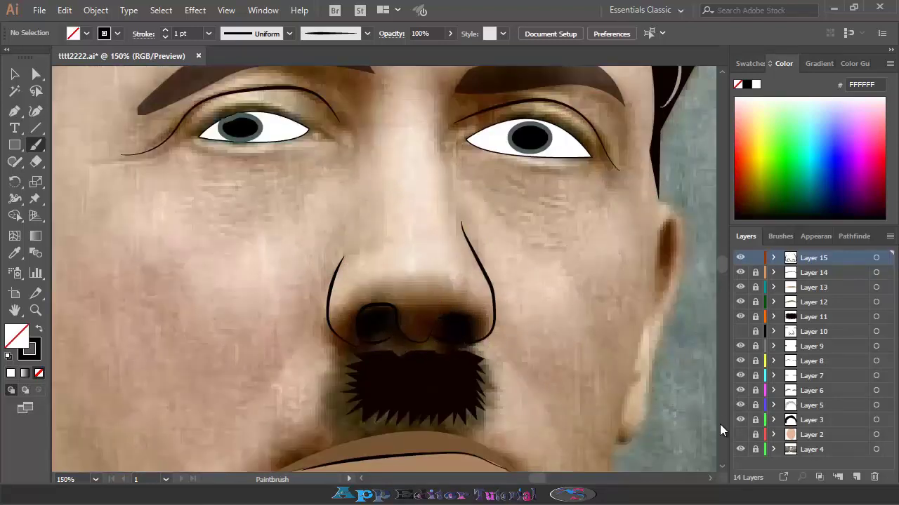
{"action": "left_click", "coordinate": [740, 434]}
{"action": "left_click", "coordinate": [740, 435]}
{"action": "key", "text": "ctrl+plus"}
{"action": "key", "text": "ctrl+plus"}
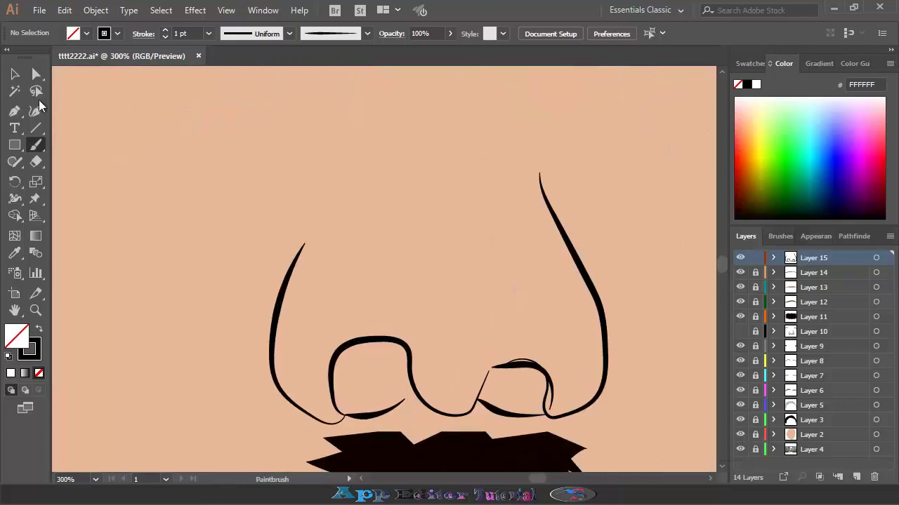
- Reshape both nostril curves and brush the right nostril into a closed outline
{"action": "key", "text": "v"}
{"action": "key", "text": "a"}
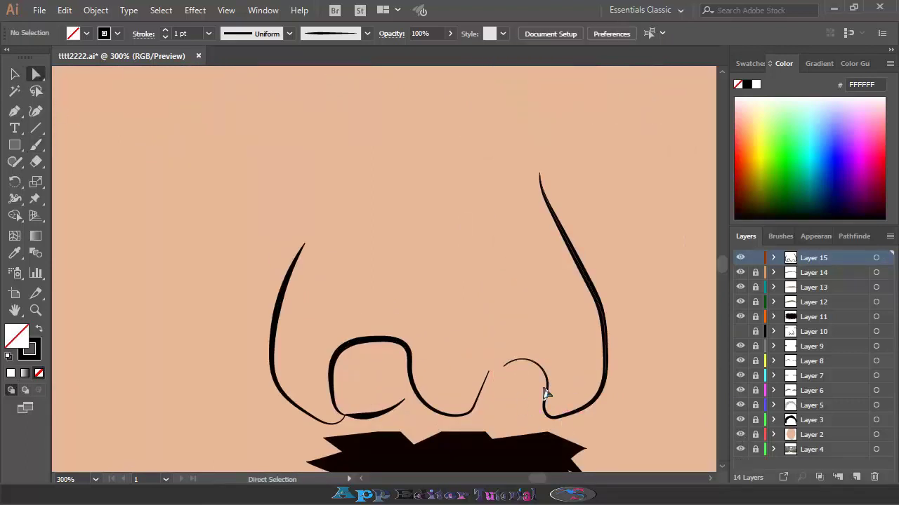
{"action": "left_click_drag", "start_coordinate": [504, 366], "coordinate": [489, 368]}
{"action": "left_click_drag", "start_coordinate": [404, 401], "coordinate": [409, 398]}
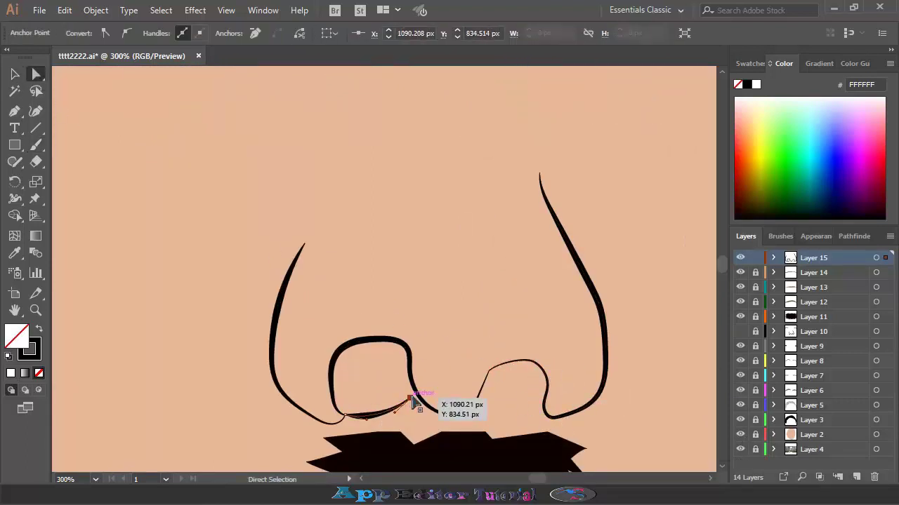
{"action": "key", "text": "b"}
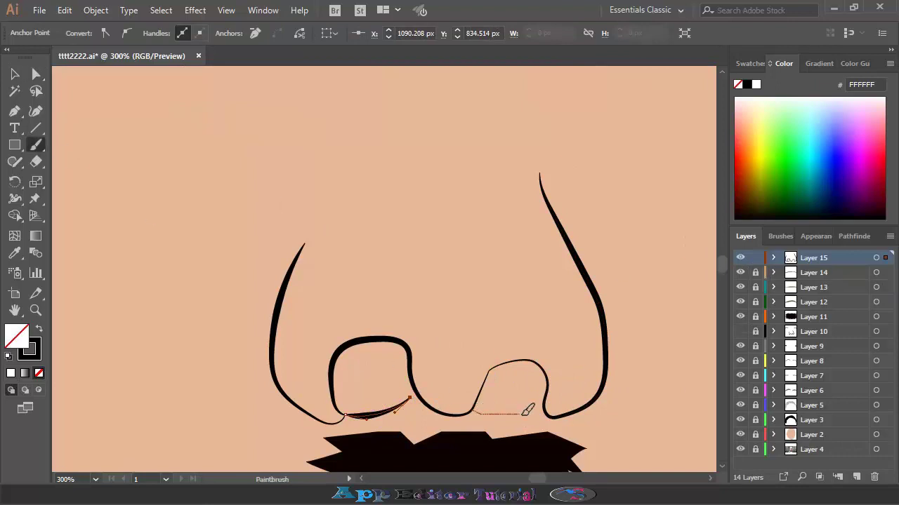
{"action": "left_click_drag", "start_coordinate": [527, 412], "coordinate": [545, 414]}
{"action": "left_click_drag", "start_coordinate": [524, 362], "coordinate": [474, 411]}
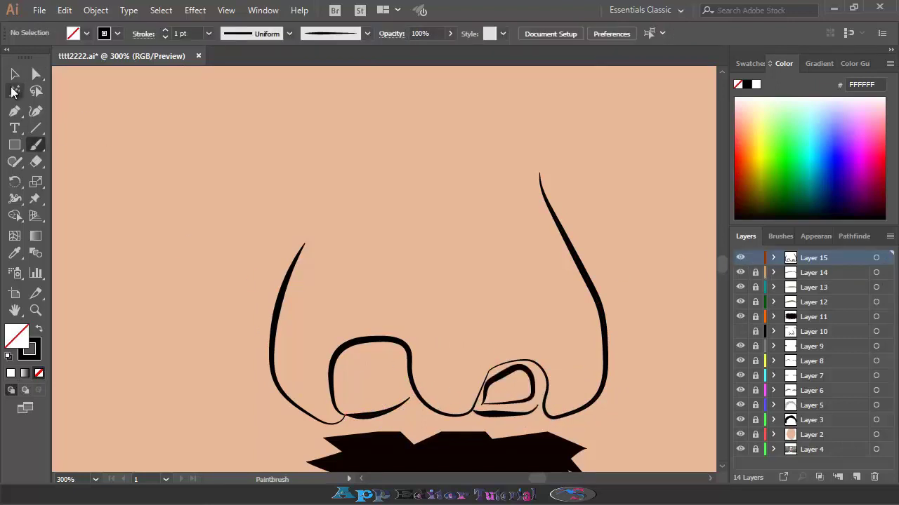
- Fill the right nostril outline solid black from the Fill swatch
{"action": "left_click", "coordinate": [14, 74]}
{"action": "left_click", "coordinate": [87, 33]}
{"action": "left_click", "coordinate": [40, 59]}
{"action": "key", "text": "b"}
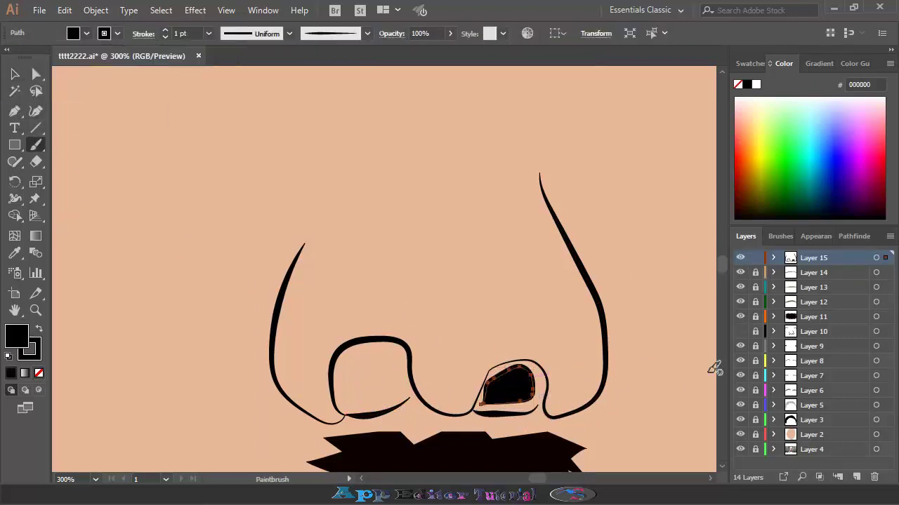
{"action": "left_click", "coordinate": [739, 435]}
- Select the left nostril shape and check its Fill colour choices
{"action": "key", "text": "ctrl+shift+a"}
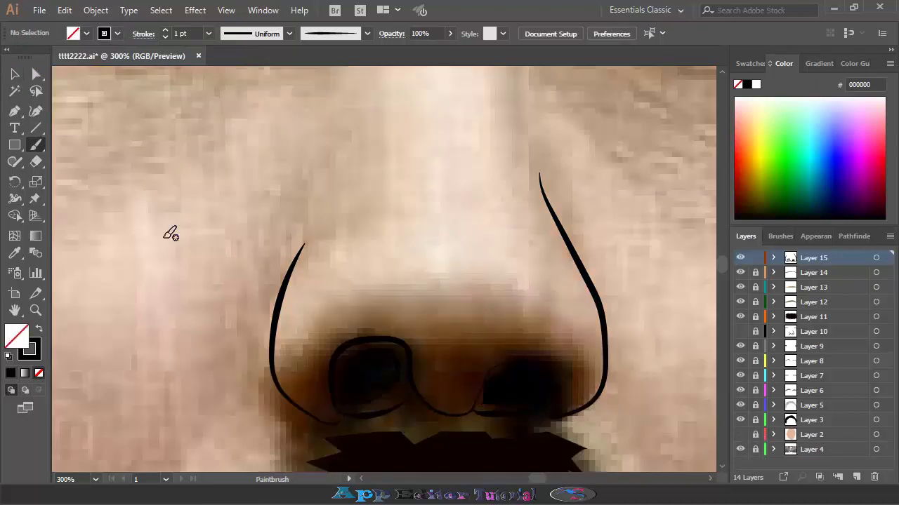
{"action": "key", "text": "v"}
{"action": "left_click", "coordinate": [387, 395]}
{"action": "left_click", "coordinate": [86, 33]}
{"action": "key", "text": "Escape"}
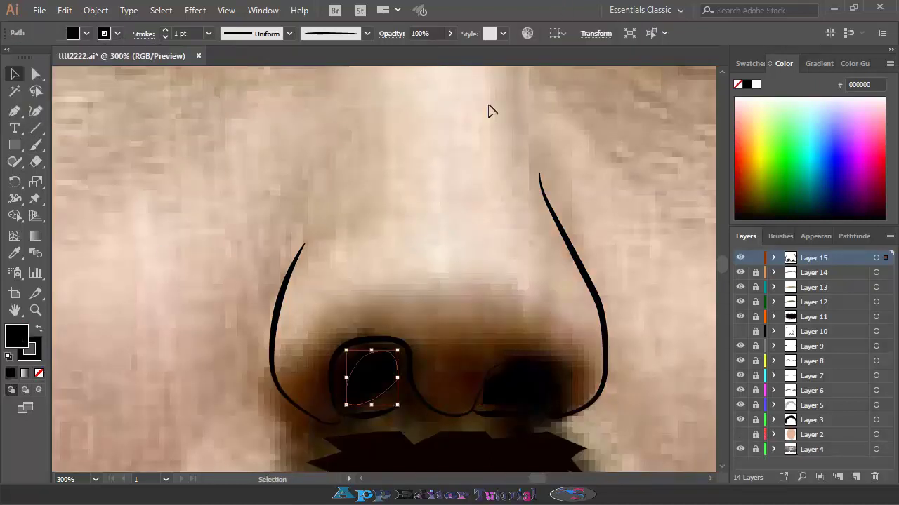
{"action": "left_click", "coordinate": [492, 382]}
- Fill the selected nostril shape with black from the Fill swatch
{"action": "key", "text": "ctrl+shift+a"}
{"action": "key", "text": "b"}
{"action": "key", "text": "slash"}
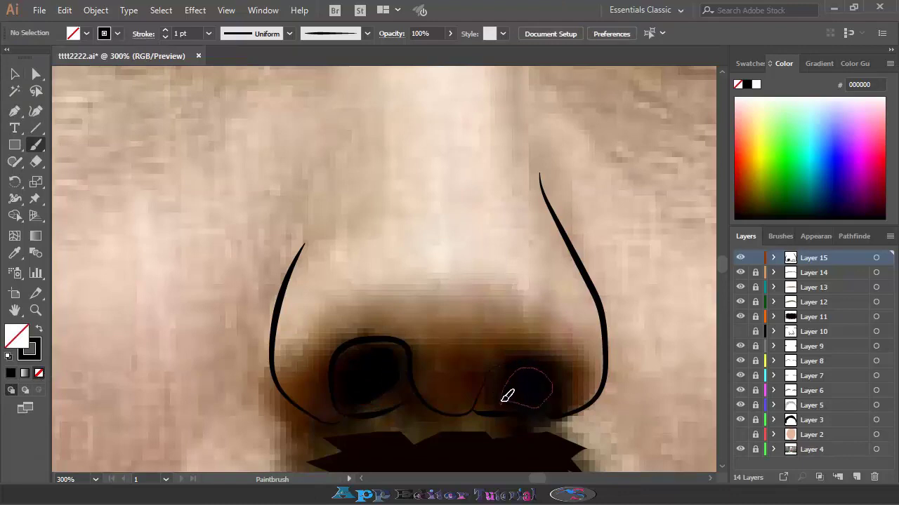
{"action": "left_click", "coordinate": [14, 74]}
{"action": "left_click", "coordinate": [87, 33]}
{"action": "left_click", "coordinate": [35, 56]}
{"action": "key", "text": "Escape"}
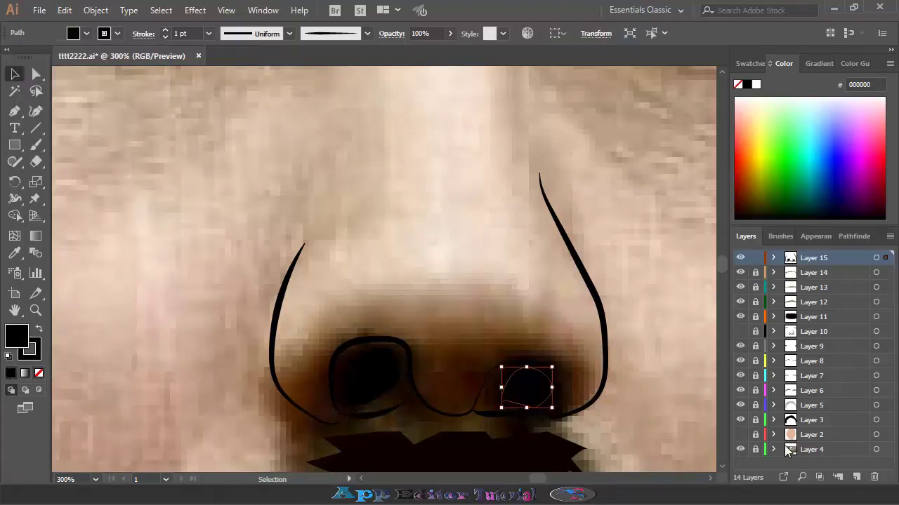
- Show the flat skin again and shift the black right nostril slightly left
{"action": "left_click", "coordinate": [740, 434]}
{"action": "left_click_drag", "start_coordinate": [529, 391], "coordinate": [517, 391]}
{"action": "key", "text": "ctrl+minus"}
{"action": "key", "text": "ctrl+minus"}
{"action": "key", "text": "ctrl+minus"}
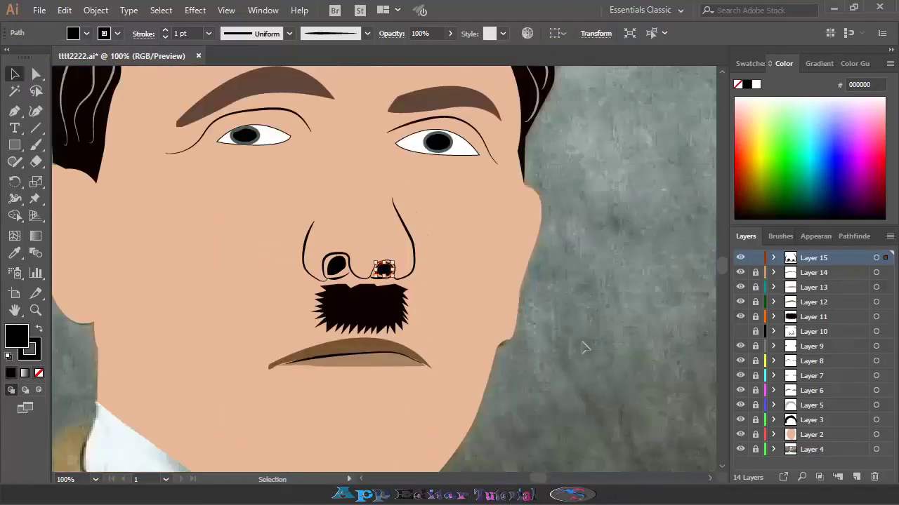
{"action": "key", "text": "ctrl+shift+a"}
{"action": "key", "text": "ctrl+minus"}
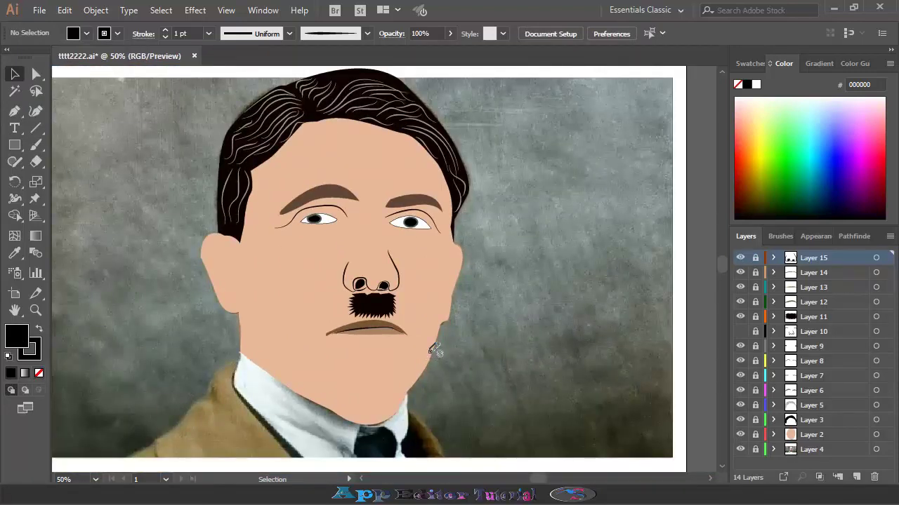
{"action": "key", "text": "ctrl+plus"}
{"action": "scroll", "coordinate": [457, 351], "scroll_direction": "down", "scroll_amount": 3}
- Reshape the nose outline's right and left anchors with Direct Selection
{"action": "key", "text": "a"}
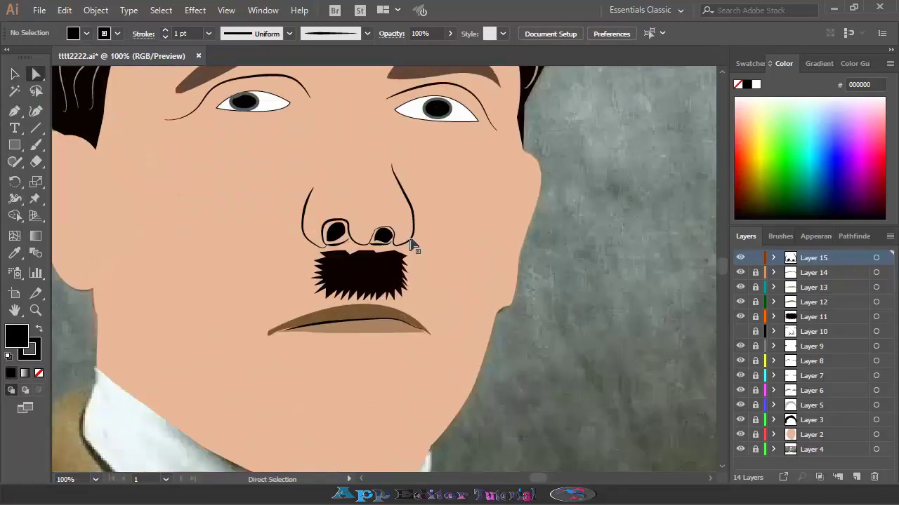
{"action": "left_click_drag", "start_coordinate": [412, 244], "coordinate": [421, 225]}
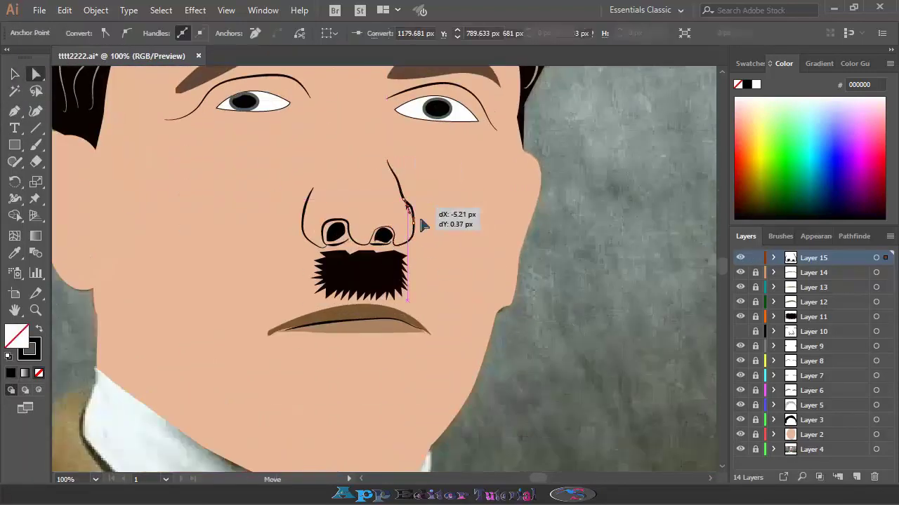
{"action": "left_click", "coordinate": [320, 246]}
{"action": "key", "text": "ctrl+shift+a"}
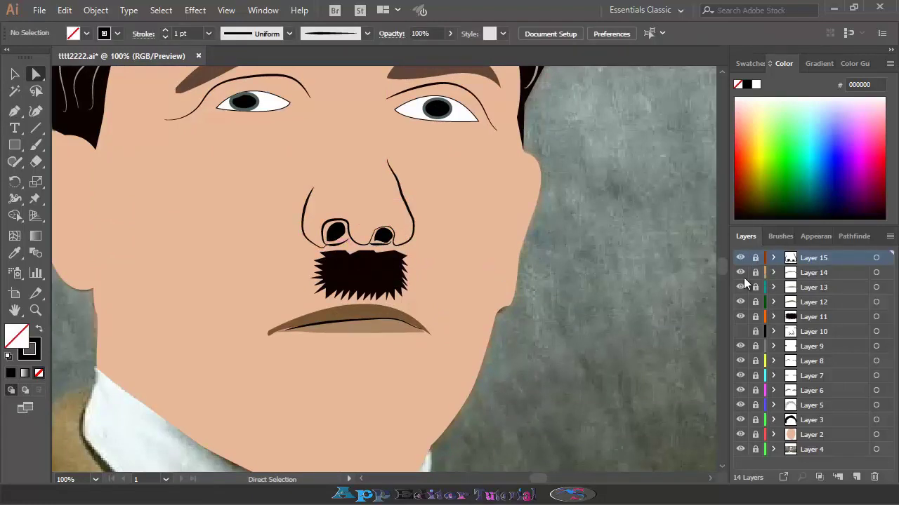
{"action": "scroll", "coordinate": [702, 316], "scroll_direction": "up", "scroll_amount": 3}
- On a new layer, pen-trace the collar outline from its left edge around the chin
{"action": "scroll", "coordinate": [702, 328], "scroll_direction": "down", "scroll_amount": 8}
{"action": "key", "text": "ctrl+l"}
{"action": "left_click", "coordinate": [14, 112]}
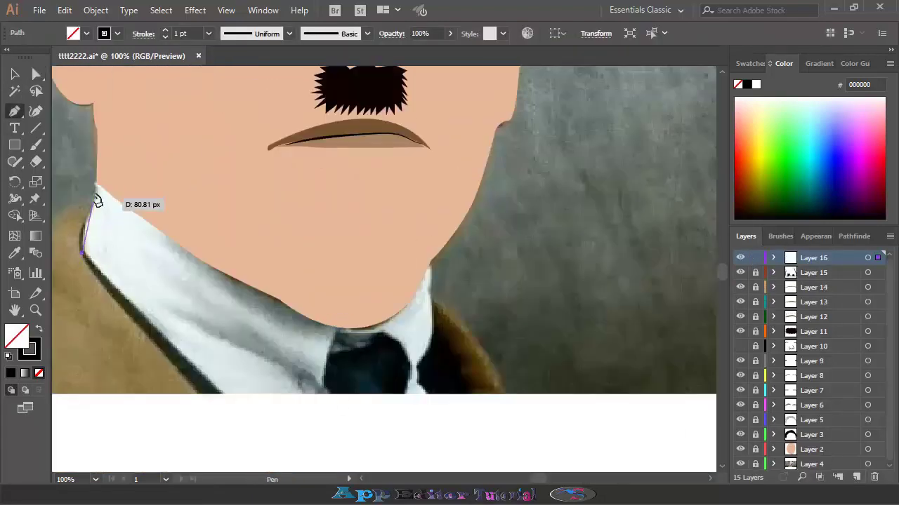
{"action": "left_click", "coordinate": [98, 186]}
{"action": "left_click", "coordinate": [244, 283]}
{"action": "left_click", "coordinate": [279, 296]}
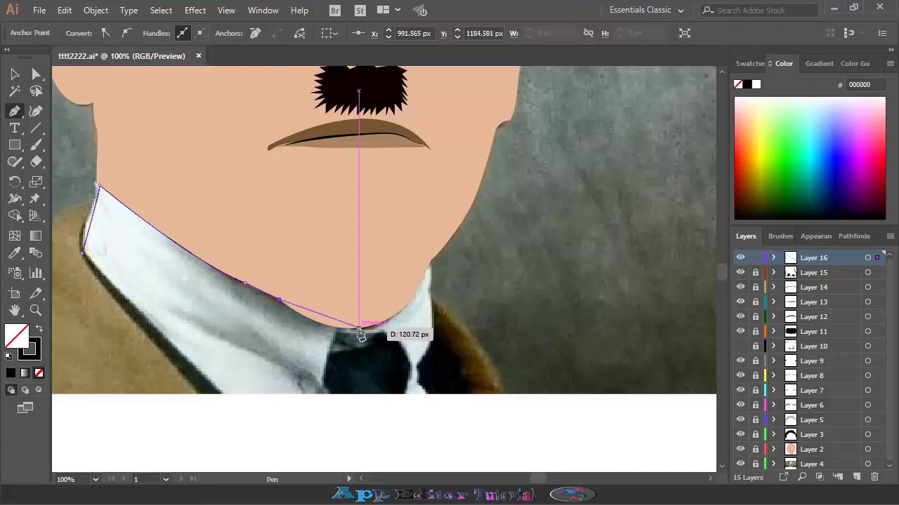
{"action": "mouse_move", "coordinate": [358, 327]}
{"action": "left_mouse_down"}
{"action": "mouse_move", "coordinate": [381, 328]}
{"action": "mouse_move", "coordinate": [414, 290]}
{"action": "left_mouse_up"}
{"action": "left_click", "coordinate": [429, 267]}
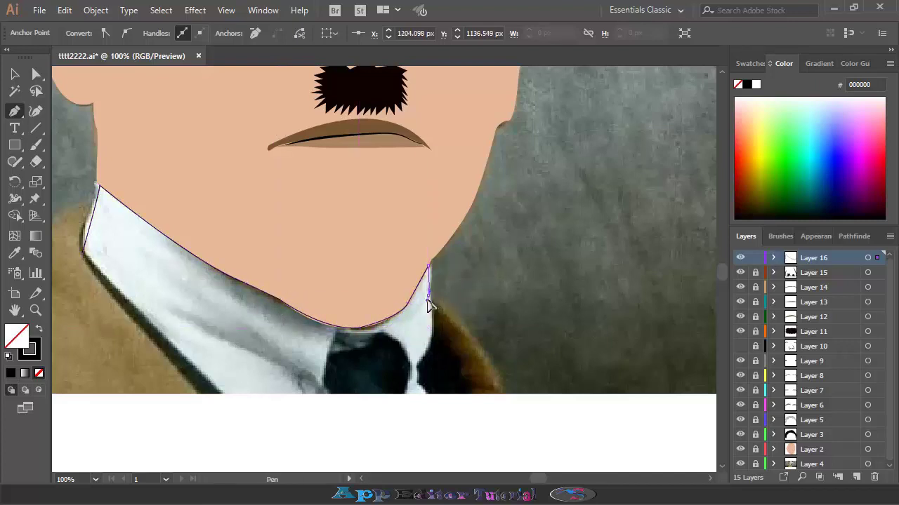
{"action": "left_click", "coordinate": [419, 389]}
{"action": "left_click", "coordinate": [322, 394]}
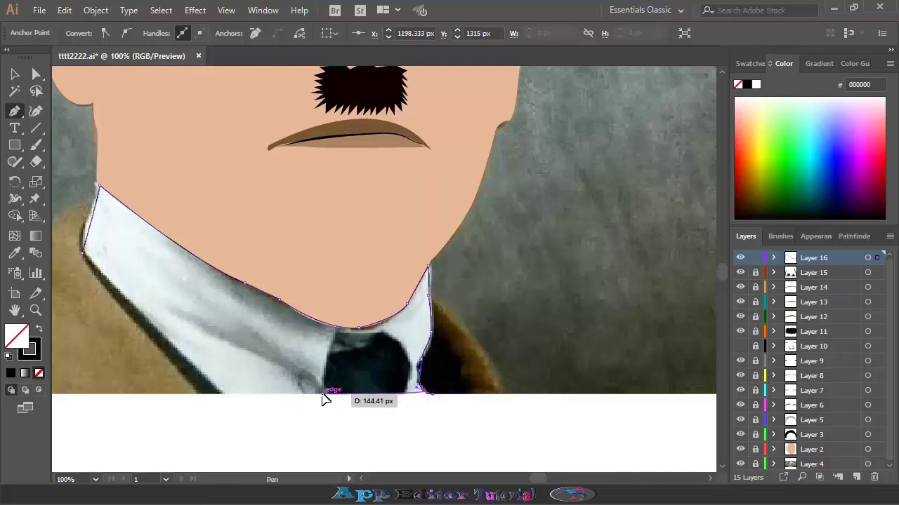
{"action": "left_click", "coordinate": [335, 348]}
- Finish the collar outline around the tie, close it, and fill it pale E2EDEB
{"action": "left_click", "coordinate": [406, 351]}
{"action": "left_click", "coordinate": [406, 390]}
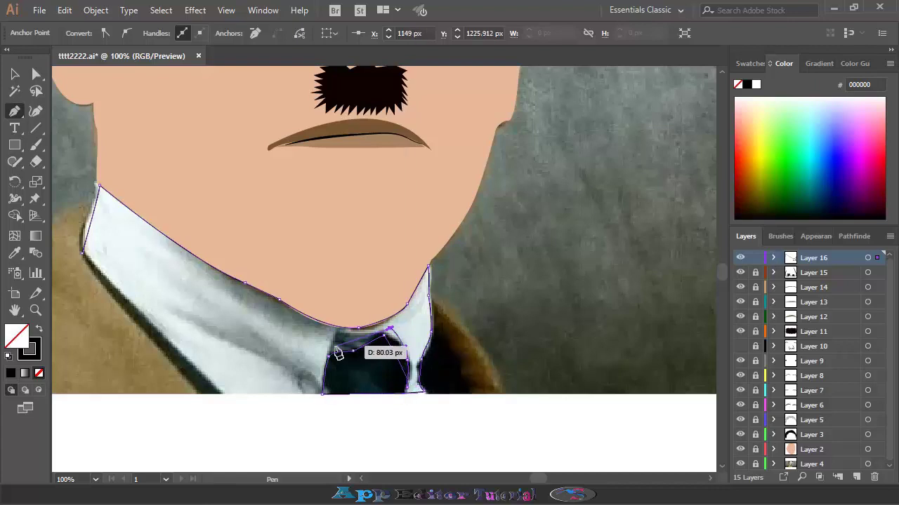
{"action": "left_click", "coordinate": [315, 394]}
{"action": "left_click", "coordinate": [223, 394]}
{"action": "left_click", "coordinate": [184, 354]}
{"action": "left_click", "coordinate": [82, 253]}
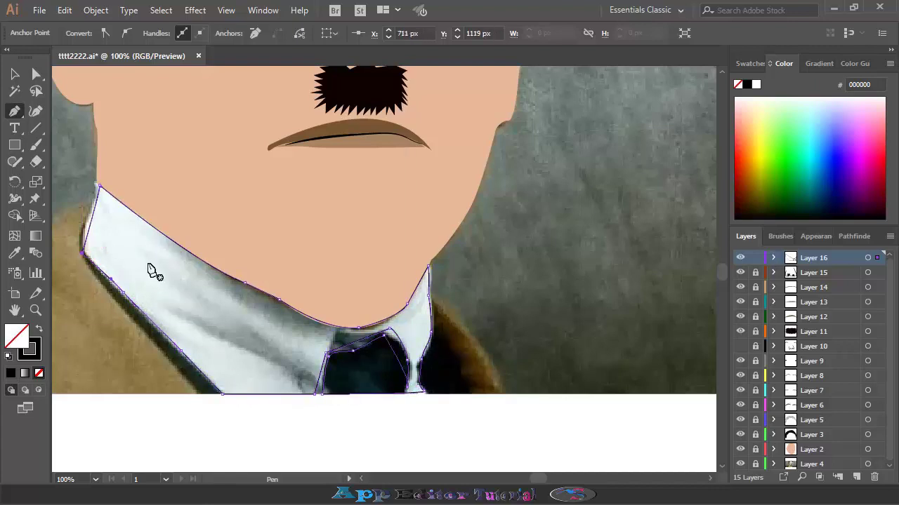
{"action": "key", "text": "i"}
{"action": "left_click", "coordinate": [160, 251]}
{"action": "key", "text": "ctrl+shift+a"}
- Pen-draw the tie outline and fill it black sampled from the photo
{"action": "key", "text": "p"}
{"action": "key", "text": "shift+x"}
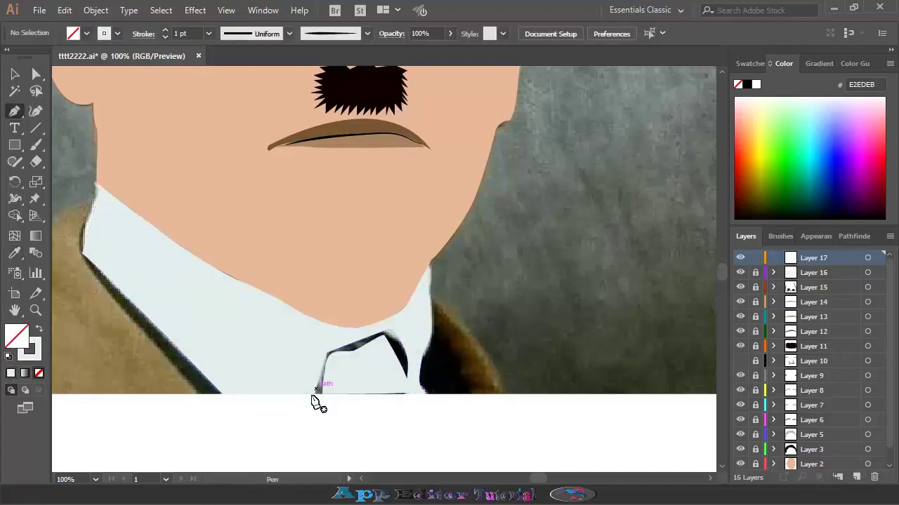
{"action": "left_click", "coordinate": [311, 391]}
{"action": "left_click", "coordinate": [740, 272]}
{"action": "left_click", "coordinate": [325, 358]}
{"action": "left_click", "coordinate": [364, 348]}
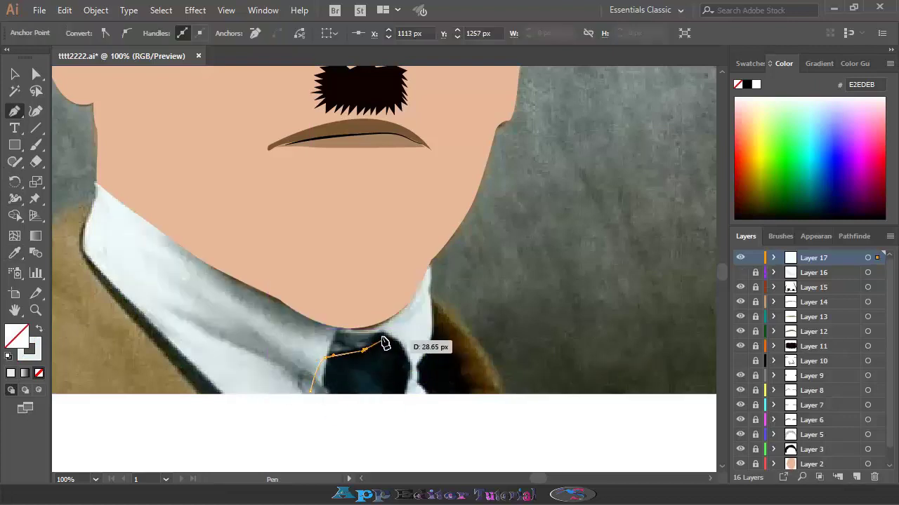
{"action": "left_click", "coordinate": [406, 393]}
{"action": "left_click", "coordinate": [311, 391]}
{"action": "left_click", "coordinate": [15, 253]}
{"action": "left_click", "coordinate": [360, 91]}
{"action": "left_click", "coordinate": [740, 272]}
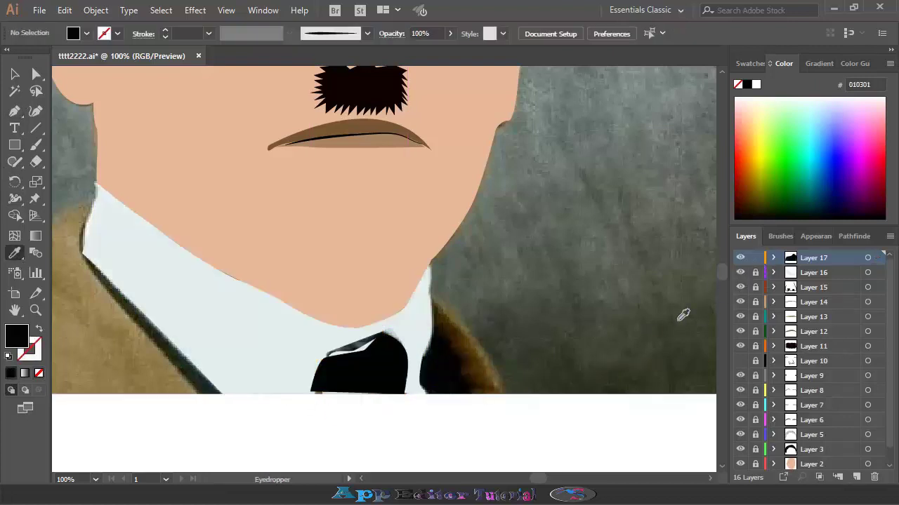
- Widen the tie's right edge and bottom corner with Direct Selection
{"action": "key", "text": "v"}
{"action": "left_click", "coordinate": [363, 381]}
{"action": "key", "text": "a"}
{"action": "left_click", "coordinate": [335, 360]}
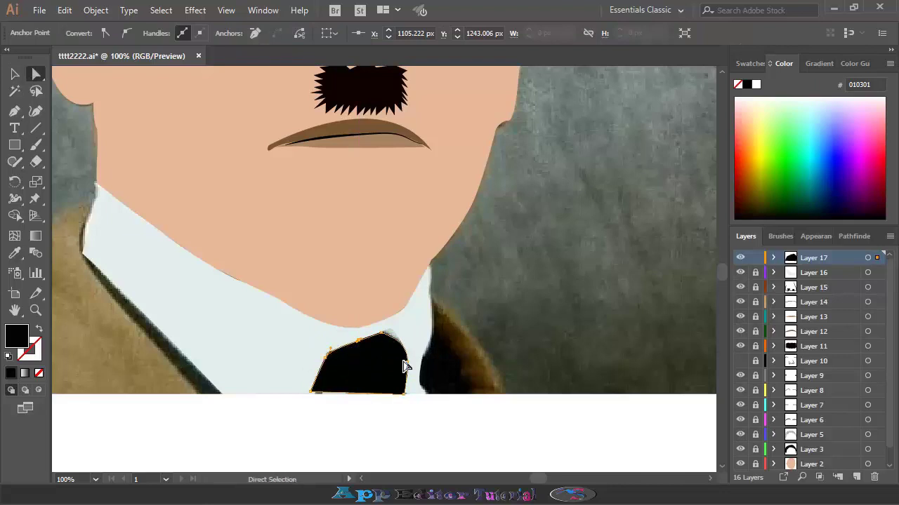
{"action": "left_click_drag", "start_coordinate": [405, 393], "coordinate": [410, 393]}
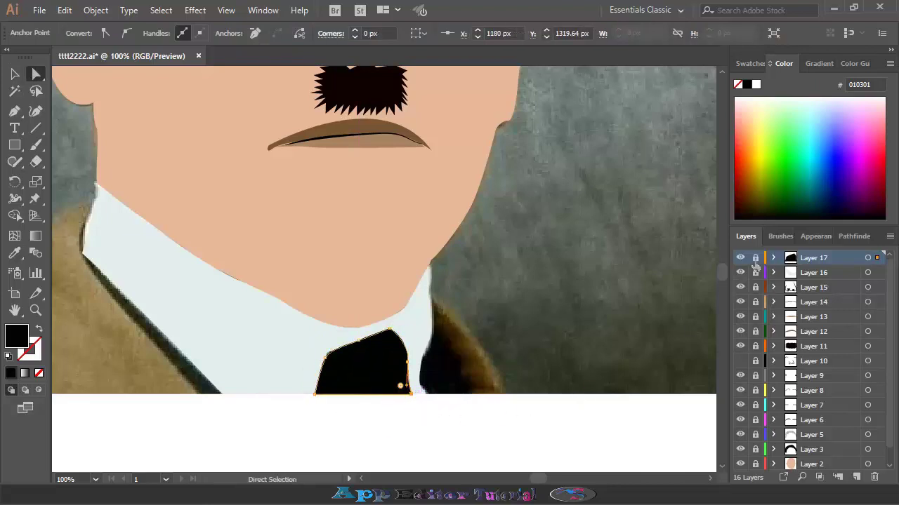
- On a new layer, outline the dark shadow shape right of the tie
{"action": "left_click", "coordinate": [838, 477]}
{"action": "key", "text": "p"}
{"action": "left_click", "coordinate": [431, 300]}
{"action": "left_click", "coordinate": [430, 393]}
{"action": "left_click", "coordinate": [468, 391]}
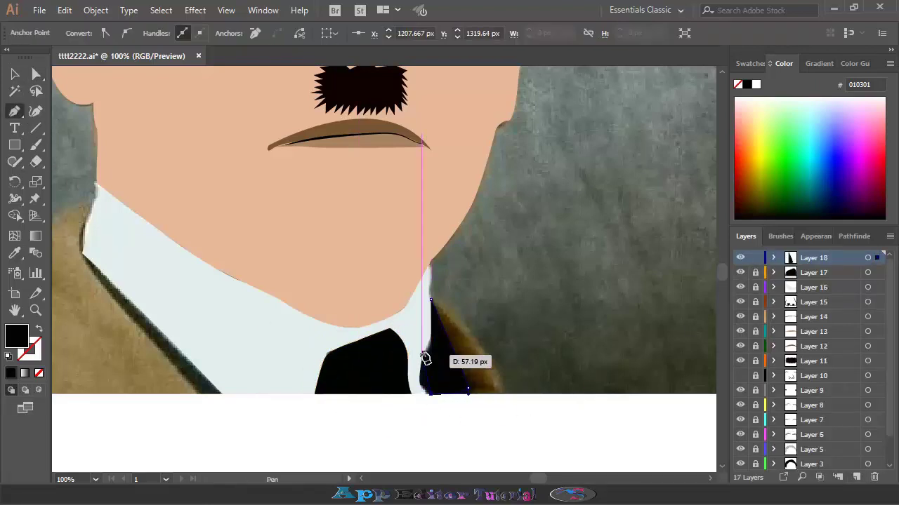
{"action": "left_click", "coordinate": [430, 299]}
- Draw the lapel triangle below the right jaw and fill it jacket brown
{"action": "left_click", "coordinate": [503, 384]}
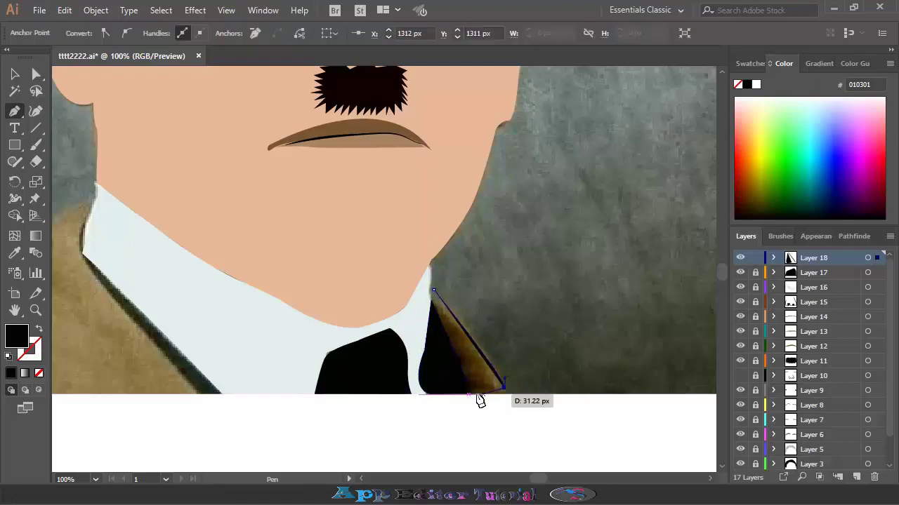
{"action": "left_click", "coordinate": [474, 394]}
{"action": "left_click", "coordinate": [433, 290]}
{"action": "key", "text": "i"}
{"action": "left_click", "coordinate": [425, 397]}
{"action": "key", "text": "a"}
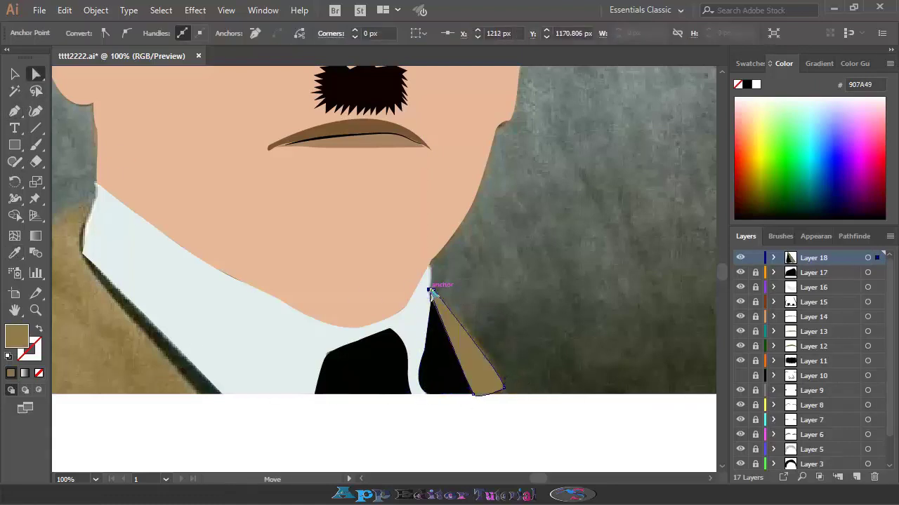
{"action": "left_click", "coordinate": [501, 391]}
{"action": "scroll", "coordinate": [368, 357], "scroll_direction": "left", "scroll_amount": 5}
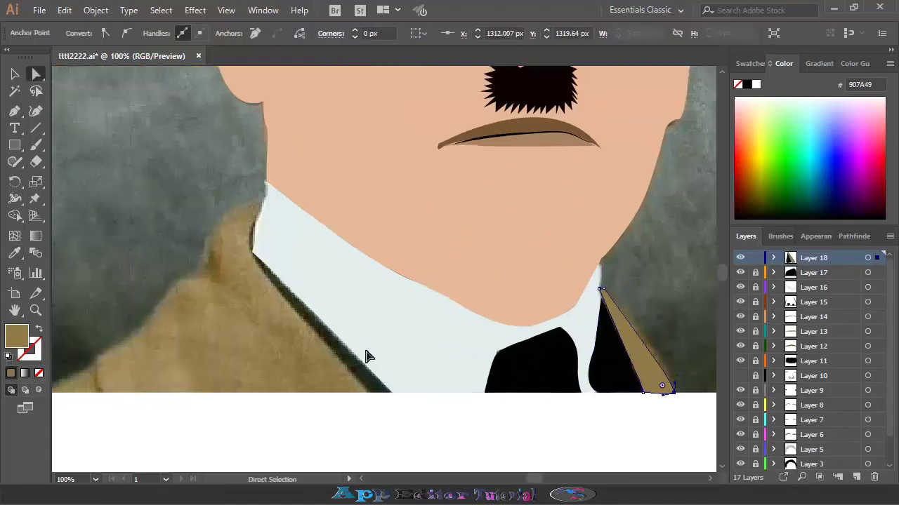
- On a new layer, trace the left collar edge strip and colour it grey
{"action": "left_click", "coordinate": [15, 111]}
{"action": "key", "text": "ctrl+shift+a"}
{"action": "key", "text": "ctrl+l"}
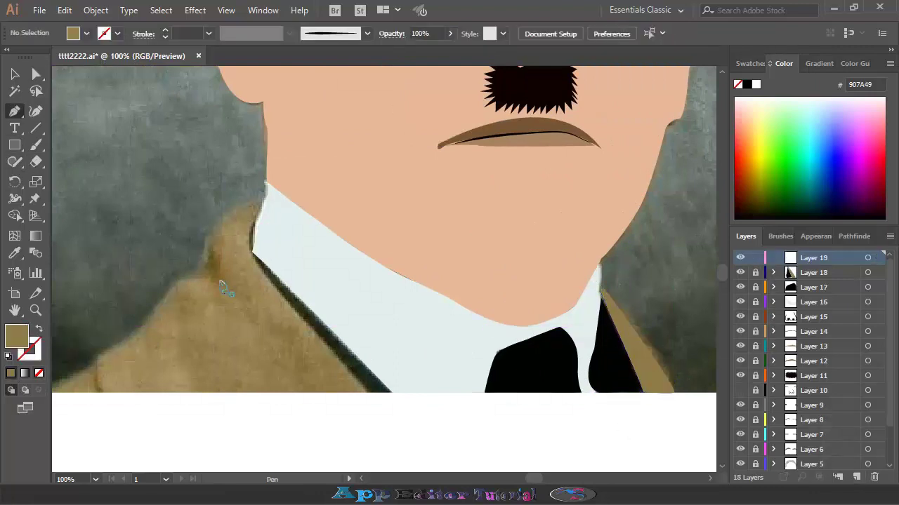
{"action": "left_click", "coordinate": [254, 226]}
{"action": "left_click", "coordinate": [394, 394]}
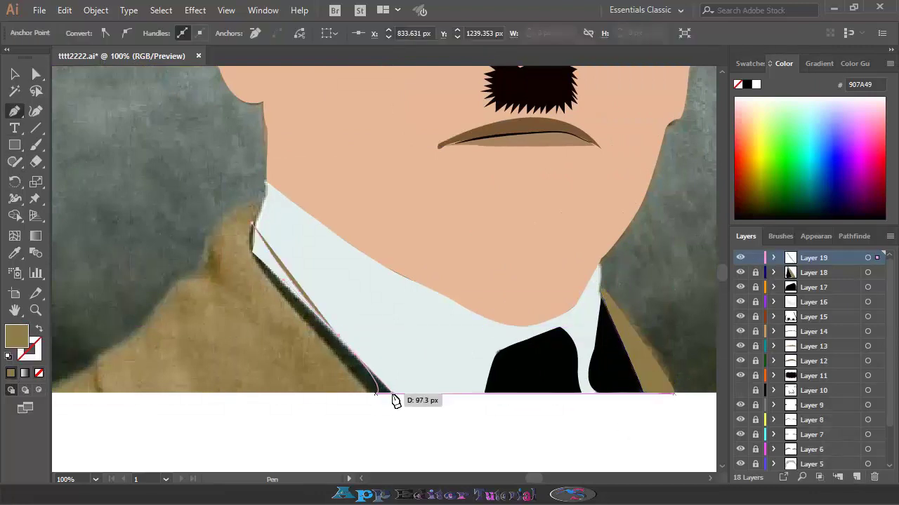
{"action": "left_click", "coordinate": [254, 227]}
{"action": "key", "text": "i"}
{"action": "left_click", "coordinate": [104, 267]}
{"action": "scroll", "coordinate": [351, 246], "scroll_direction": "left", "scroll_amount": 5}
- Pen-trace the jacket outline and fill it with the photo's tan 988253 brown
{"action": "key", "text": "ctrl+shift+a"}
{"action": "key", "text": "p"}
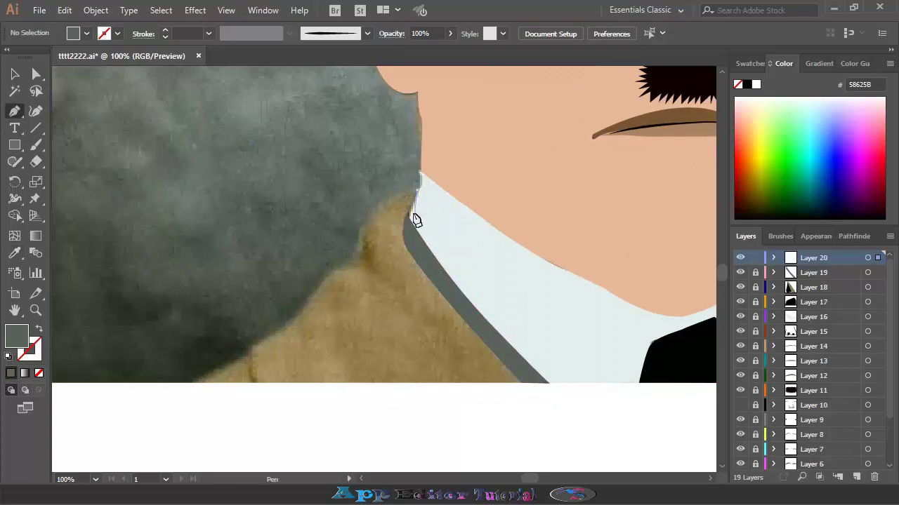
{"action": "left_click_drag", "start_coordinate": [413, 215], "coordinate": [421, 279]}
{"action": "left_click", "coordinate": [507, 368]}
{"action": "left_click", "coordinate": [521, 383]}
{"action": "left_click", "coordinate": [195, 382]}
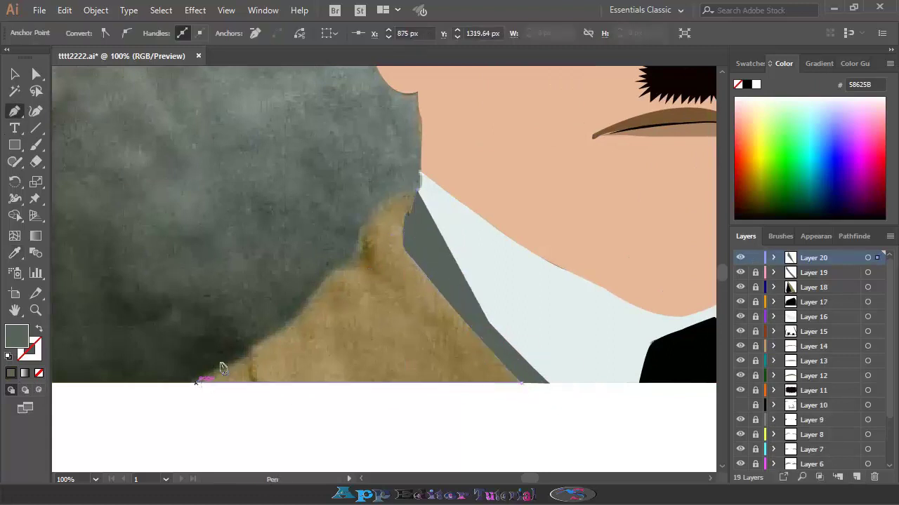
{"action": "left_click", "coordinate": [233, 362]}
{"action": "left_click_drag", "start_coordinate": [277, 335], "coordinate": [298, 318]}
{"action": "left_click", "coordinate": [358, 266]}
{"action": "left_click", "coordinate": [370, 217]}
{"action": "left_click", "coordinate": [419, 173]}
- Hide the nose outline and flat skin layers and add a new layer for line details
{"action": "key", "text": "i"}
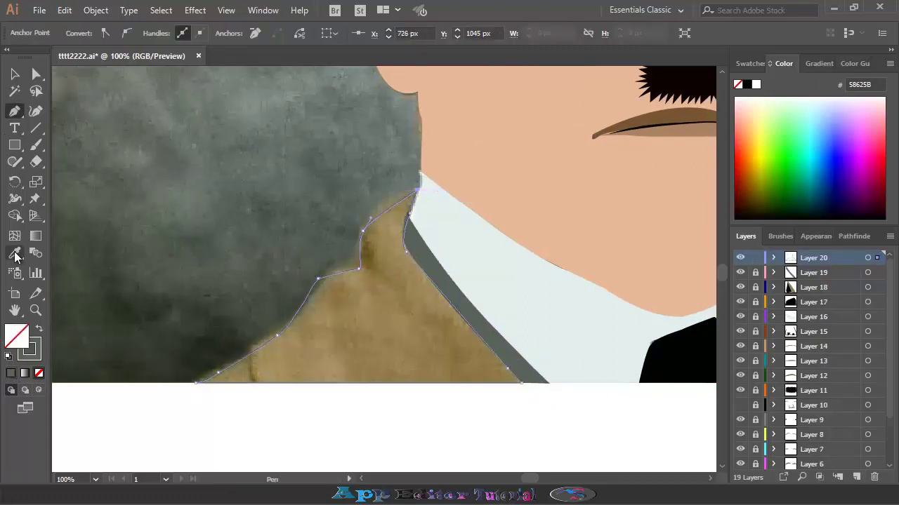
{"action": "left_click", "coordinate": [351, 361]}
{"action": "left_click_drag", "start_coordinate": [349, 366], "coordinate": [214, 377]}
{"action": "scroll", "coordinate": [482, 333], "scroll_direction": "down", "scroll_amount": 2}
{"action": "scroll", "coordinate": [476, 335], "scroll_direction": "down", "scroll_amount": 1}
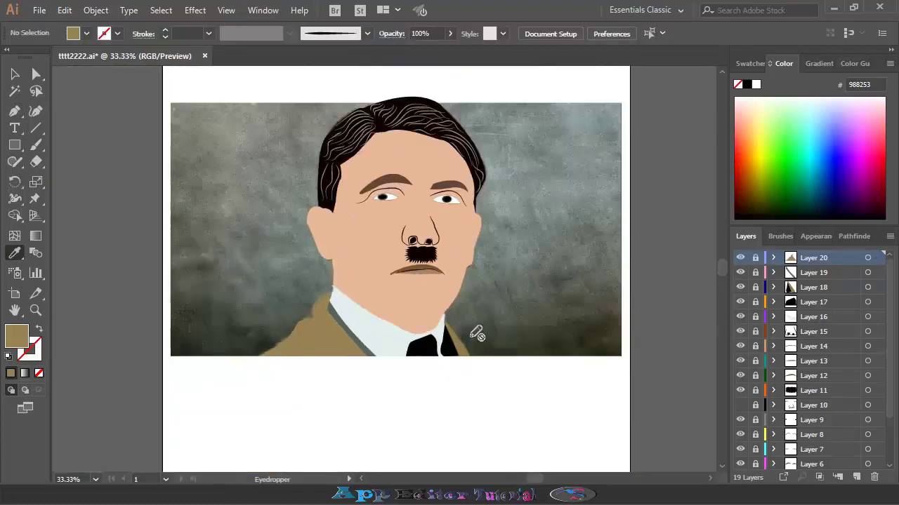
{"action": "key", "text": "ctrl+1"}
{"action": "scroll", "coordinate": [699, 317], "scroll_direction": "up", "scroll_amount": 2}
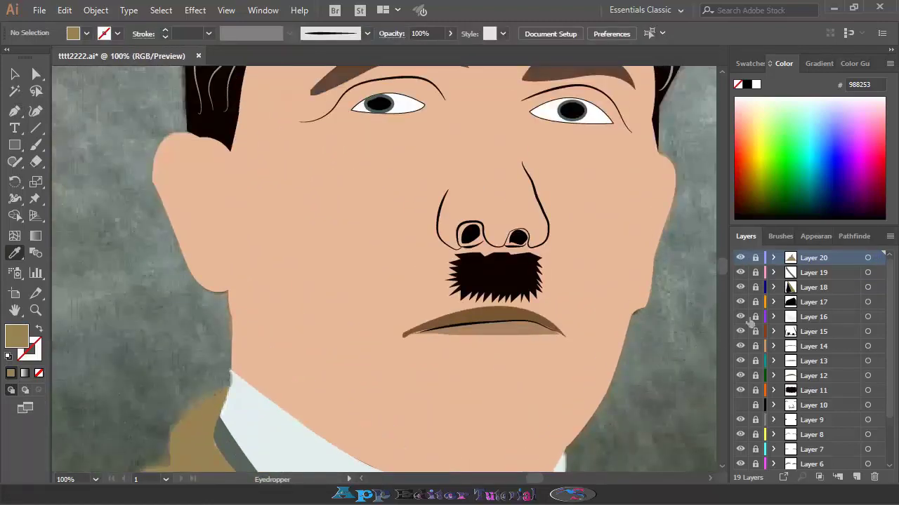
{"action": "left_click", "coordinate": [740, 332]}
{"action": "left_click", "coordinate": [856, 477]}
{"action": "left_click_drag", "start_coordinate": [416, 274], "coordinate": [363, 380]}
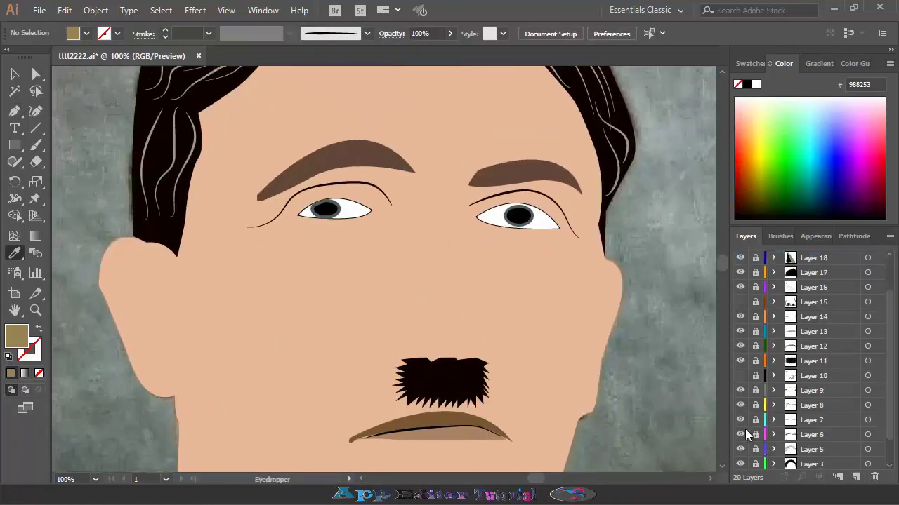
{"action": "left_click", "coordinate": [745, 429]}
{"action": "left_click", "coordinate": [36, 145]}
- Draw black Basic-brush lines along the collar edge and down the jaw to the chin
{"action": "left_click", "coordinate": [780, 235]}
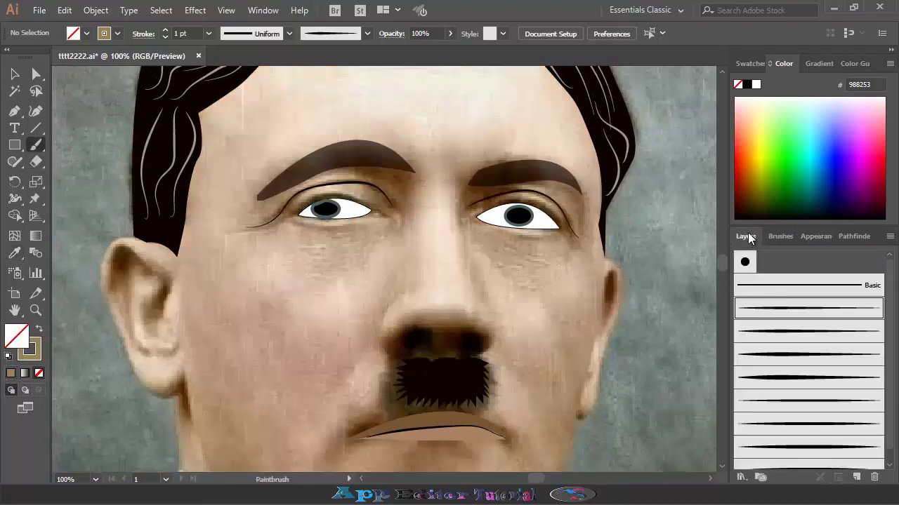
{"action": "left_click", "coordinate": [745, 236]}
{"action": "key", "text": "d"}
{"action": "scroll", "coordinate": [239, 323], "scroll_direction": "down", "scroll_amount": 5}
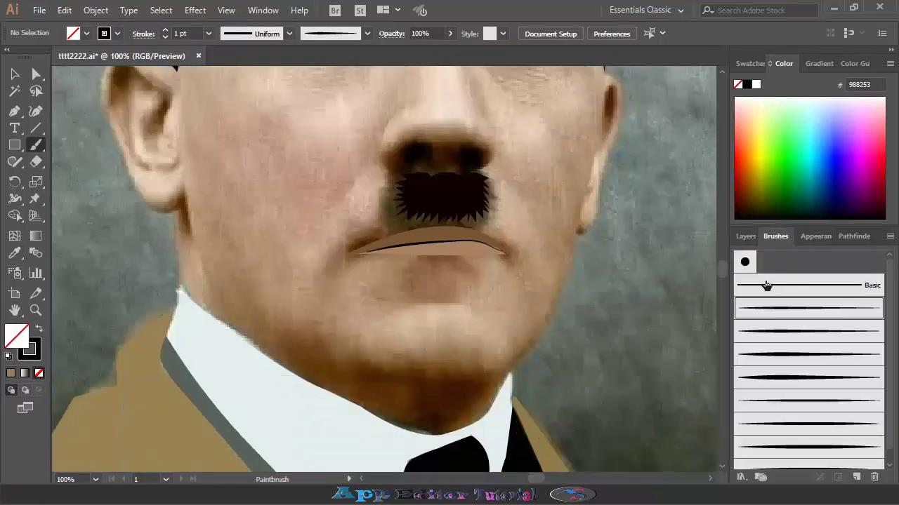
{"action": "left_click_drag", "start_coordinate": [179, 288], "coordinate": [210, 311]}
{"action": "left_click_drag", "start_coordinate": [375, 413], "coordinate": [508, 381]}
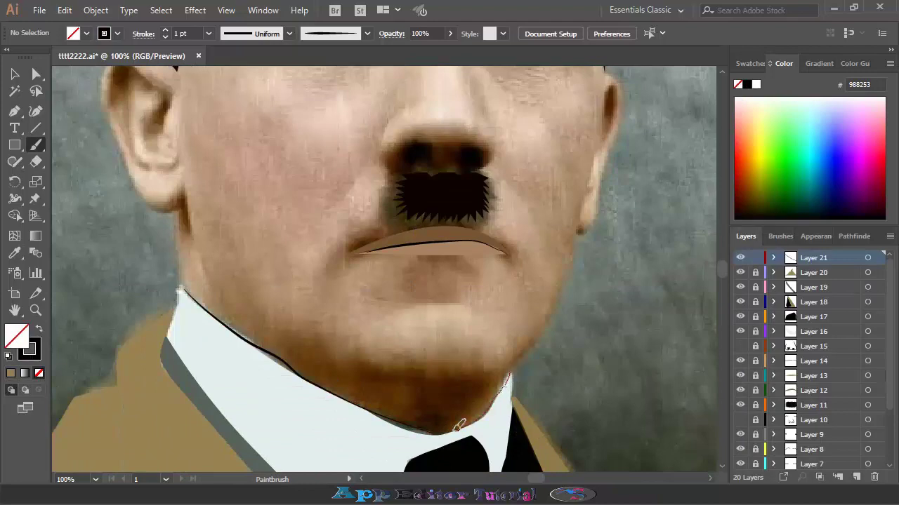
{"action": "scroll", "coordinate": [491, 354], "scroll_direction": "up", "scroll_amount": 6}
{"action": "scroll", "coordinate": [518, 345], "scroll_direction": "up", "scroll_amount": 2}
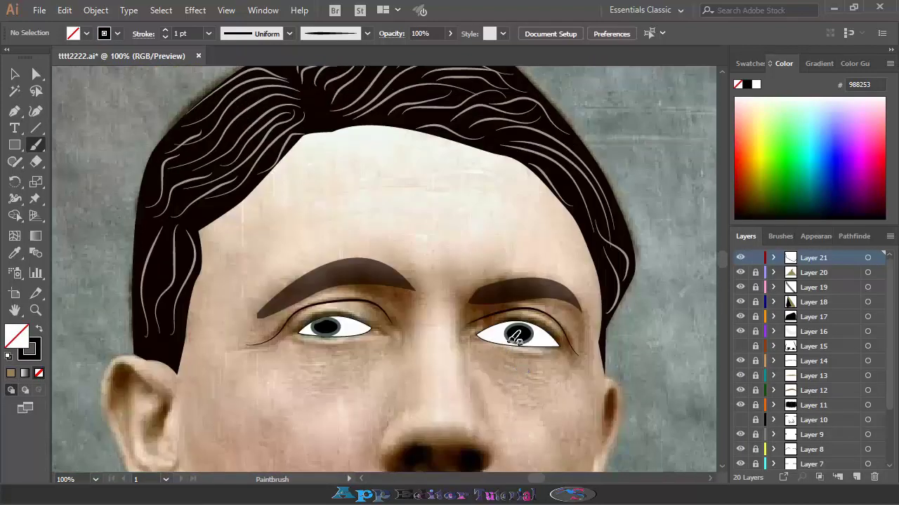
- Show the nose outline layer, delete Layer 15, and make Layer 21 the active layer
{"action": "left_click", "coordinate": [740, 419]}
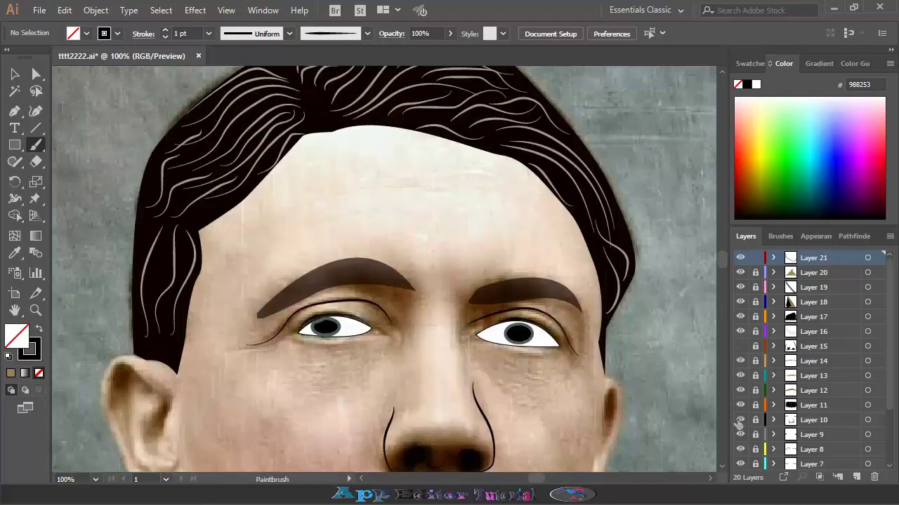
{"action": "scroll", "coordinate": [508, 380], "scroll_direction": "down", "scroll_amount": 2}
{"action": "scroll", "coordinate": [487, 356], "scroll_direction": "up", "scroll_amount": 1}
{"action": "scroll", "coordinate": [487, 357], "scroll_direction": "down", "scroll_amount": 1}
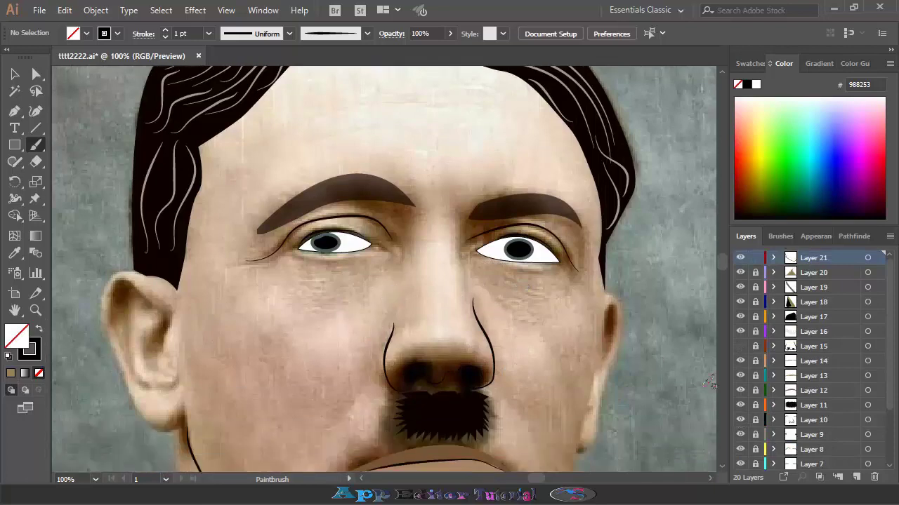
{"action": "left_click", "coordinate": [755, 346]}
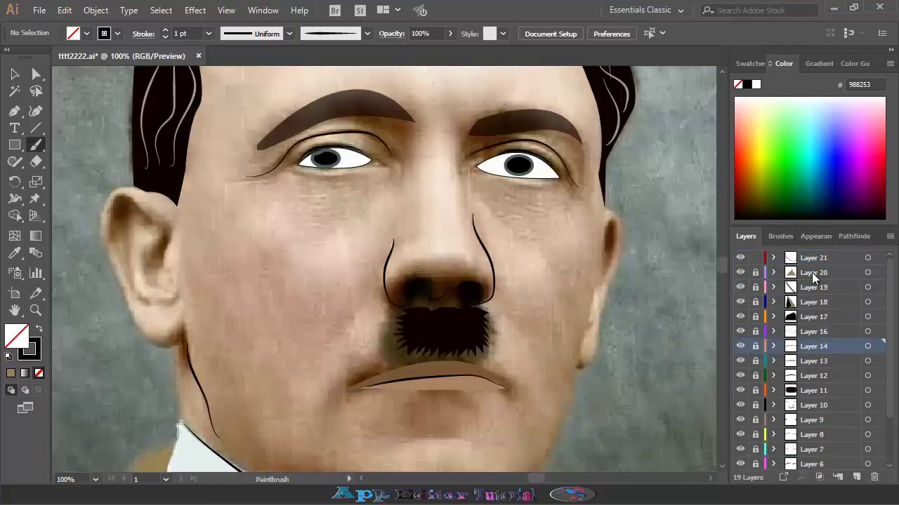
{"action": "left_click", "coordinate": [812, 257]}
{"action": "scroll", "coordinate": [290, 383], "scroll_direction": "down", "scroll_amount": 4}
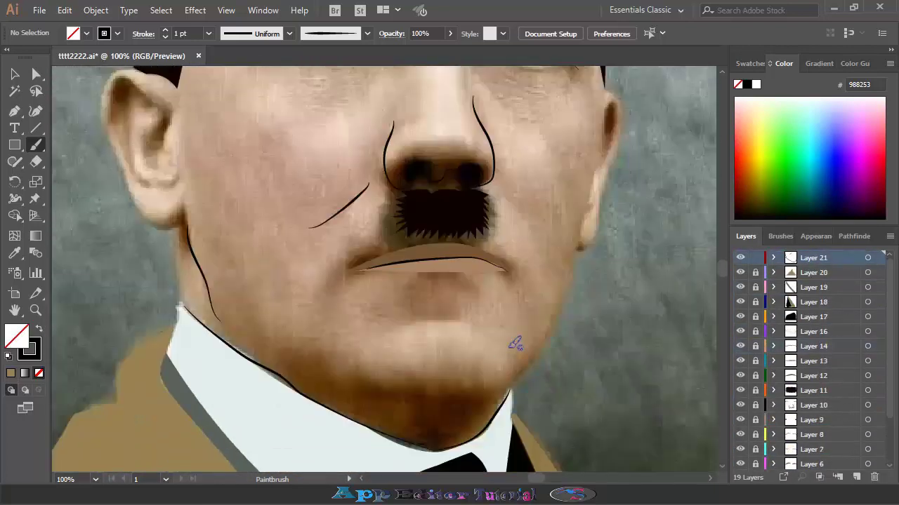
{"action": "scroll", "coordinate": [512, 342], "scroll_direction": "up", "scroll_amount": 3}
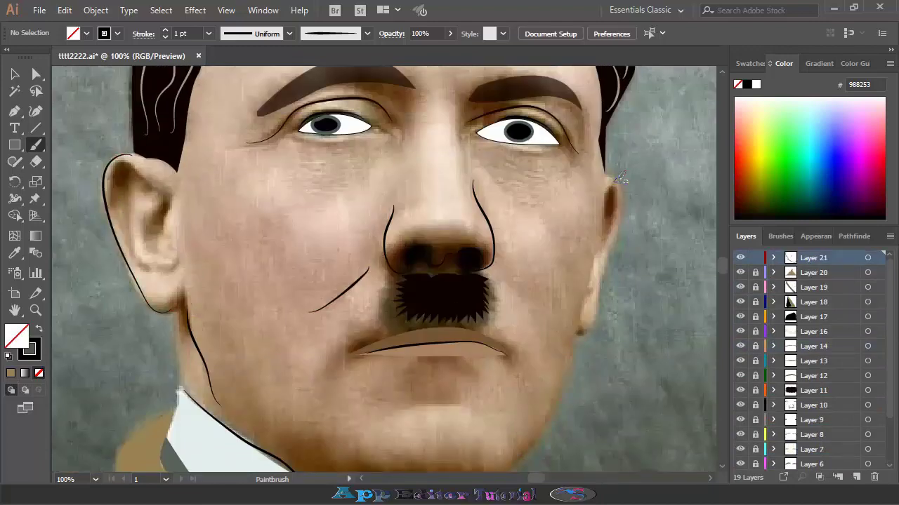
{"action": "scroll", "coordinate": [397, 337], "scroll_direction": "down", "scroll_amount": 1}
{"action": "scroll", "coordinate": [487, 335], "scroll_direction": "down", "scroll_amount": 2}
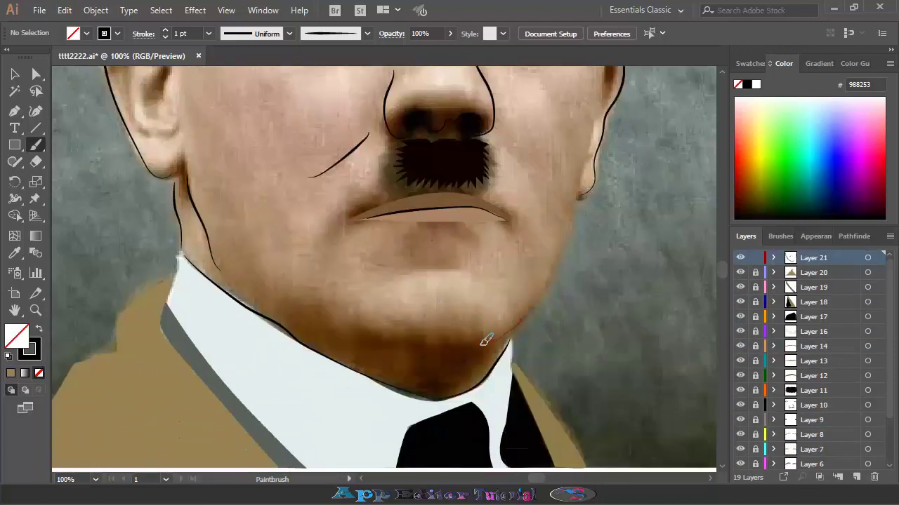
{"action": "scroll", "coordinate": [421, 323], "scroll_direction": "down", "scroll_amount": 3}
{"action": "scroll", "coordinate": [356, 311], "scroll_direction": "up", "scroll_amount": 3}
{"action": "scroll", "coordinate": [738, 422], "scroll_direction": "down", "scroll_amount": 2}
- Hide the photo and background to check flat colours, then hide the skin fill to reveal the photo
{"action": "left_click", "coordinate": [739, 457]}
{"action": "scroll", "coordinate": [491, 357], "scroll_direction": "up", "scroll_amount": 2}
{"action": "scroll", "coordinate": [492, 365], "scroll_direction": "up", "scroll_amount": 3}
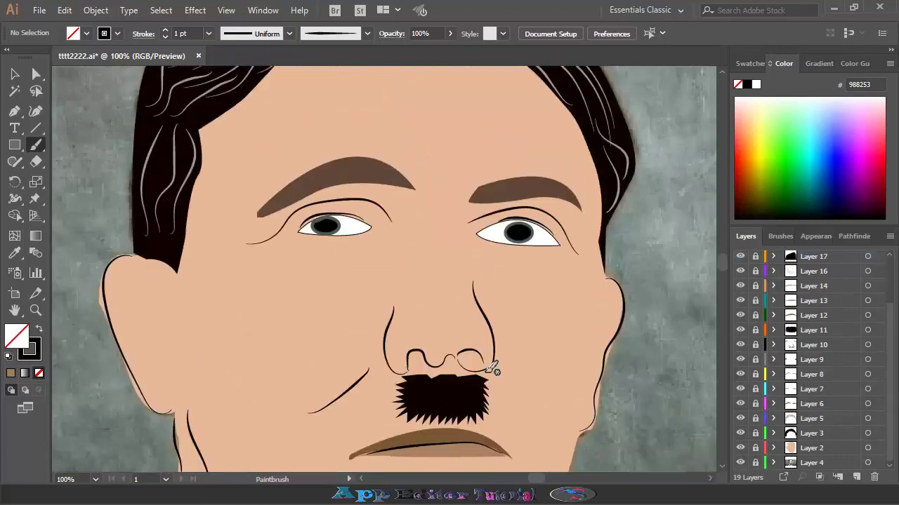
{"action": "scroll", "coordinate": [586, 288], "scroll_direction": "down", "scroll_amount": 2}
{"action": "scroll", "coordinate": [461, 238], "scroll_direction": "up", "scroll_amount": 3}
{"action": "key", "text": "ctrl+minus"}
{"action": "scroll", "coordinate": [421, 361], "scroll_direction": "down", "scroll_amount": 2}
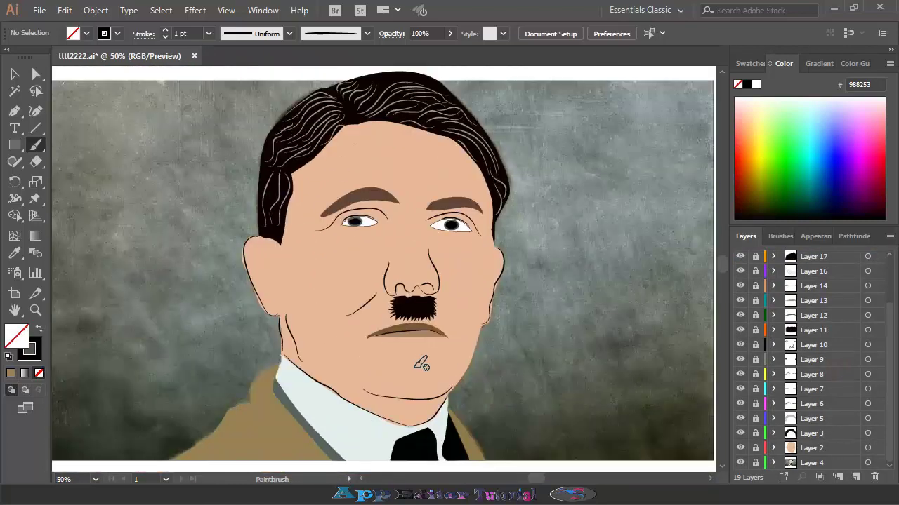
{"action": "left_click", "coordinate": [740, 459]}
{"action": "left_click", "coordinate": [740, 463]}
{"action": "key", "text": "ctrl+plus"}
{"action": "scroll", "coordinate": [281, 315], "scroll_direction": "down", "scroll_amount": 3}
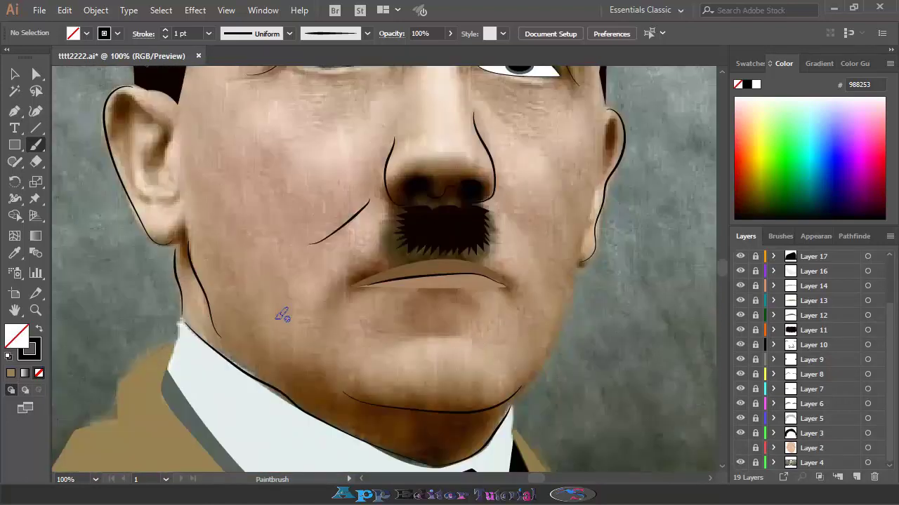
{"action": "scroll", "coordinate": [281, 315], "scroll_direction": "up", "scroll_amount": 2}
- Sample a dark brown from the artwork and return to the Paintbrush for ear shading
{"action": "key", "text": "i"}
{"action": "left_click", "coordinate": [116, 205]}
{"action": "key", "text": "b"}
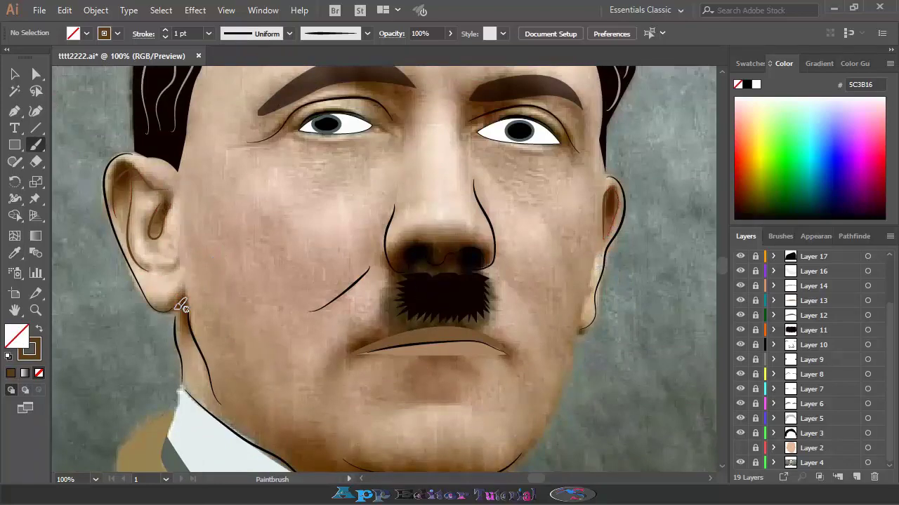
{"action": "scroll", "coordinate": [330, 281], "scroll_direction": "down", "scroll_amount": 3}
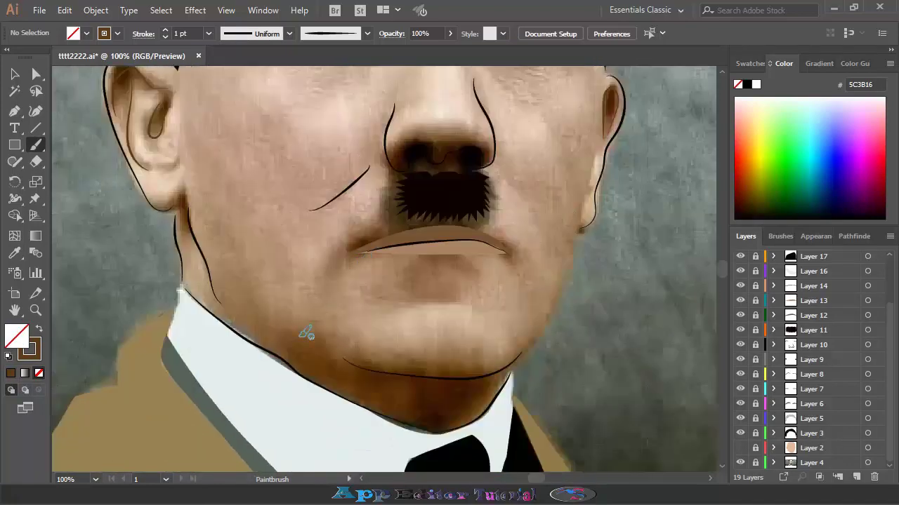
{"action": "scroll", "coordinate": [435, 302], "scroll_direction": "up", "scroll_amount": 8}
{"action": "scroll", "coordinate": [484, 274], "scroll_direction": "down", "scroll_amount": 2}
{"action": "scroll", "coordinate": [377, 269], "scroll_direction": "down", "scroll_amount": 2}
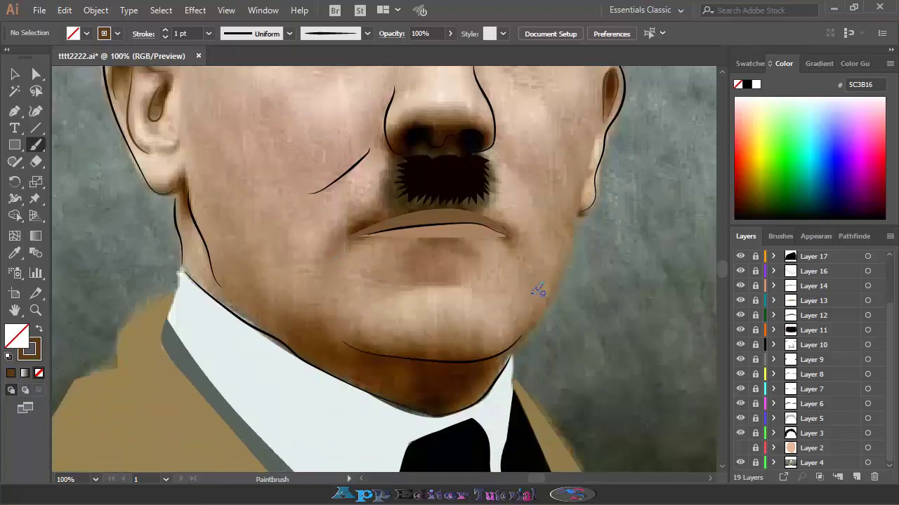
{"action": "scroll", "coordinate": [538, 291], "scroll_direction": "up", "scroll_amount": 5}
- Turn the inner-ear shading stroke into a fill and paint a brown stroke along the outer ear
{"action": "key", "text": "v"}
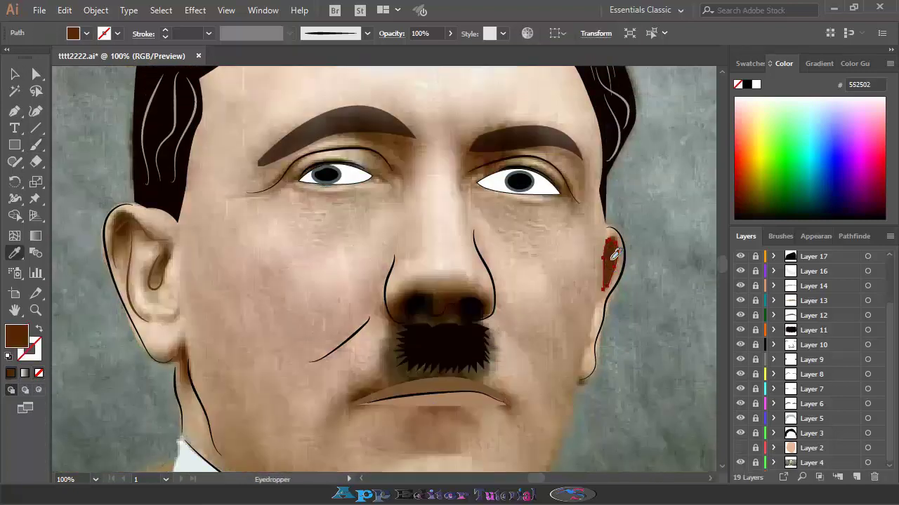
{"action": "left_click", "coordinate": [149, 288]}
{"action": "key", "text": "shift+x"}
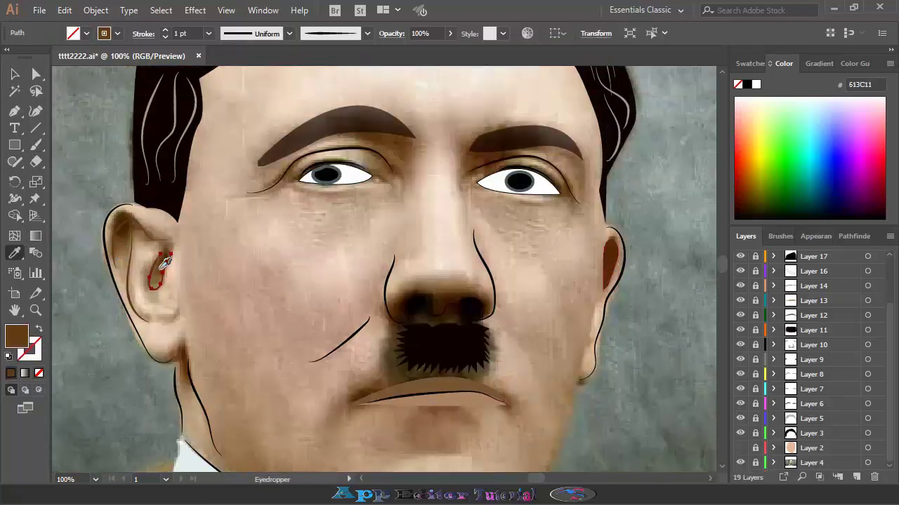
{"action": "key", "text": "b"}
{"action": "left_click_drag", "start_coordinate": [124, 261], "coordinate": [118, 219]}
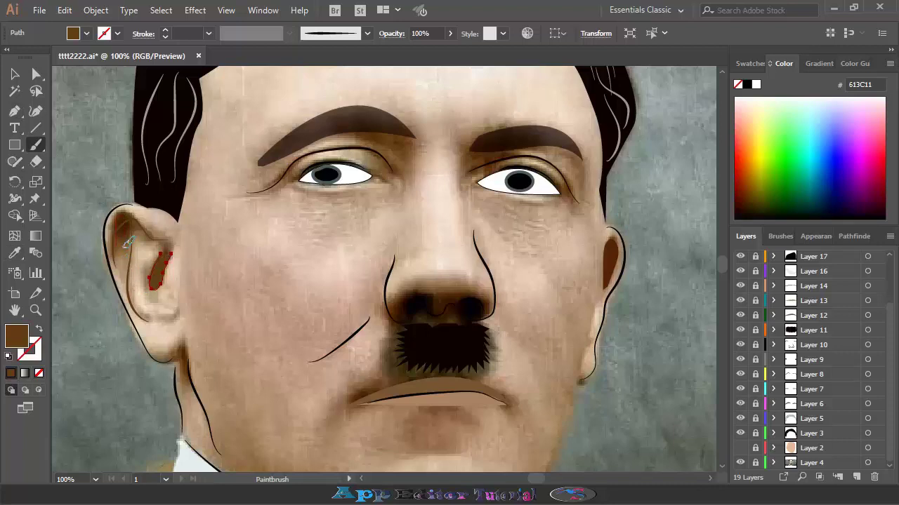
{"action": "key", "text": "i"}
{"action": "left_click", "coordinate": [212, 216]}
{"action": "scroll", "coordinate": [212, 216], "scroll_direction": "down", "scroll_amount": 2}
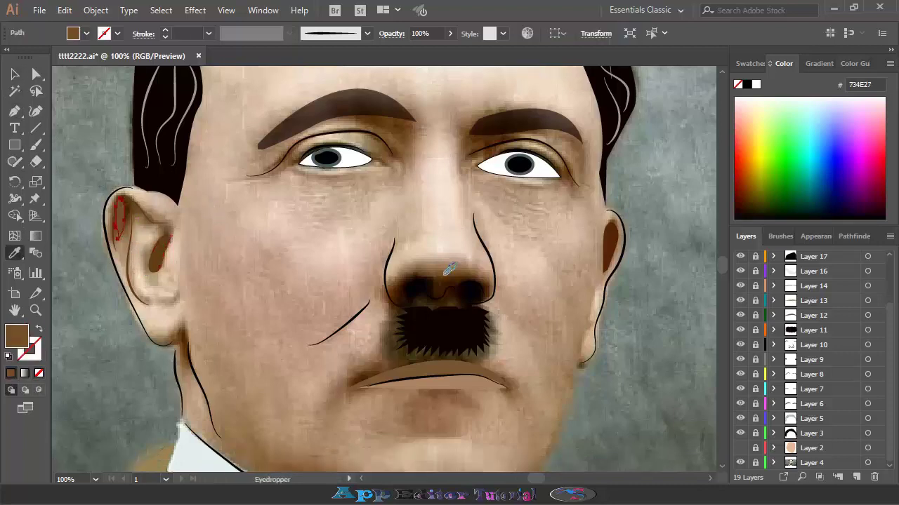
{"action": "scroll", "coordinate": [212, 215], "scroll_direction": "down", "scroll_amount": 4}
{"action": "key", "text": "ctrl+shift+a"}
- On a new layer, pen-draw a jaw shadow shape filled with sampled skin brown
{"action": "left_click", "coordinate": [856, 477]}
{"action": "scroll", "coordinate": [421, 281], "scroll_direction": "up", "scroll_amount": 2}
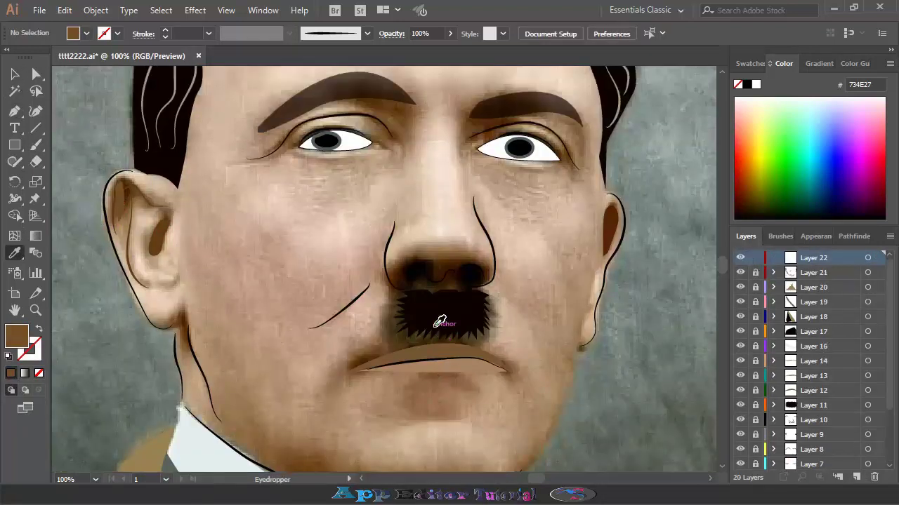
{"action": "scroll", "coordinate": [421, 281], "scroll_direction": "down", "scroll_amount": 3}
{"action": "left_click", "coordinate": [15, 111]}
{"action": "key", "text": "shift+x"}
{"action": "scroll", "coordinate": [319, 303], "scroll_direction": "down", "scroll_amount": 1}
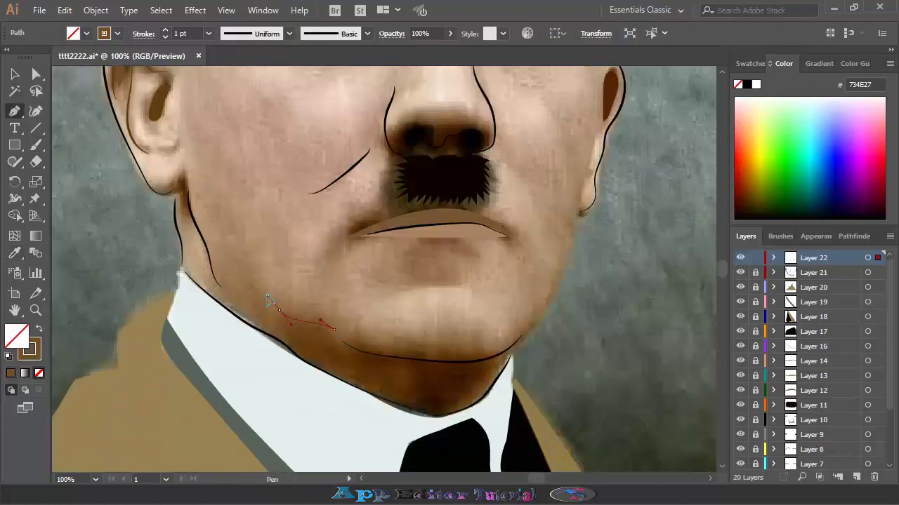
{"action": "left_click", "coordinate": [231, 274]}
{"action": "left_click_drag", "start_coordinate": [431, 411], "coordinate": [379, 365]}
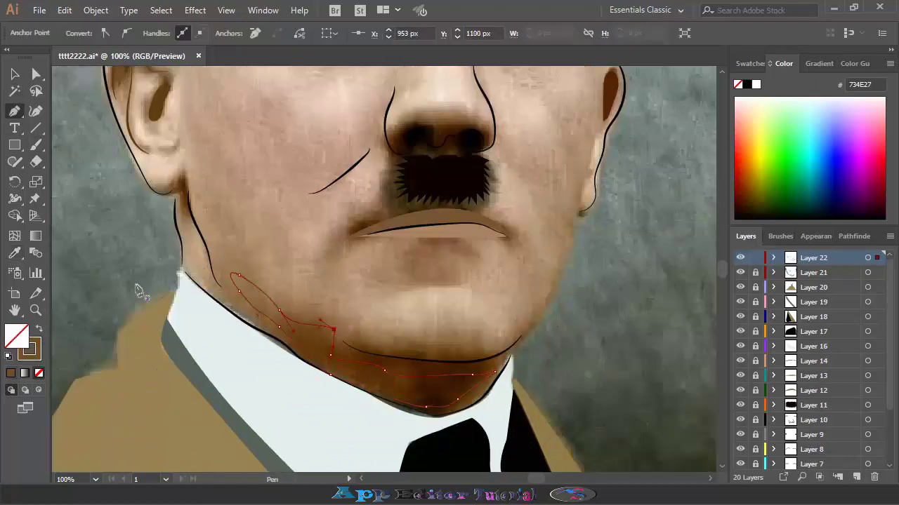
{"action": "key", "text": "i"}
{"action": "left_click", "coordinate": [254, 297]}
- Pen-draw a small closed chin shape and fill it with a sampled skin tone
{"action": "key", "text": "p"}
{"action": "scroll", "coordinate": [492, 325], "scroll_direction": "up", "scroll_amount": 1}
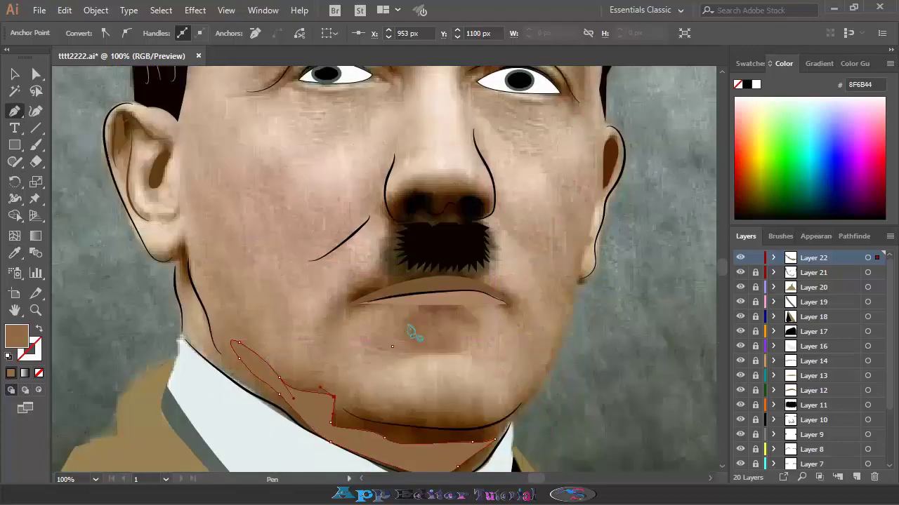
{"action": "left_click", "coordinate": [392, 346]}
{"action": "left_click", "coordinate": [470, 311]}
{"action": "left_click", "coordinate": [392, 346]}
{"action": "key", "text": "i"}
{"action": "left_click", "coordinate": [537, 324]}
{"action": "scroll", "coordinate": [537, 324], "scroll_direction": "up", "scroll_amount": 1}
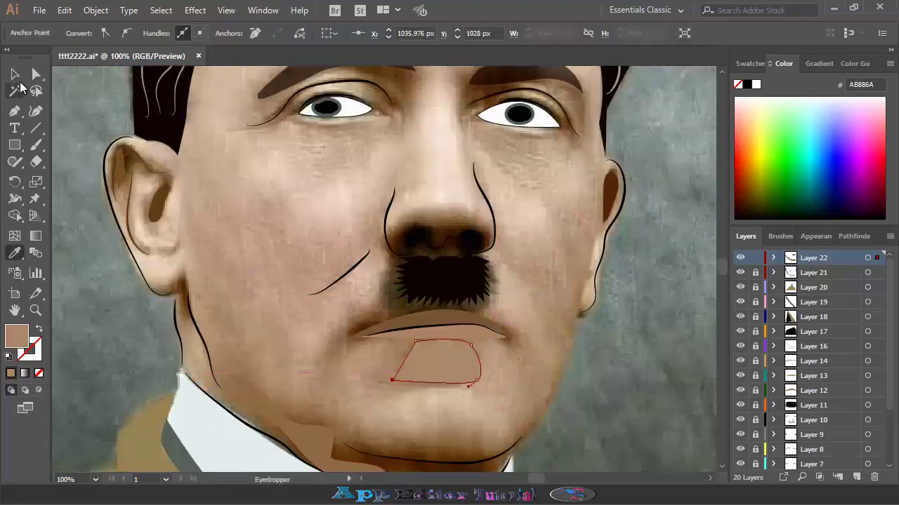
{"action": "key", "text": "p"}
{"action": "scroll", "coordinate": [498, 315], "scroll_direction": "down", "scroll_amount": 2}
{"action": "scroll", "coordinate": [536, 316], "scroll_direction": "up", "scroll_amount": 4}
- Paint two light wrinkle strokes across the forehead
{"action": "left_click", "coordinate": [36, 145]}
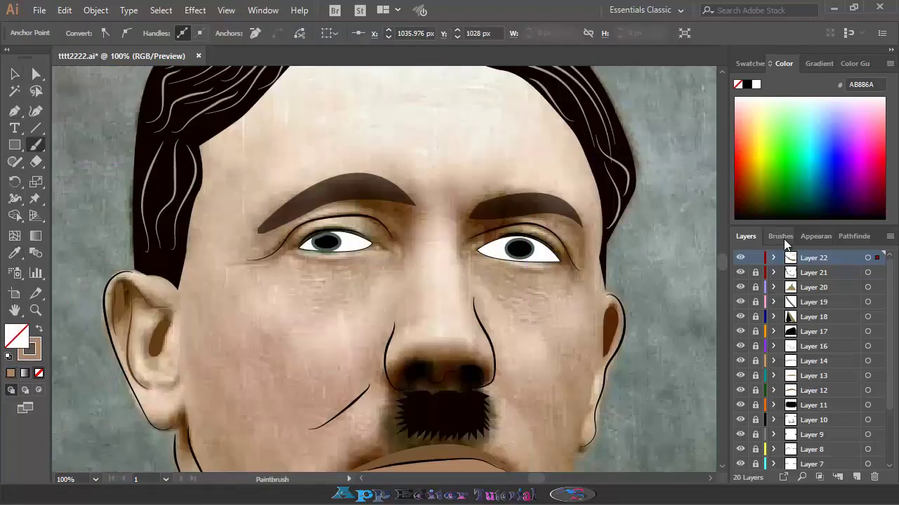
{"action": "scroll", "coordinate": [335, 238], "scroll_direction": "up", "scroll_amount": 2}
{"action": "left_click_drag", "start_coordinate": [335, 238], "coordinate": [488, 221]}
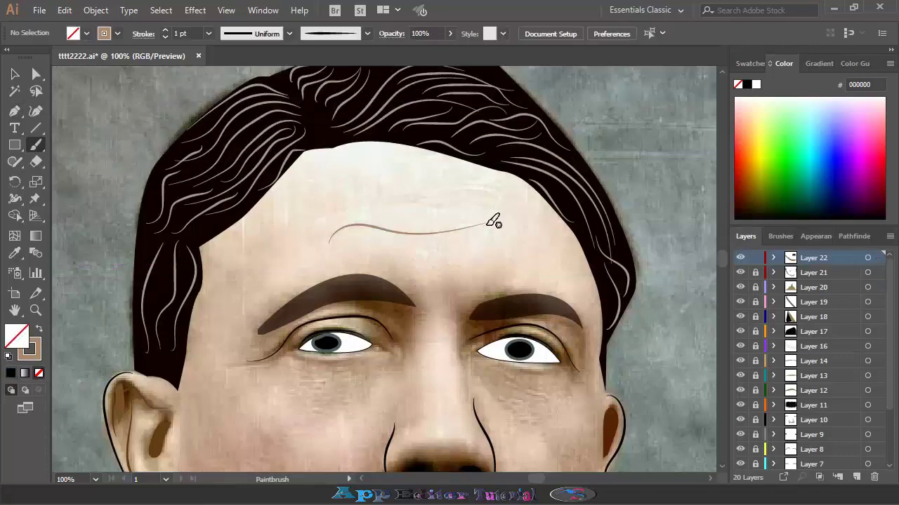
{"action": "left_click_drag", "start_coordinate": [330, 211], "coordinate": [484, 205]}
{"action": "scroll", "coordinate": [427, 257], "scroll_direction": "down", "scroll_amount": 5}
- Recolour the black patch under the lower lip with sampled skin tone at 57% opacity
{"action": "key", "text": "v"}
{"action": "left_click", "coordinate": [365, 429]}
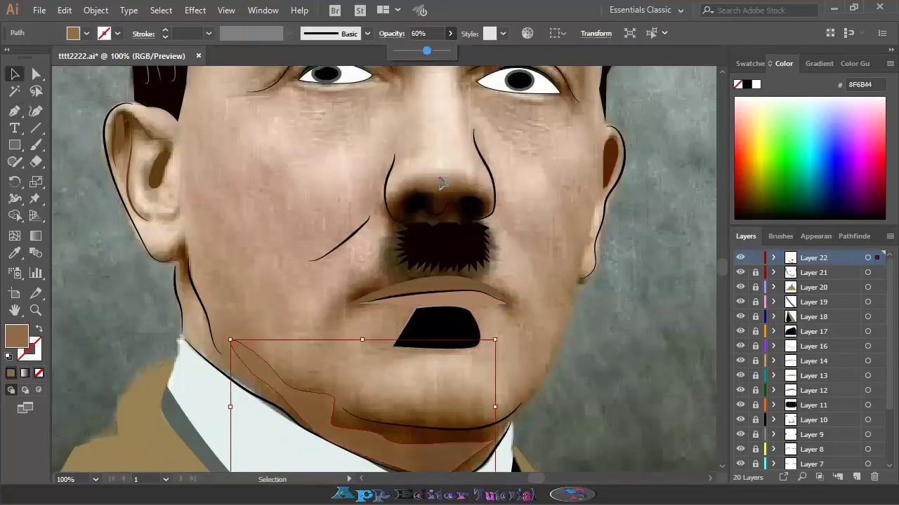
{"action": "left_click", "coordinate": [457, 318]}
{"action": "key", "text": "i"}
{"action": "left_click", "coordinate": [362, 330]}
{"action": "left_click", "coordinate": [450, 33]}
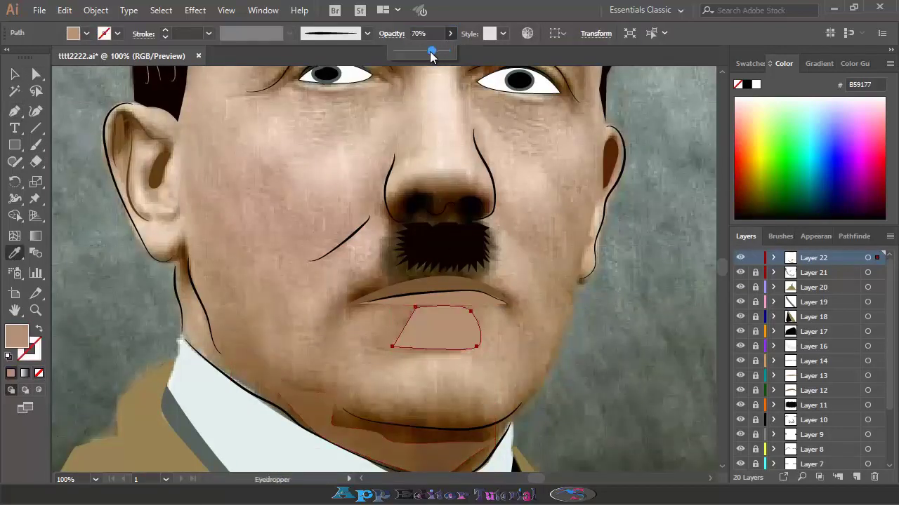
{"action": "left_click_drag", "start_coordinate": [456, 55], "coordinate": [428, 55]}
{"action": "key", "text": "ctrl+shift+a"}
{"action": "key", "text": "ctrl+minus"}
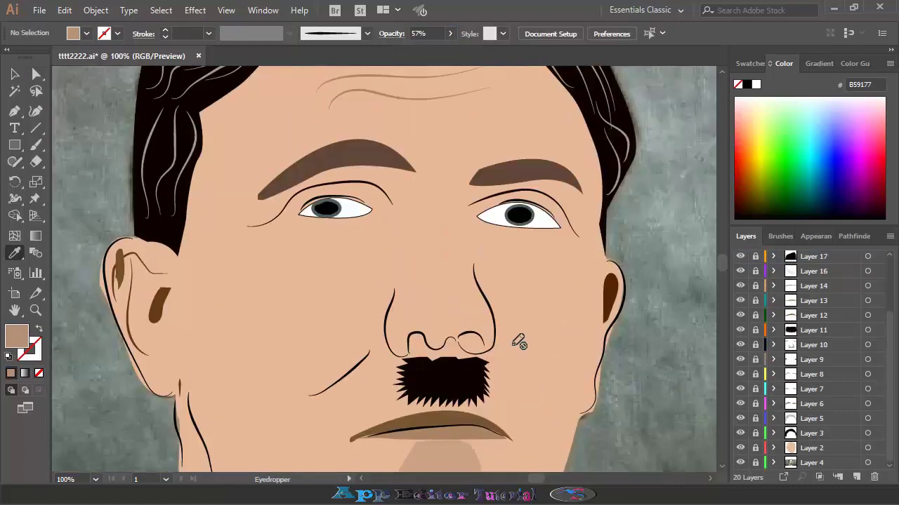
{"action": "key", "text": "ctrl+minus"}
{"action": "key", "text": "ctrl+plus"}
{"action": "key", "text": "ctrl+plus"}
{"action": "key", "text": "ctrl+plus"}
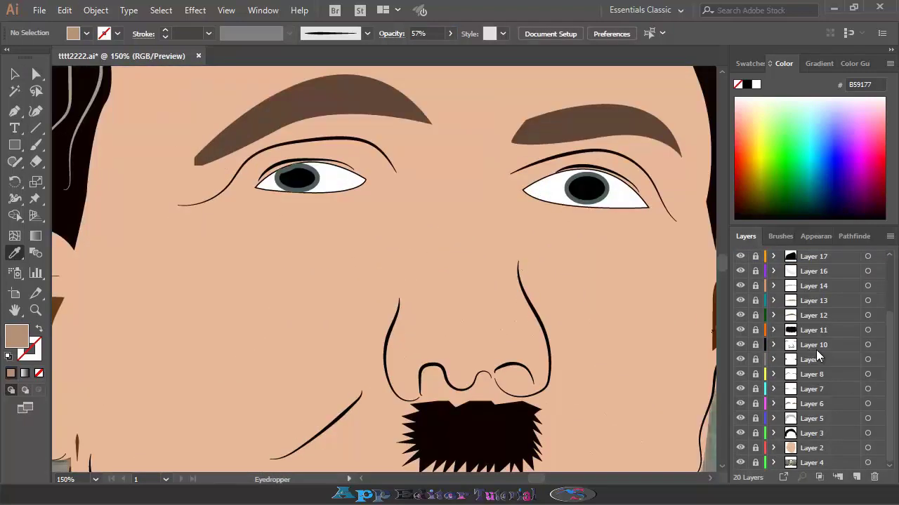
- Reshape a nostril by moving its anchor point, then show the flat skin fill again
{"action": "left_click", "coordinate": [814, 348]}
{"action": "left_click", "coordinate": [36, 74]}
{"action": "mouse_move", "coordinate": [496, 387]}
{"action": "left_mouse_down"}
{"action": "mouse_move", "coordinate": [494, 376]}
{"action": "mouse_move", "coordinate": [541, 387]}
{"action": "left_mouse_up"}
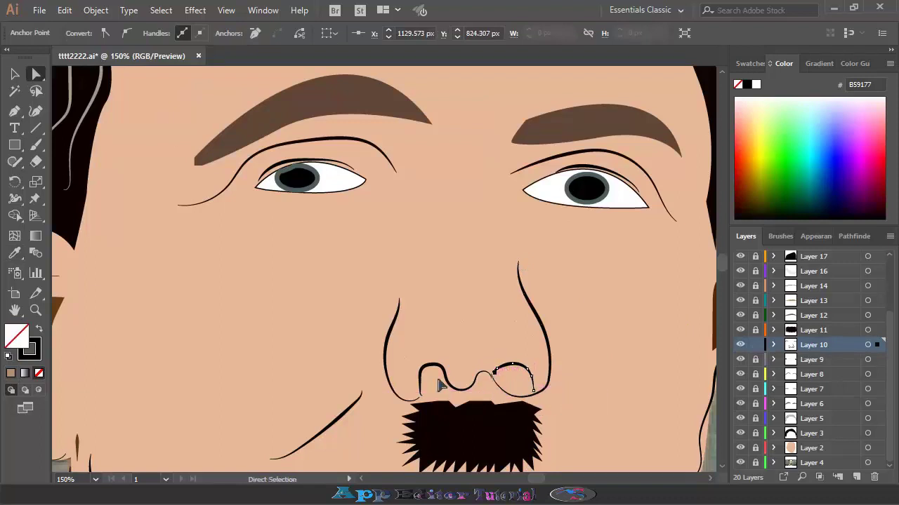
{"action": "left_click", "coordinate": [36, 145]}
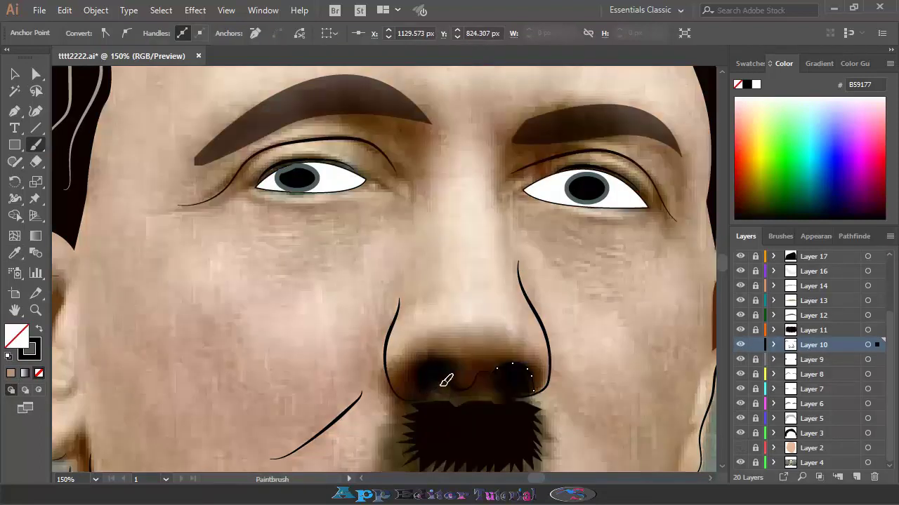
{"action": "key", "text": "ctrl+shift+a"}
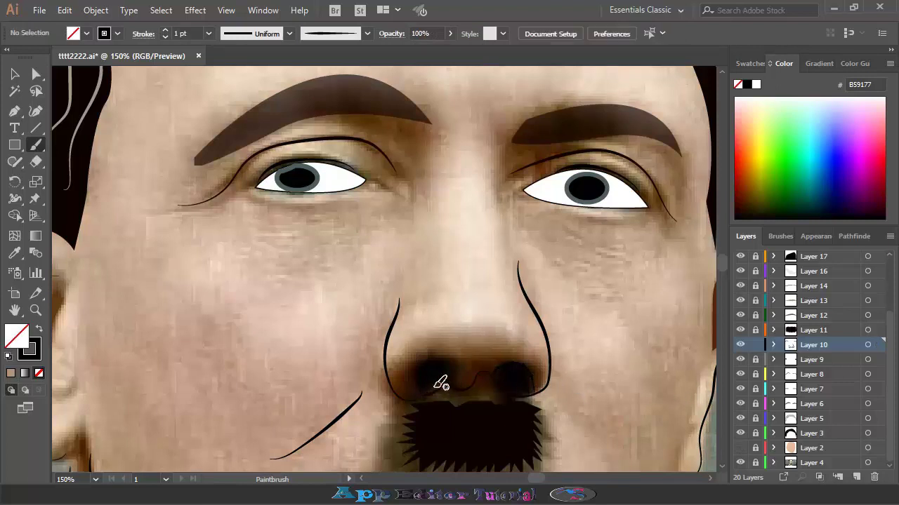
{"action": "left_click", "coordinate": [740, 448]}
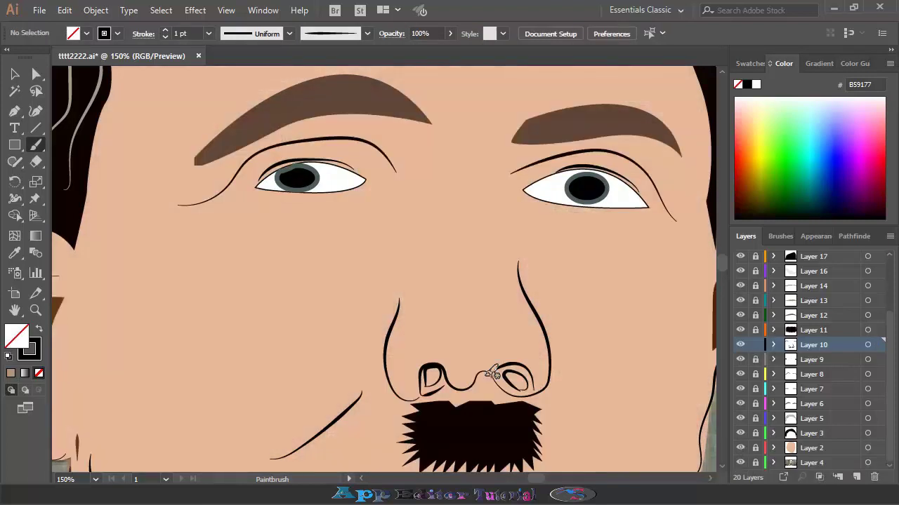
- Fill both nostrils solid black and shrink the left nostril slightly
{"action": "key", "text": "v"}
{"action": "left_click", "coordinate": [515, 379]}
{"action": "left_click", "coordinate": [86, 33]}
{"action": "left_click", "coordinate": [25, 56]}
{"action": "key", "text": "ctrl+shift+a"}
{"action": "left_click", "coordinate": [86, 34]}
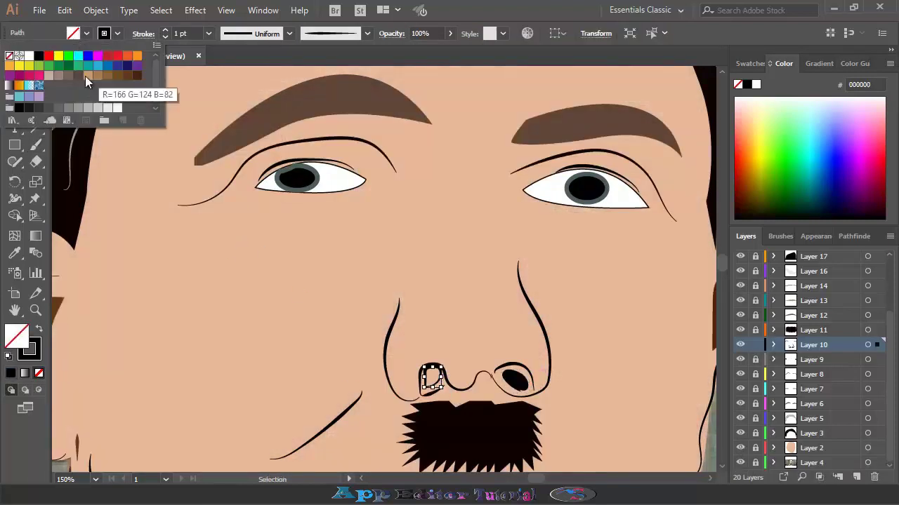
{"action": "left_click", "coordinate": [85, 76]}
{"action": "left_click", "coordinate": [426, 369]}
{"action": "left_click_drag", "start_coordinate": [431, 367], "coordinate": [432, 377]}
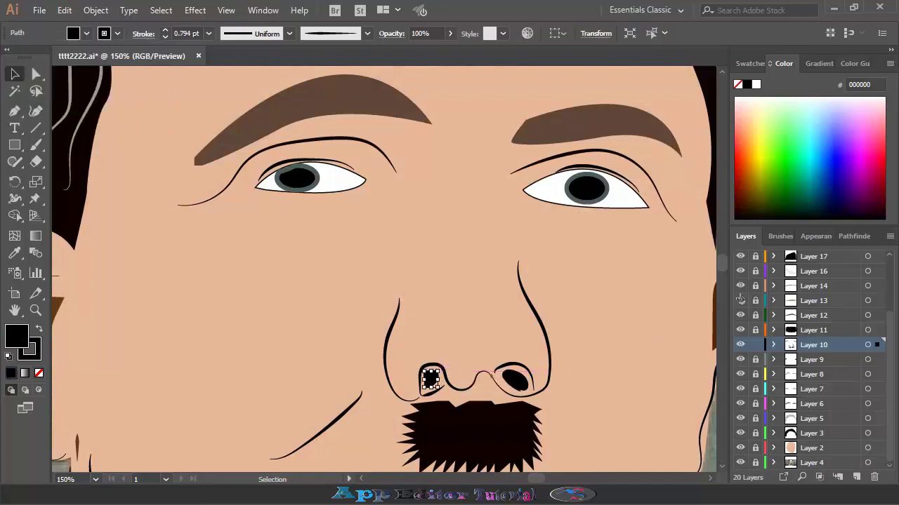
{"action": "key", "text": "ctrl+shift+a"}
{"action": "key", "text": "ctrl+minus"}
{"action": "key", "text": "ctrl+minus"}
{"action": "key", "text": "ctrl+minus"}
{"action": "key", "text": "ctrl+minus"}
{"action": "left_click", "coordinate": [740, 463]}
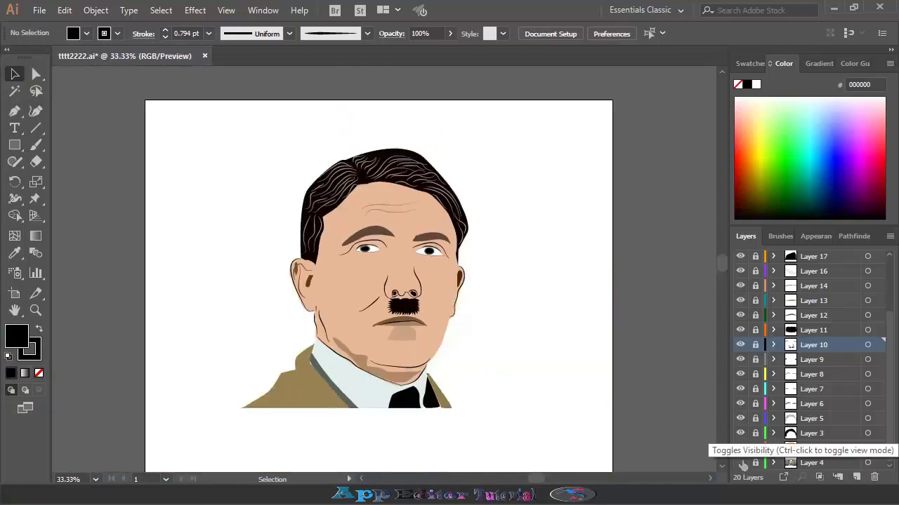